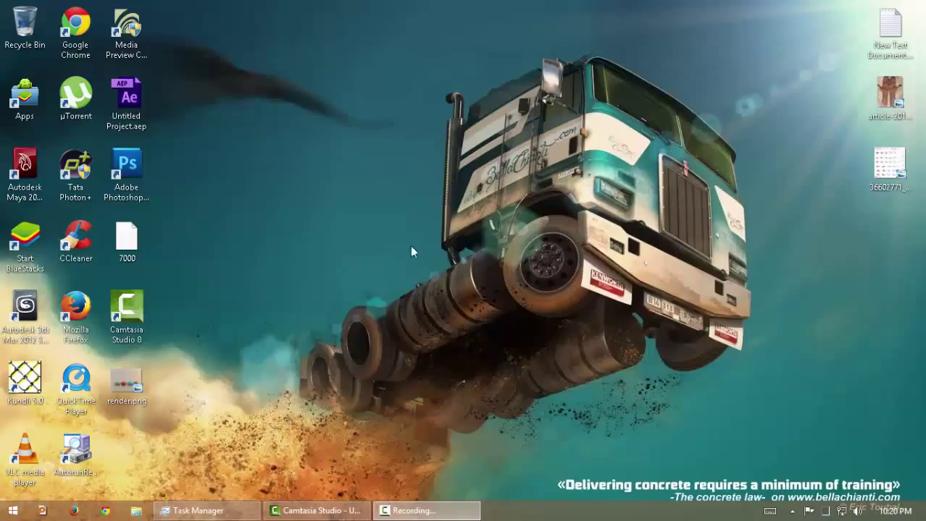
Open render.png from the desktop to view the reference teapot render, and move its window toward the middle of the screen.
right_click(393, 198)
click(410, 236)
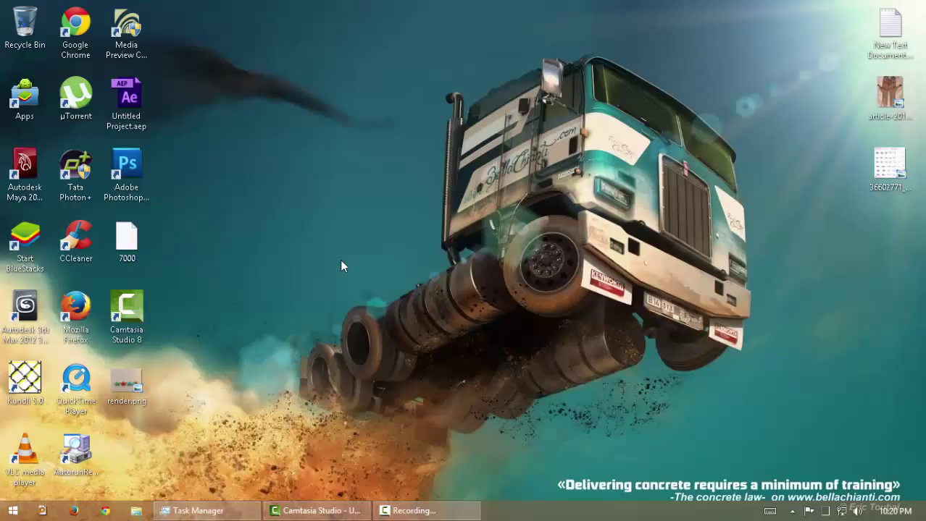
double_click(127, 382)
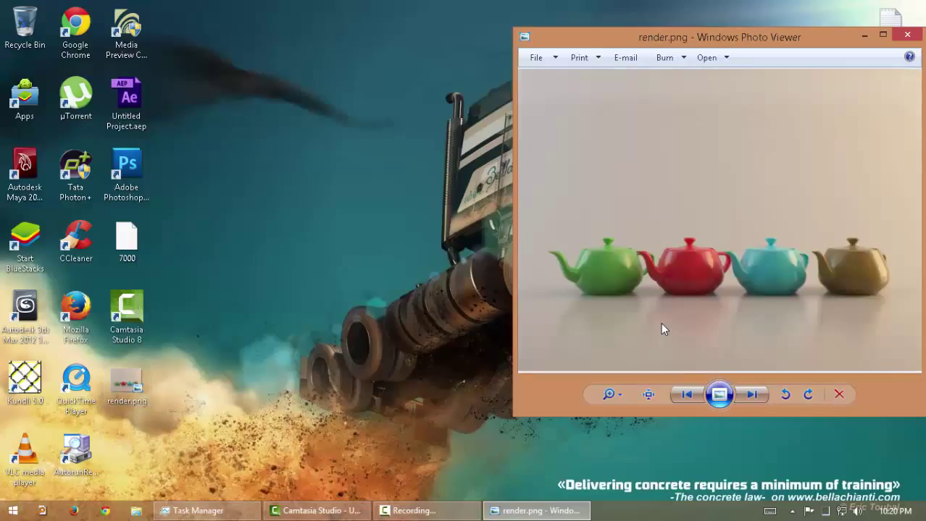
drag(793, 38, 687, 95)
right_click(277, 87)
click(296, 123)
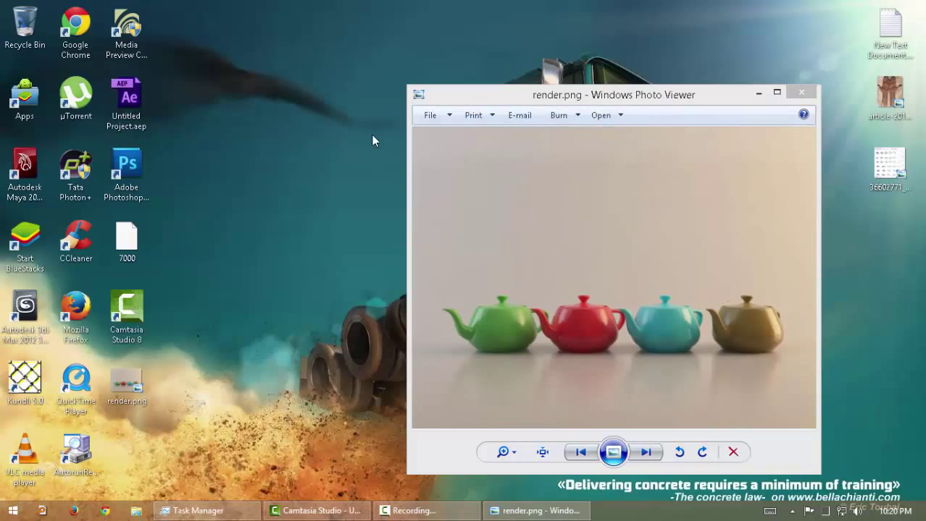
right_click(245, 142)
click(286, 176)
right_click(185, 155)
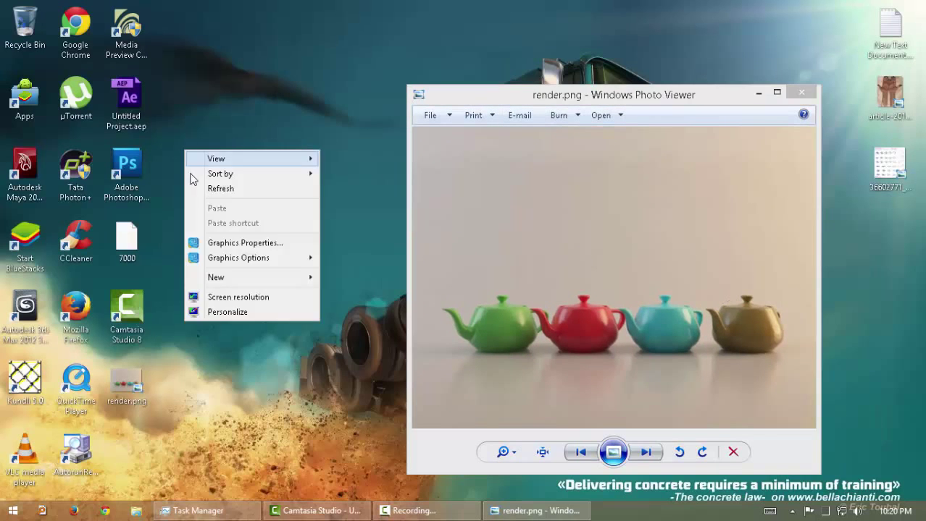
click(202, 187)
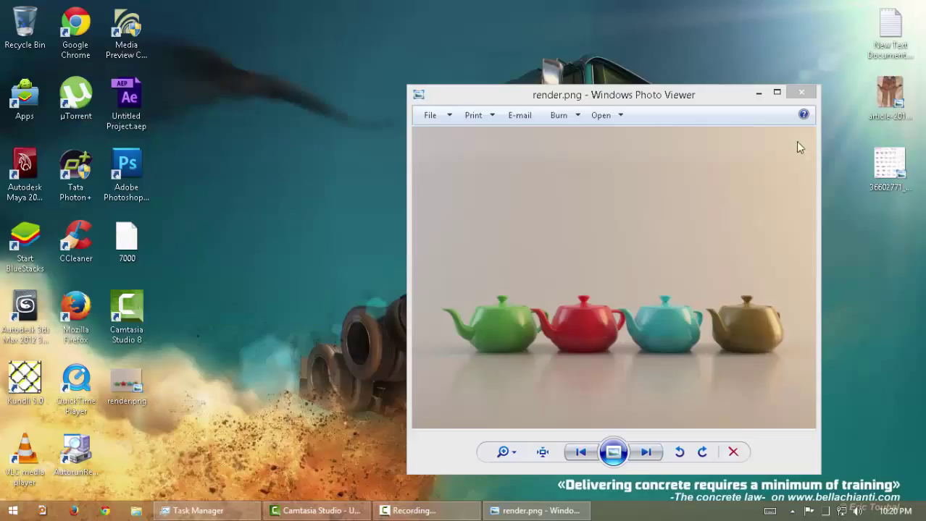
drag(674, 99, 731, 75)
right_click(305, 119)
click(319, 157)
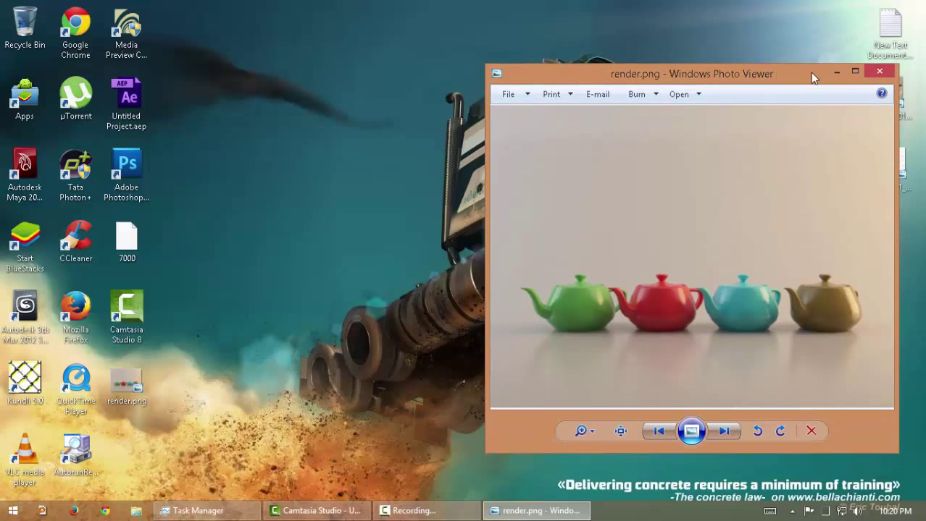
Minimize the reference image window and launch Autodesk 3ds Max 2012 from the desktop.
click(834, 72)
right_click(353, 98)
click(374, 136)
click(39, 328)
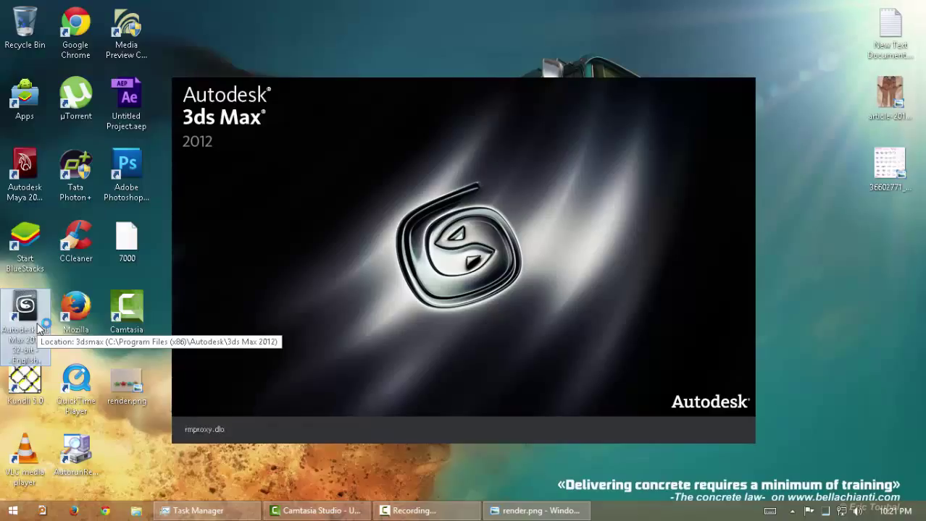
Open the Windows System information page to check the computer's processor and memory, and close it.
mouse_move(253, 511)
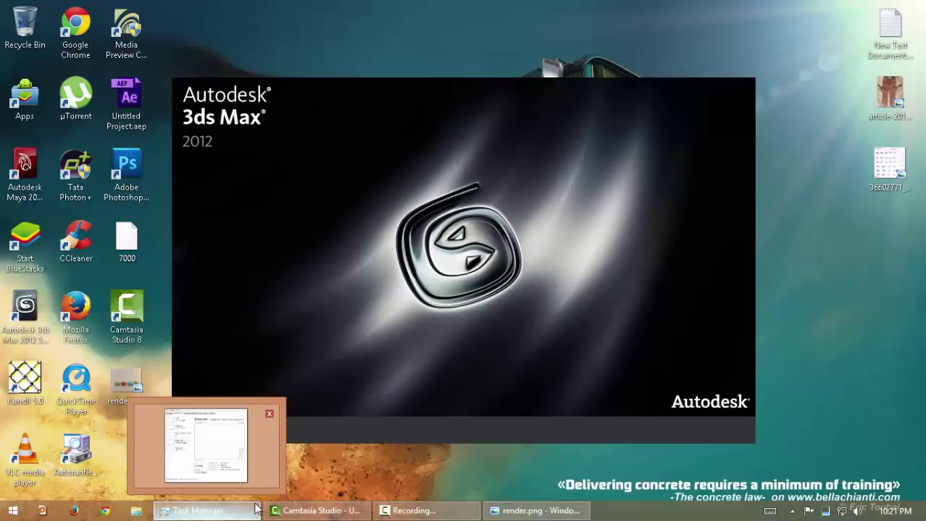
key(super+Pause)
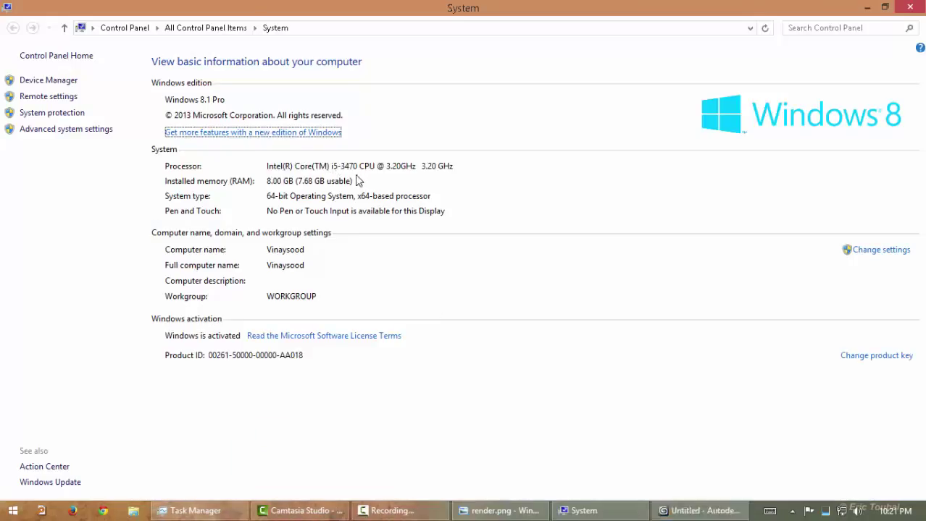
click(910, 7)
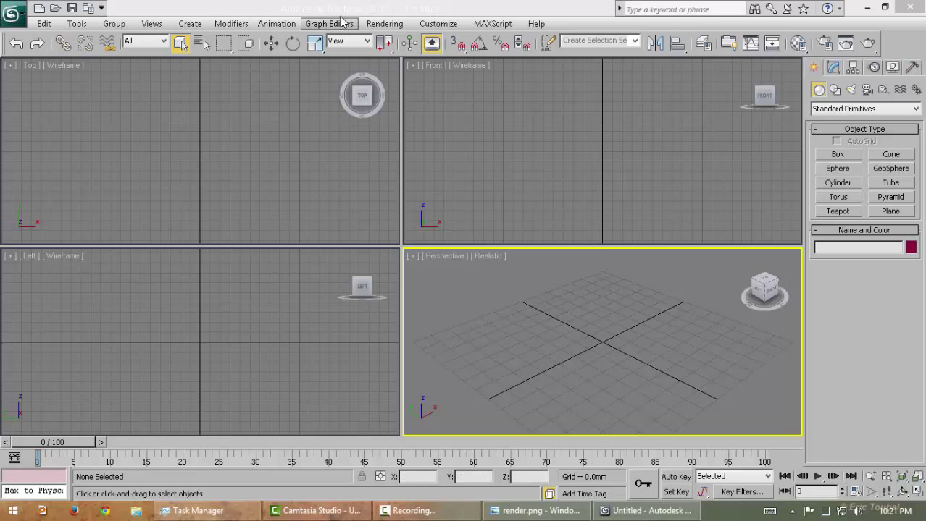
click(872, 9)
right_click(367, 117)
click(211, 119)
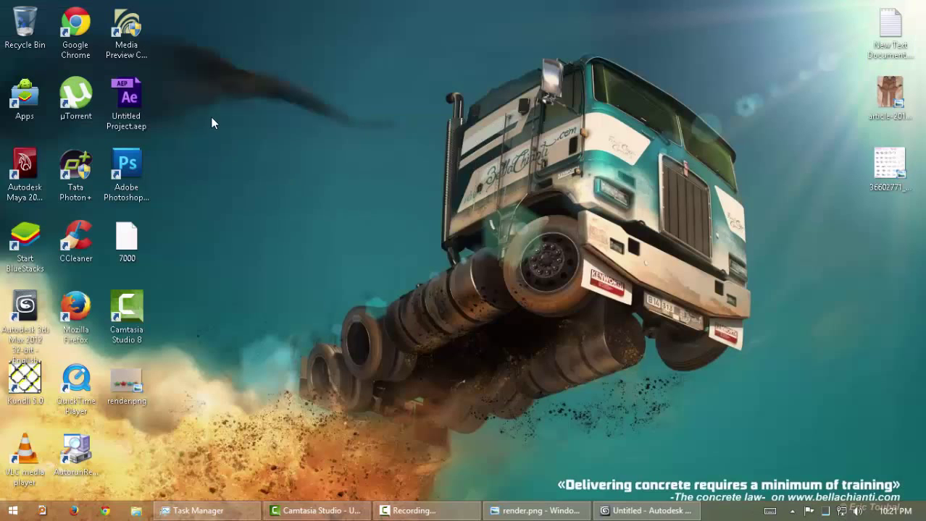
right_click(211, 123)
click(246, 155)
Switch back to the untitled 3ds Max scene and maximize the Perspective viewport.
click(644, 511)
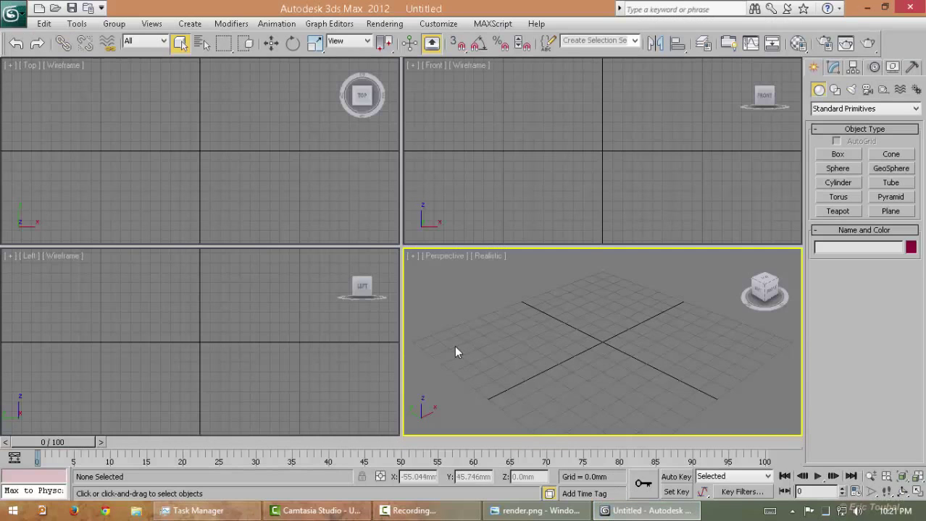
key(alt+w)
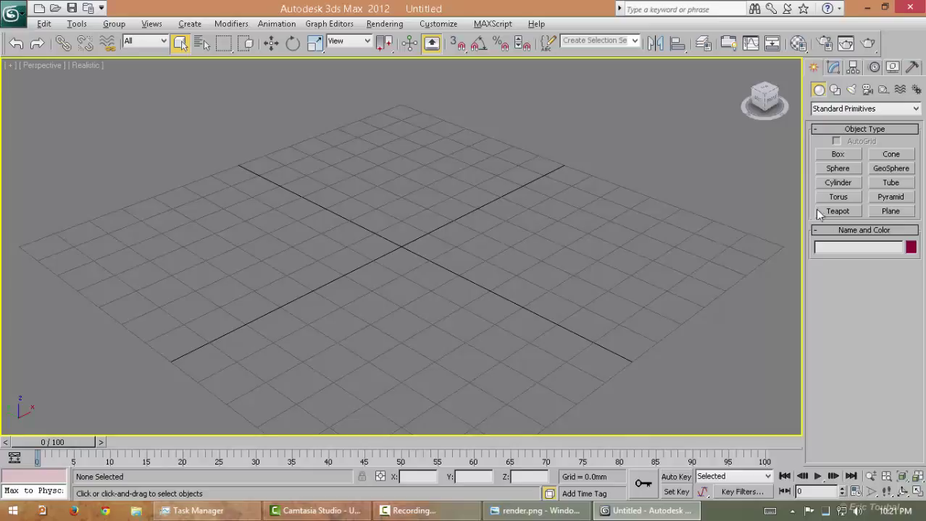
Switch to Google Chrome and search Google Images for "studio setup photography".
click(105, 511)
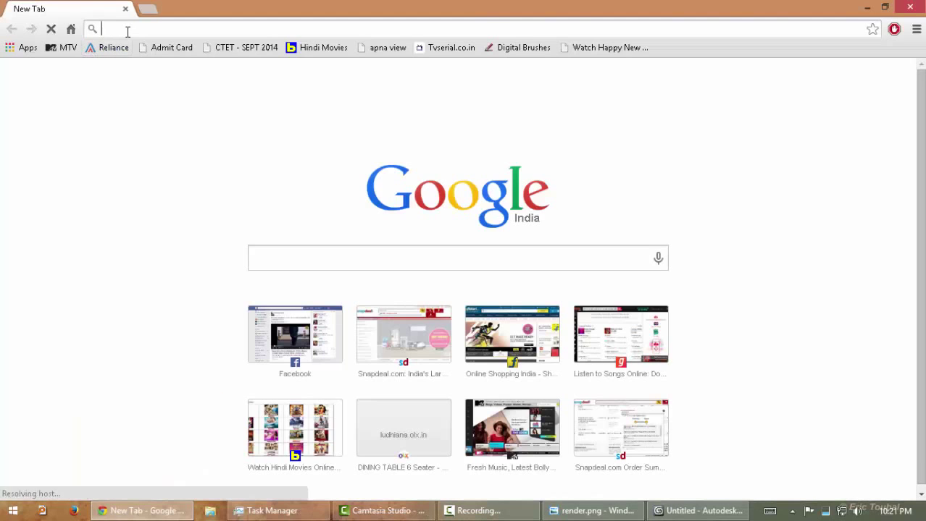
click(357, 258)
text(stu)
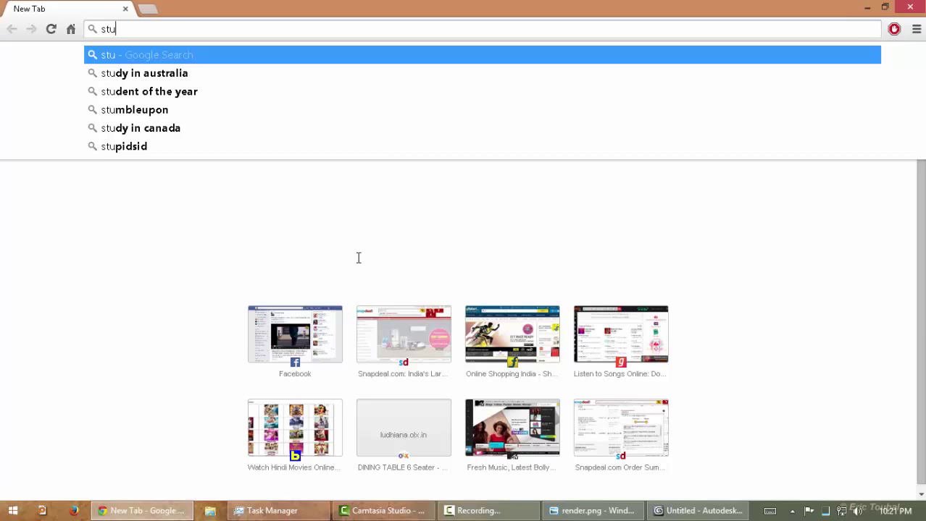
key(BackSpace)
key(BackSpace)
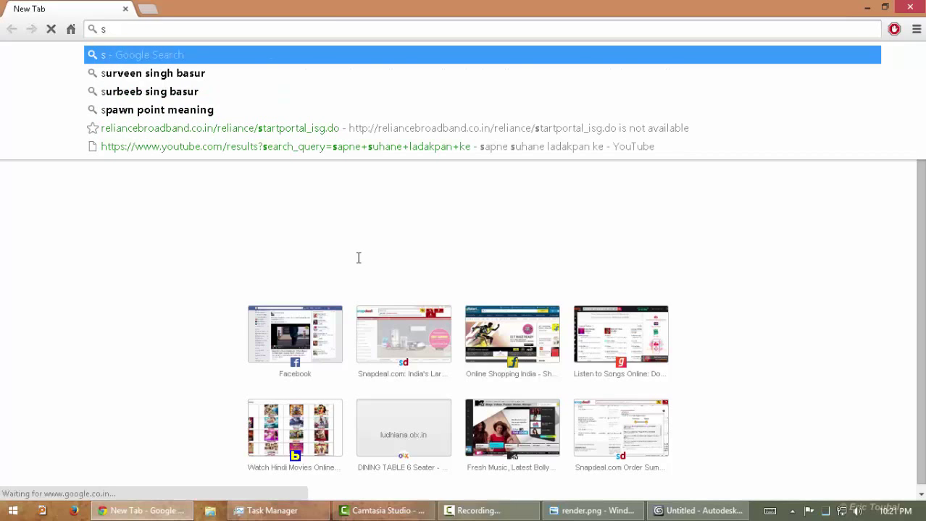
text(tudio s)
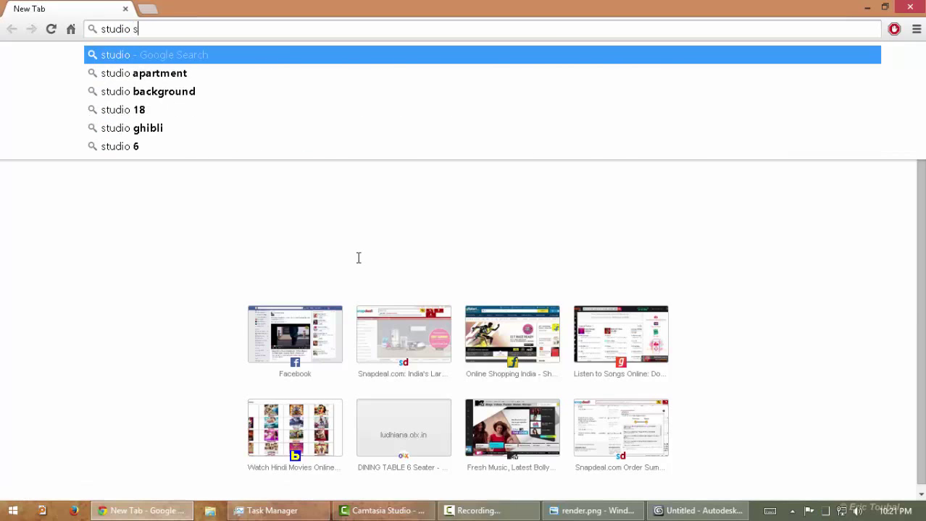
text(etup)
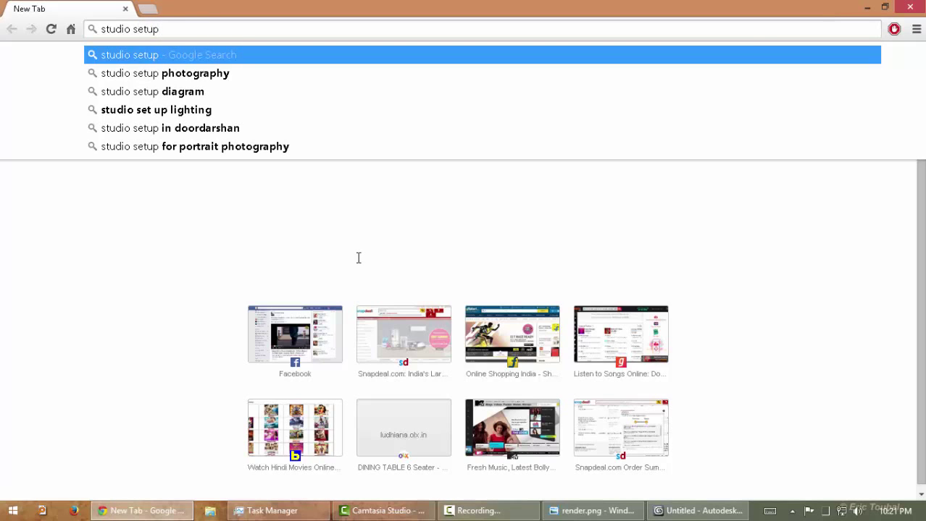
key(Down)
key(Return)
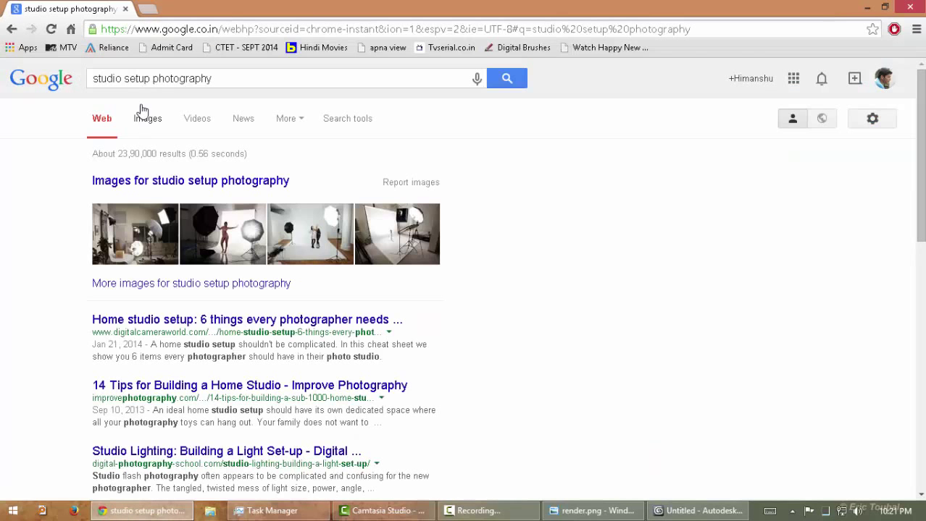
click(147, 118)
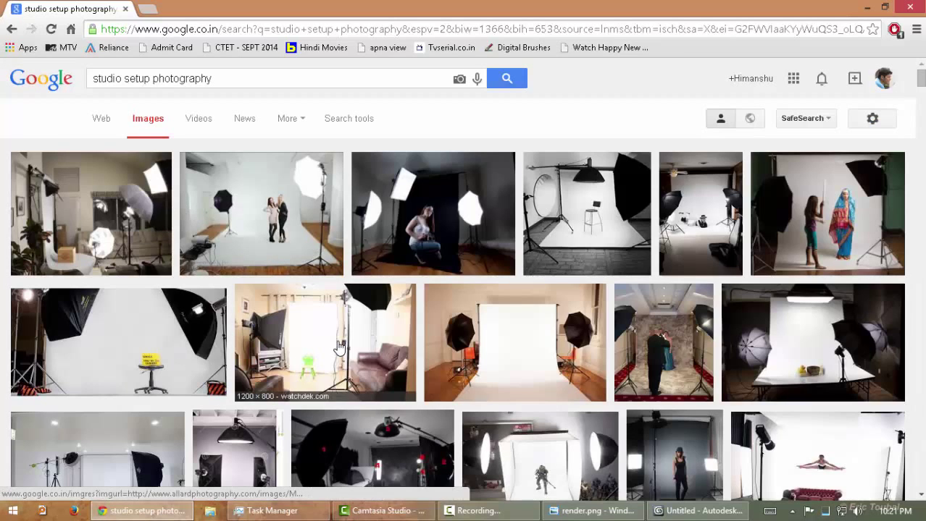
Examine the backdrop and light arrangements in the studio setup photos, enlarging the ballet photoshoot with the red sofa.
scroll(336, 349, down, 2)
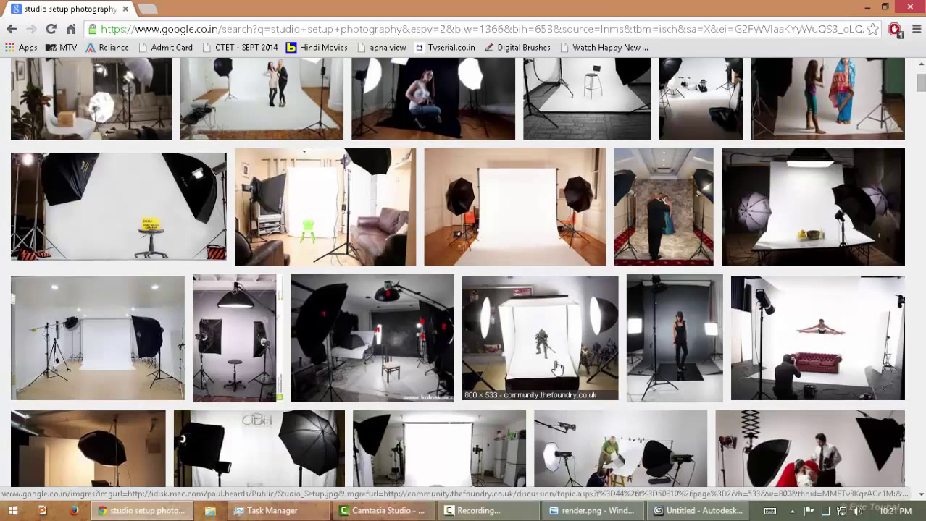
click(811, 340)
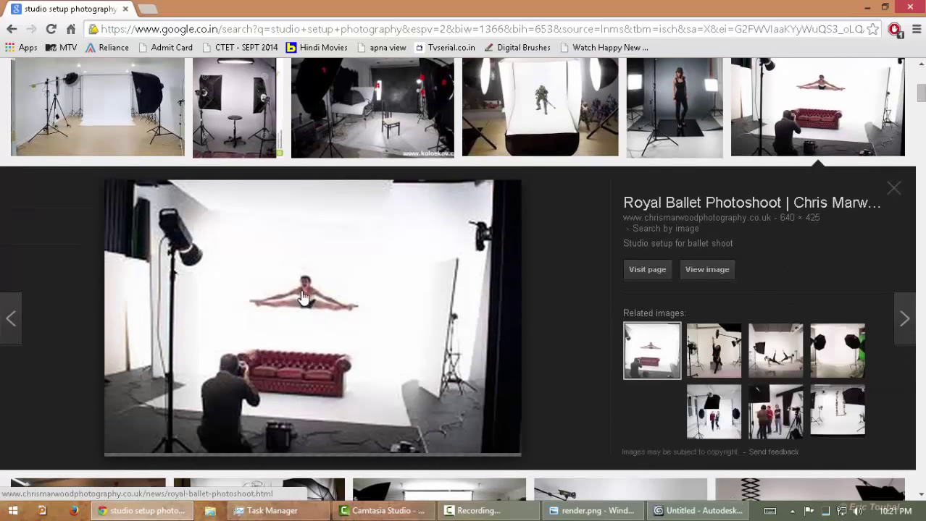
key(Escape)
scroll(98, 319, down, 2)
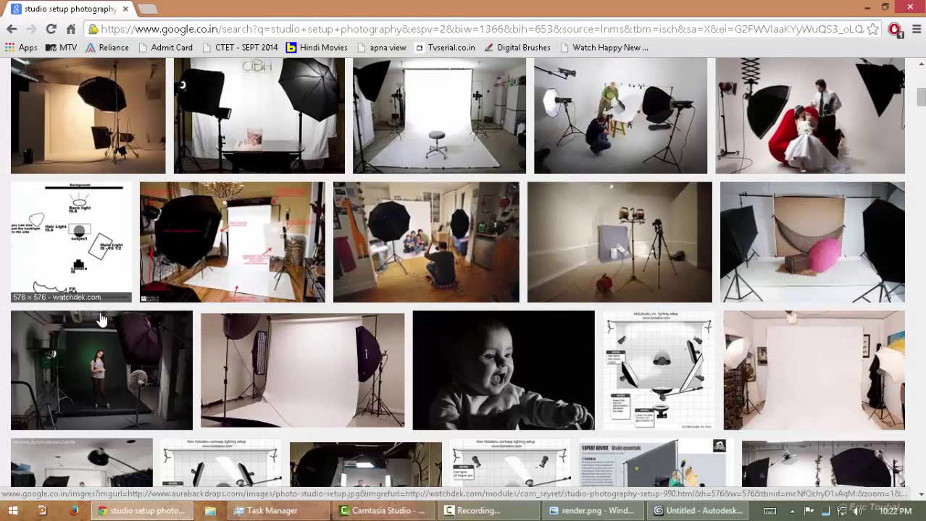
scroll(102, 321, down, 1)
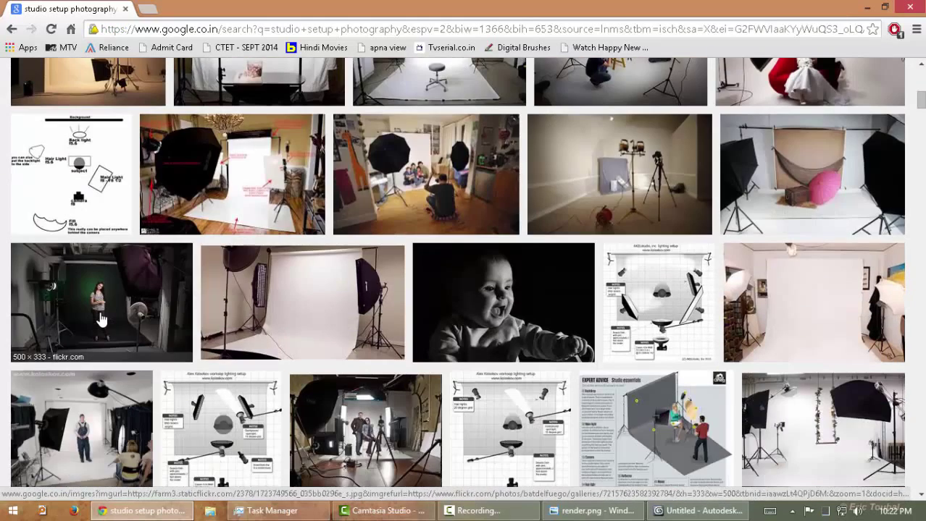
scroll(101, 321, down, 2)
scroll(101, 320, down, 3)
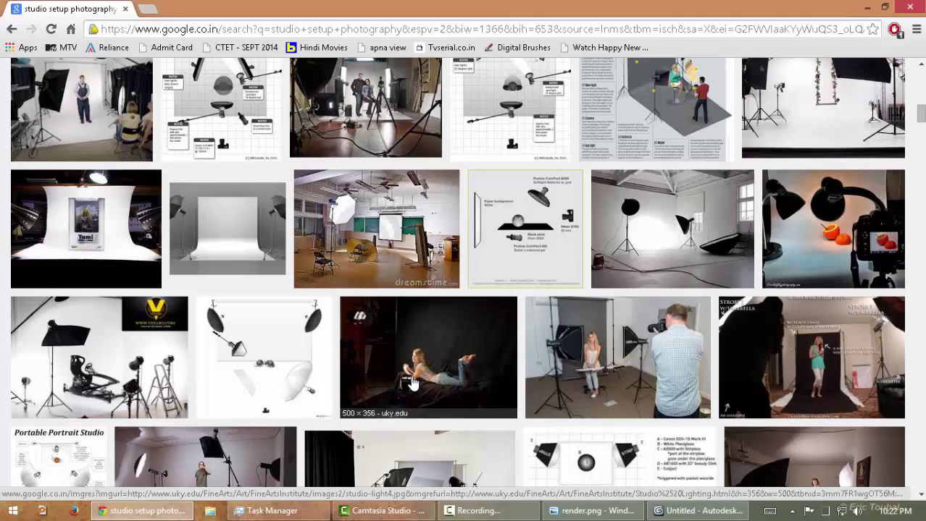
scroll(410, 384, down, 1)
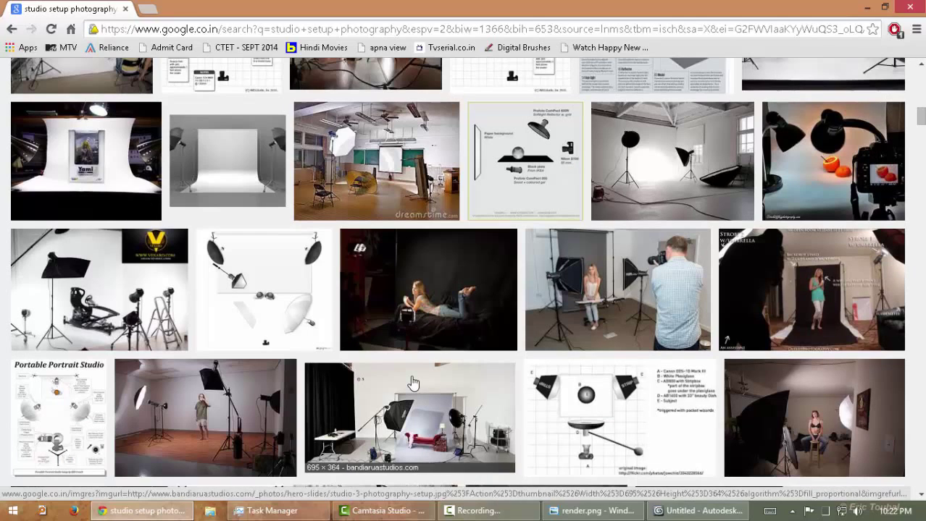
scroll(413, 383, down, 3)
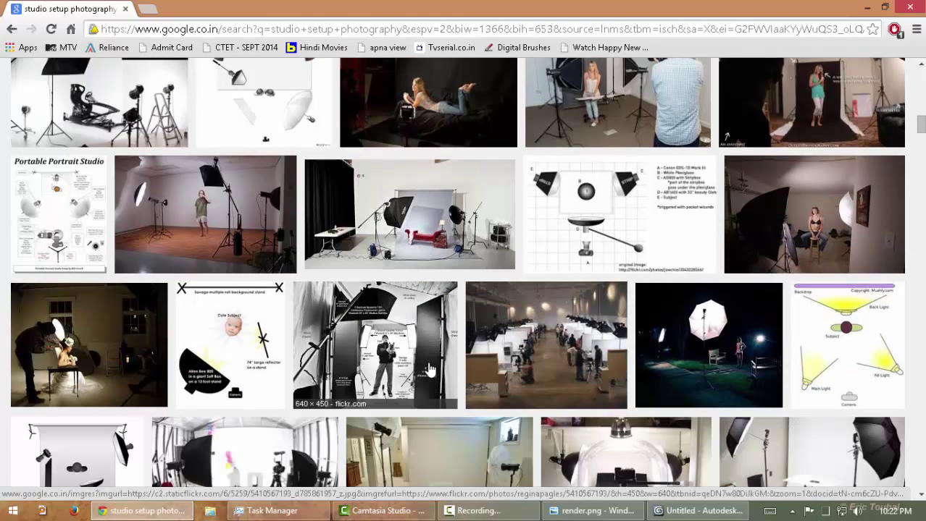
scroll(430, 369, down, 1)
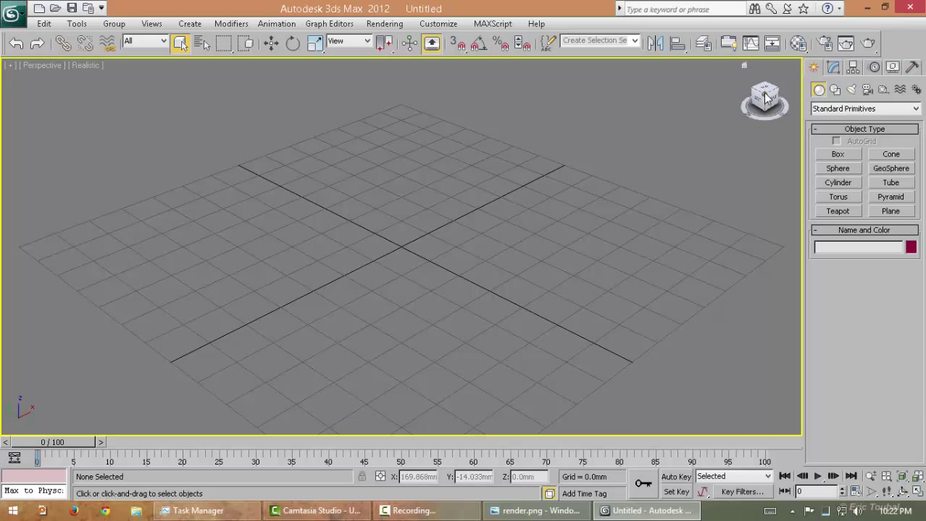
click(764, 95)
alt+middle_drag(520, 240, 514, 243)
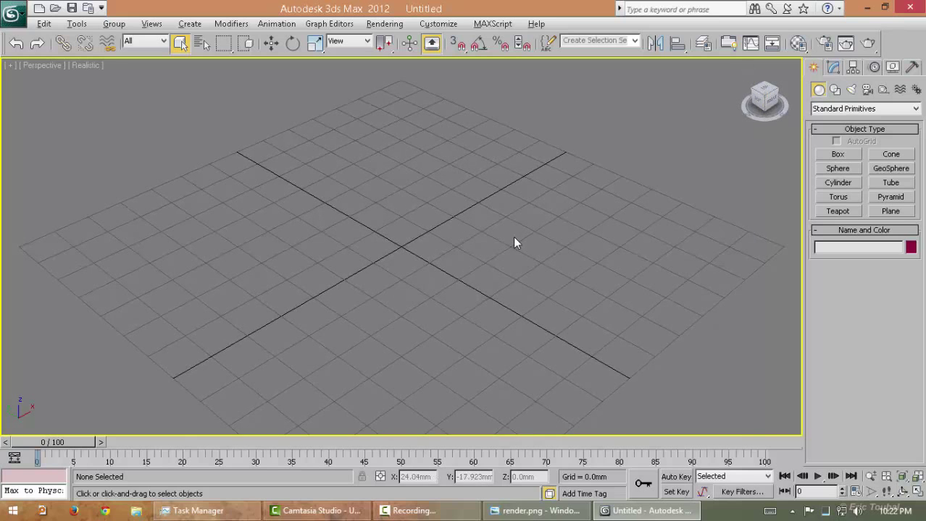
key(alt+w)
key(alt+w)
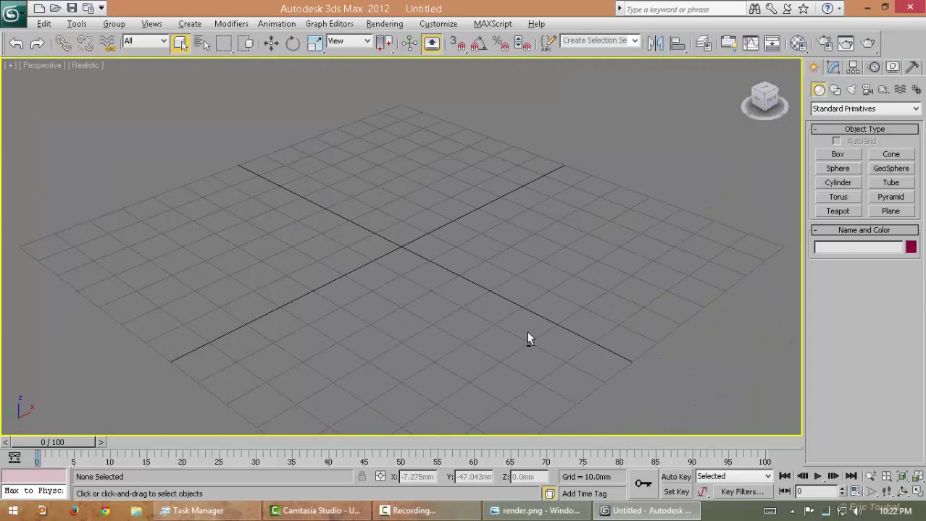
Create a teapot with a radius of about 31 mm near the centre of the grid in the Perspective view.
click(838, 212)
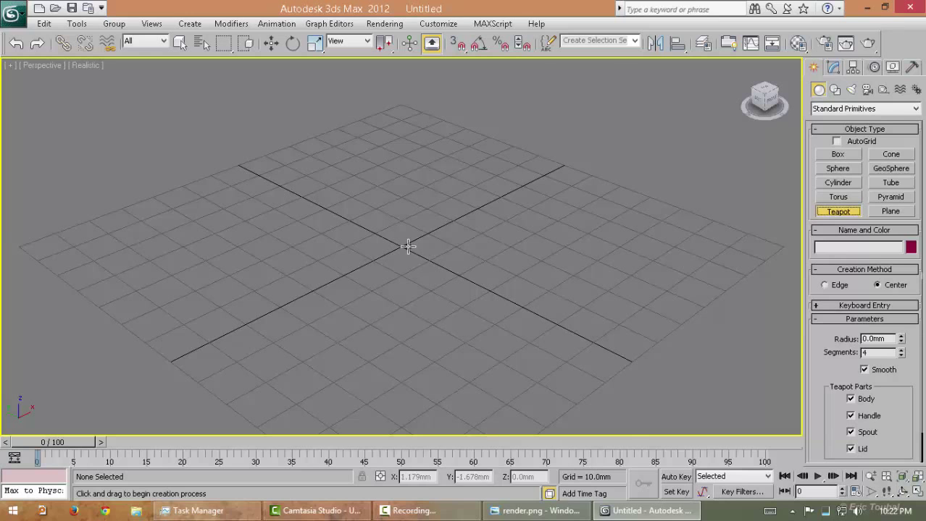
drag(408, 247, 458, 309)
right_click(457, 309)
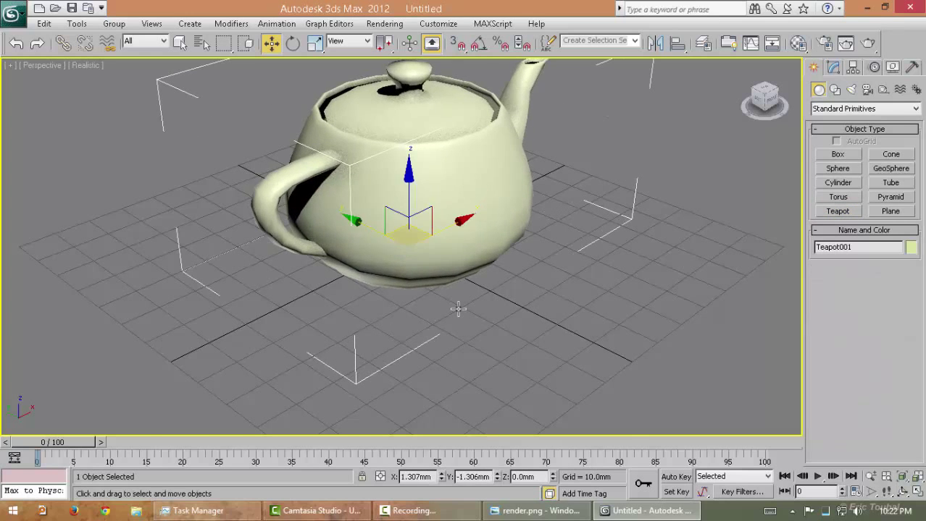
Set the teapot's segments to 10 to smooth its surface.
scroll(457, 310, down, 3)
click(833, 68)
alt+middle_drag(712, 352, 711, 331)
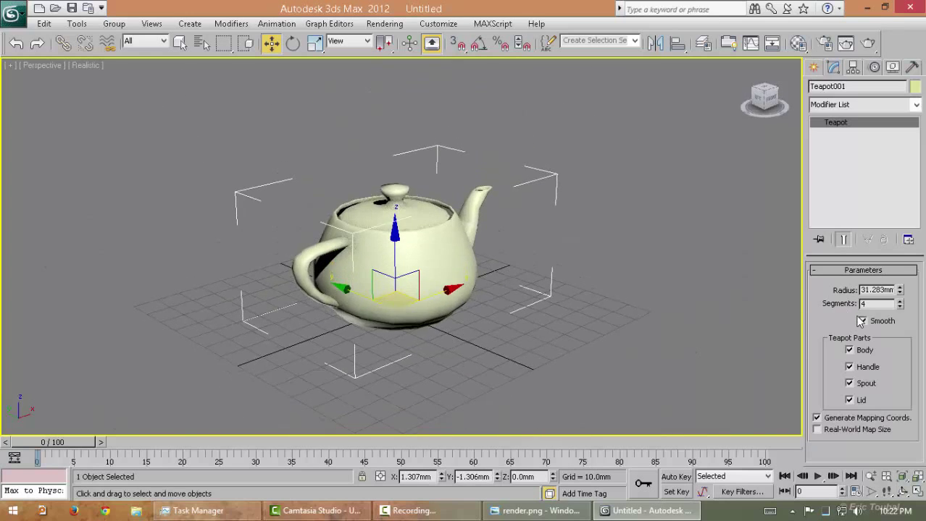
text(10)
key(Return)
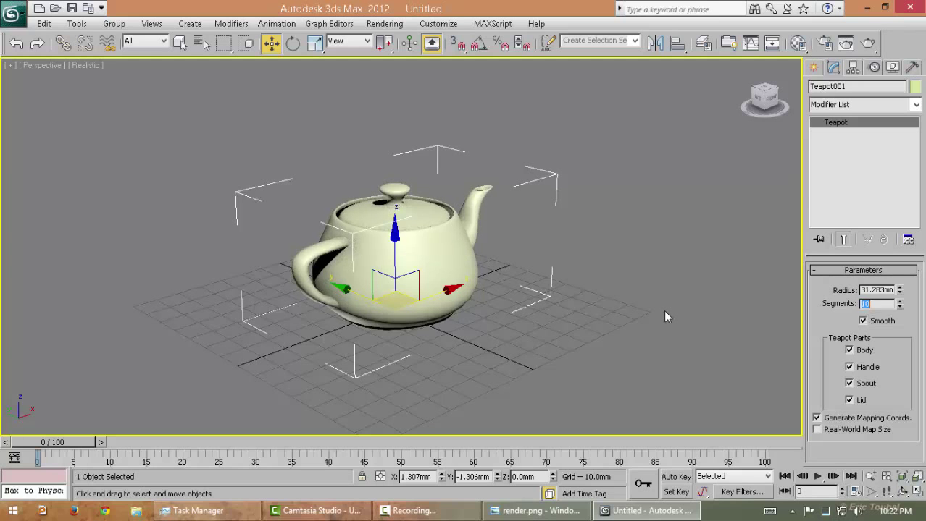
alt+middle_drag(380, 346, 394, 339)
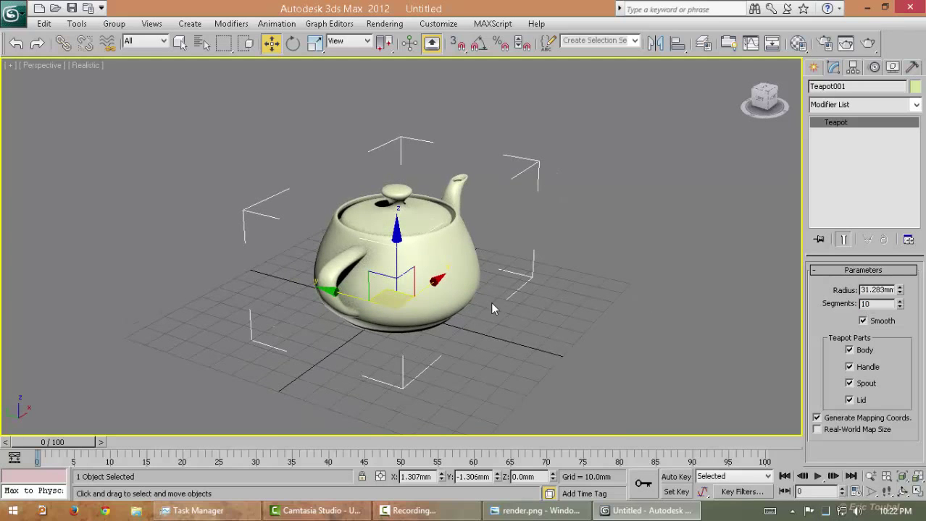
In the Front view, start a Line spline with a grid-snapped floor segment beneath the teapot, running along the ground axis to X -180 mm.
alt+middle_drag(494, 304, 440, 303)
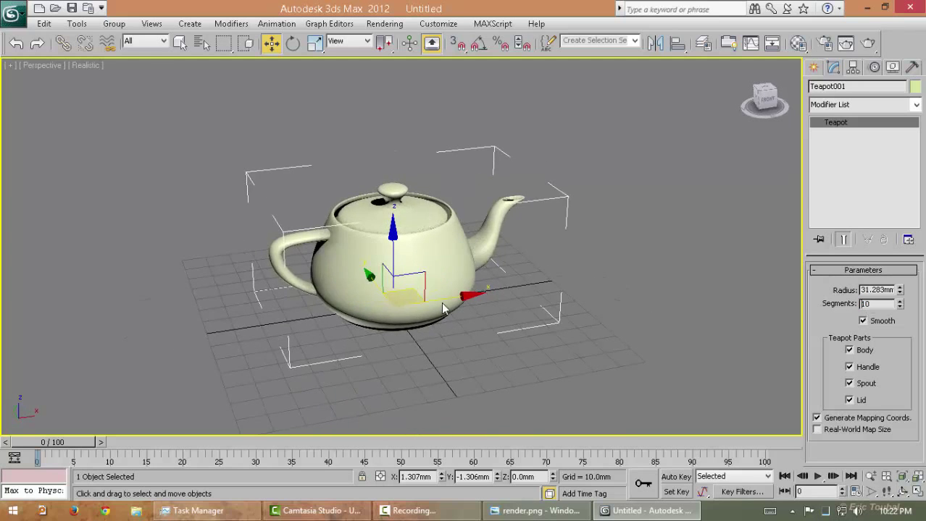
click(581, 303)
key(alt+w)
click(498, 192)
key(alt+w)
scroll(502, 226, down, 2)
scroll(637, 250, down, 3)
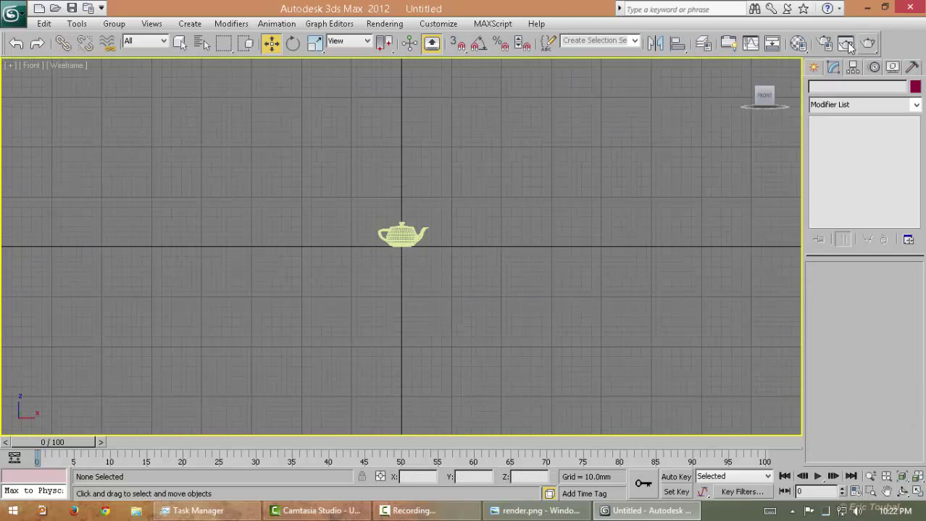
click(813, 68)
middle_drag(651, 248, 663, 267)
click(835, 89)
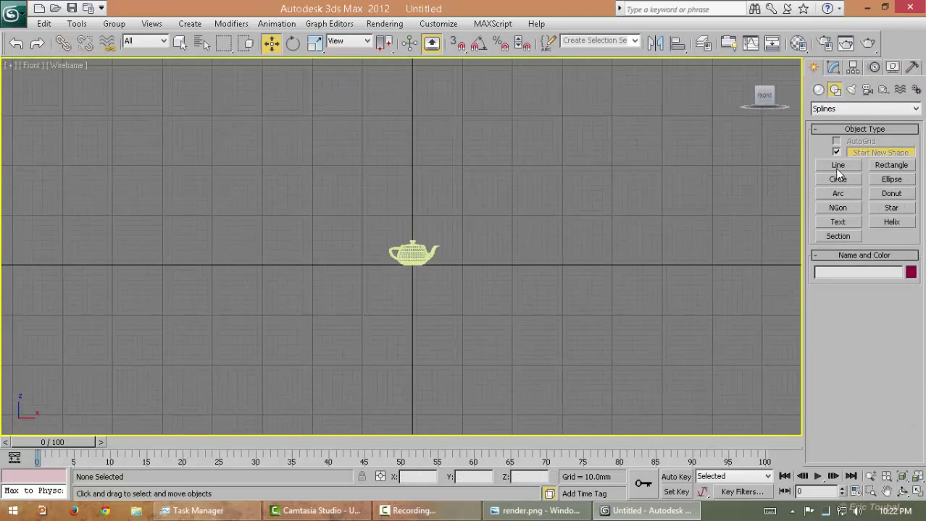
click(838, 165)
middle_drag(589, 269, 586, 319)
key(s)
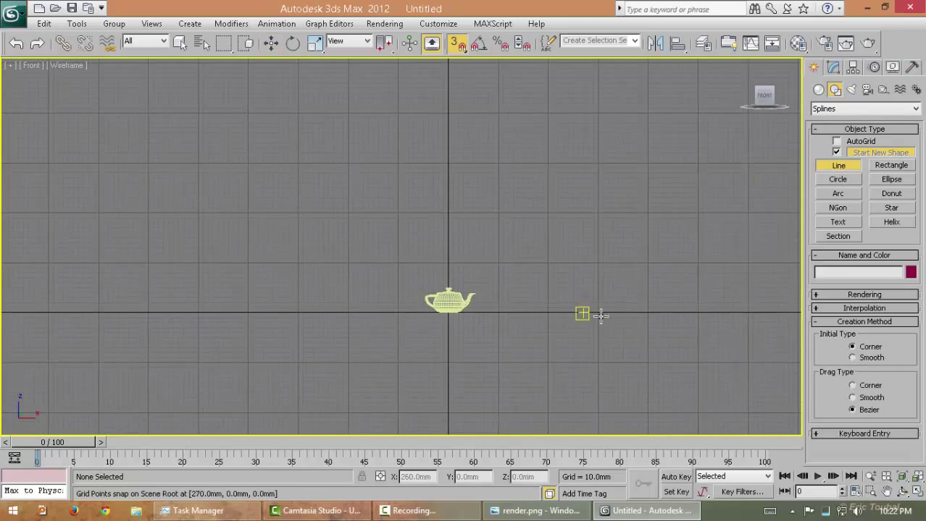
click(597, 313)
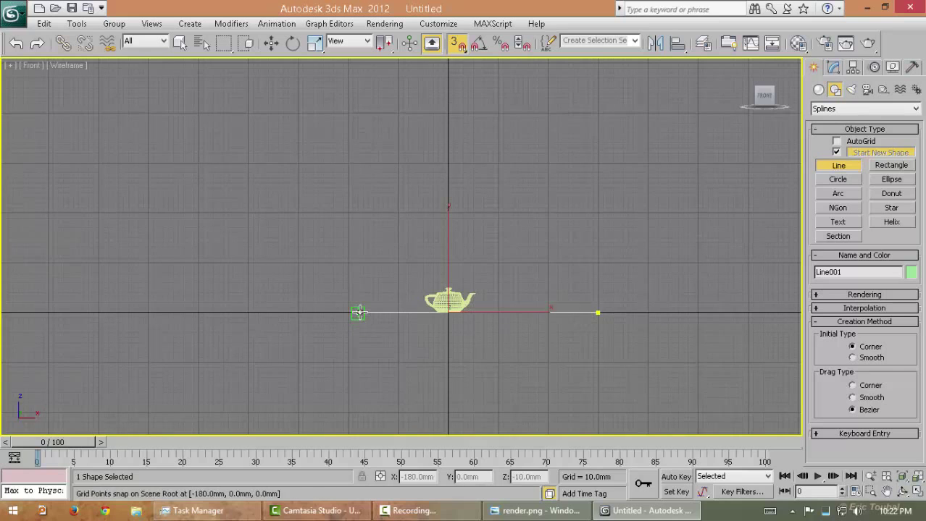
click(358, 313)
key(s)
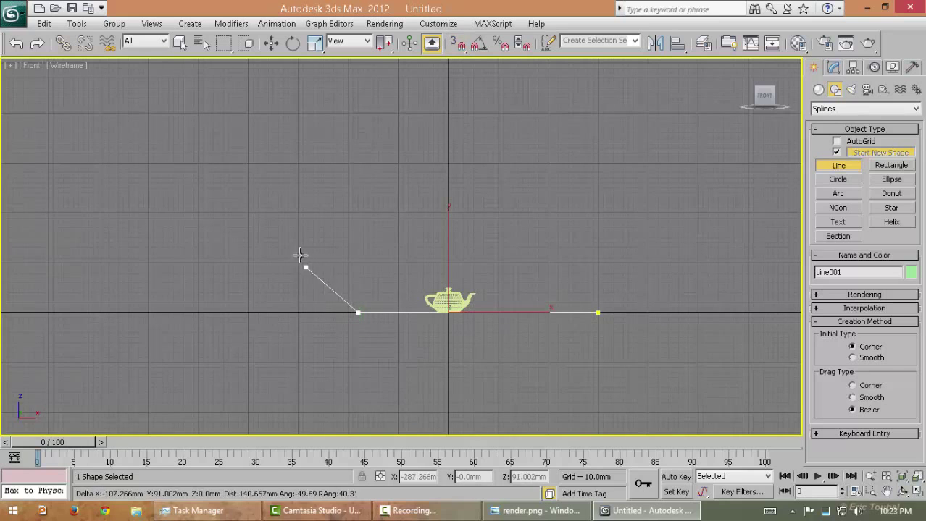
Continue the line unsnapped with five more points, forming the back wall and an overhanging ceiling above the teapot.
click(295, 234)
click(325, 110)
click(464, 67)
click(537, 101)
click(519, 142)
right_click(567, 145)
Raise the vertex at the lower part of the profile's back wall.
key(w)
middle_drag(347, 250, 350, 273)
key(1)
key(1)
drag(239, 230, 304, 282)
drag(297, 199, 296, 174)
Apply an Extrude modifier to the backdrop profile, working in the Perspective view.
key(alt+w)
click(526, 308)
key(alt+w)
scroll(525, 307, down, 12)
alt+middle_drag(525, 308, 407, 305)
scroll(405, 310, up, 4)
click(830, 123)
click(844, 105)
key(s)
click(845, 108)
click(846, 108)
key(e)
key(x)
click(848, 121)
Try an extrusion amount of 200 mm on the backdrop and increase it to 800 mm.
alt+middle_drag(548, 205, 588, 207)
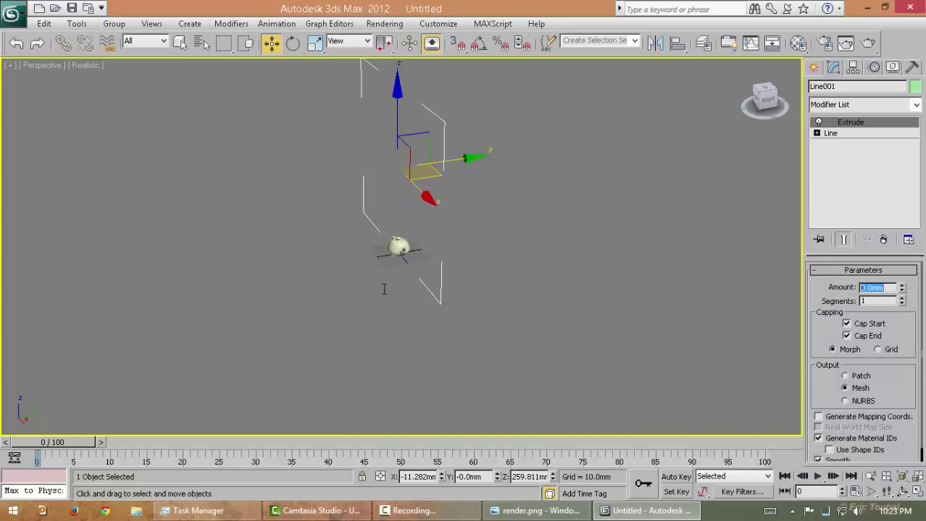
key(Return)
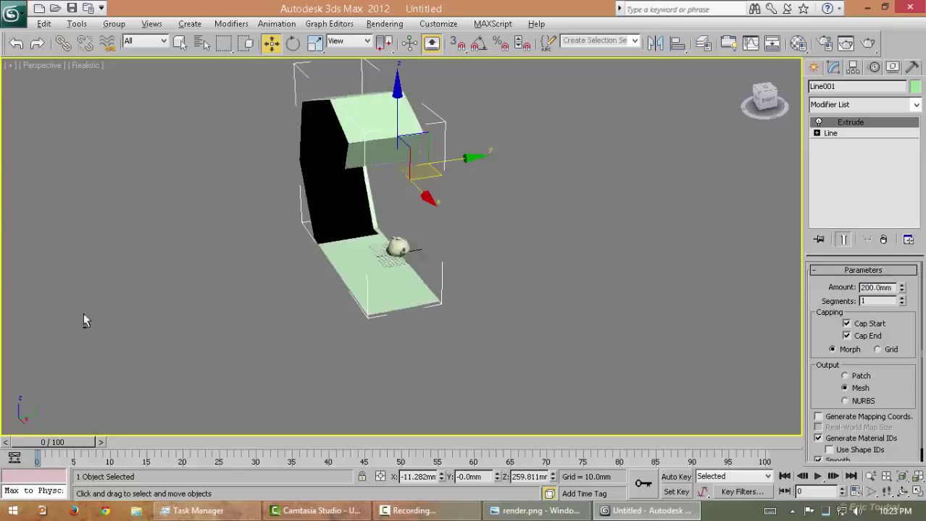
alt+middle_drag(415, 208, 360, 202)
alt+middle_drag(471, 198, 441, 185)
text(re)
Stretch the backdrop along the Y axis and shift it along Y so the teapot sits near its middle.
click(319, 47)
alt+middle_drag(507, 305, 476, 295)
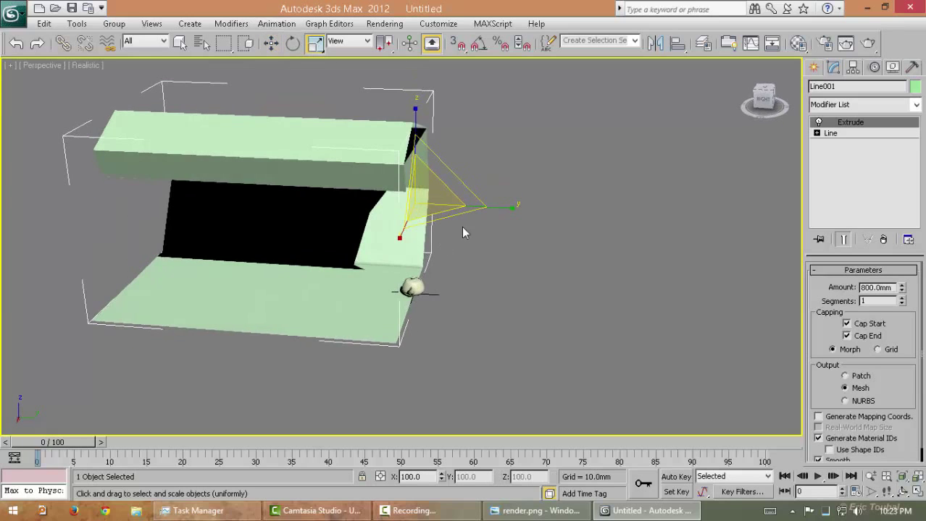
drag(507, 208, 572, 211)
key(w)
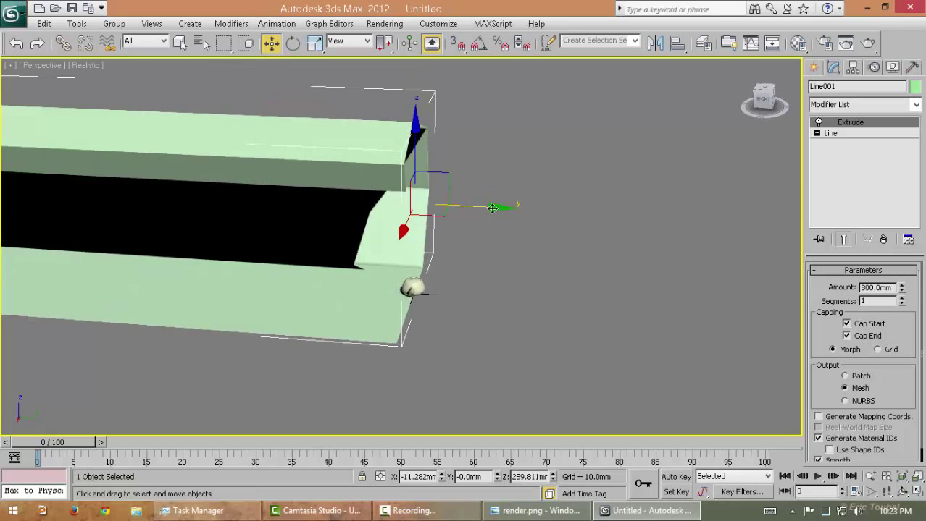
key(z)
alt+middle_drag(404, 315, 520, 343)
click(523, 350)
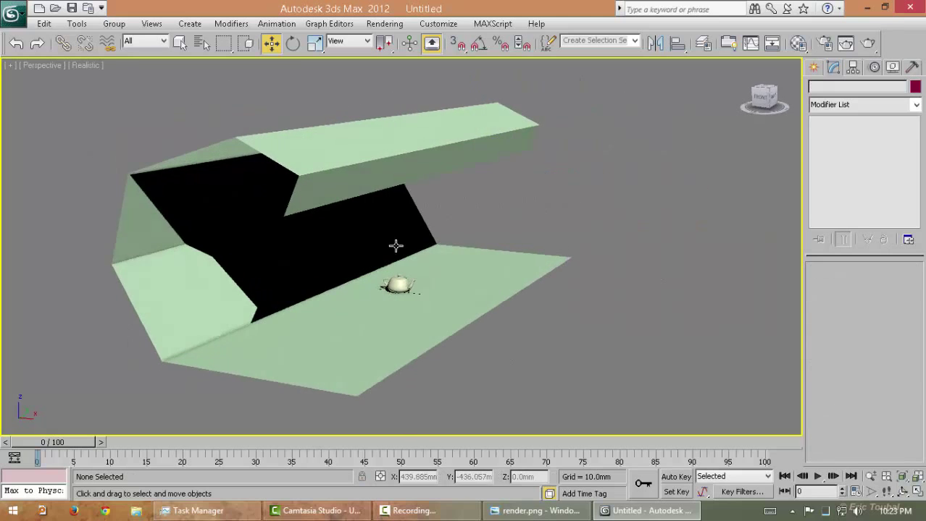
Set the Perspective viewport to Shaded display and move the backdrop along Y to about 731 mm.
click(86, 65)
click(105, 92)
alt+middle_drag(200, 352, 264, 321)
click(359, 306)
alt+middle_drag(359, 306, 728, 242)
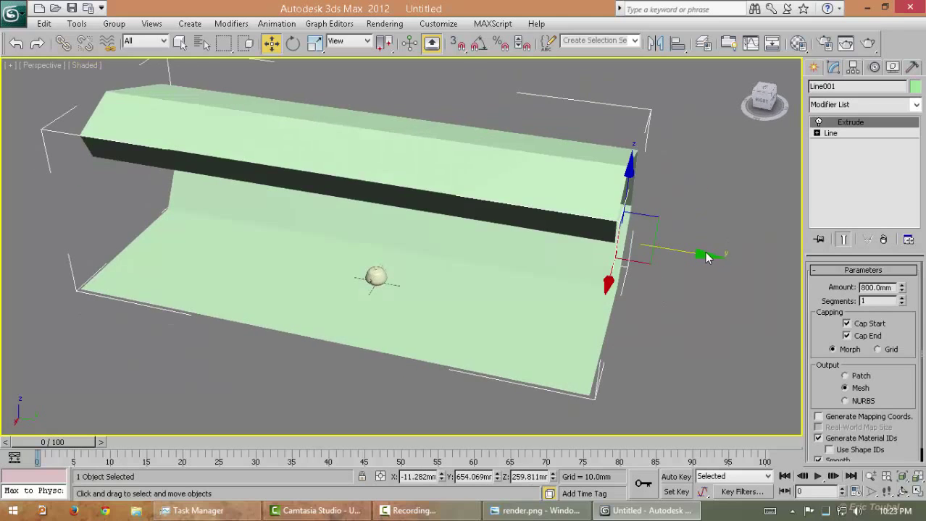
Fillet the profile's corner vertex between the floor and the back wall into a large smooth curve.
click(859, 137)
alt+middle_drag(492, 324, 638, 310)
key(1)
click(840, 241)
click(648, 343)
alt+middle_drag(719, 383, 699, 376)
scroll(805, 369, down, 5)
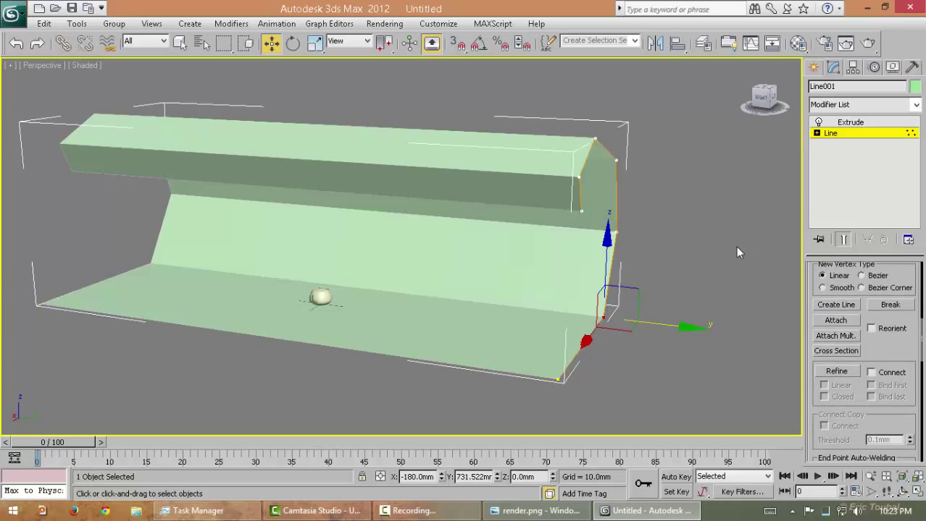
scroll(916, 352, down, 5)
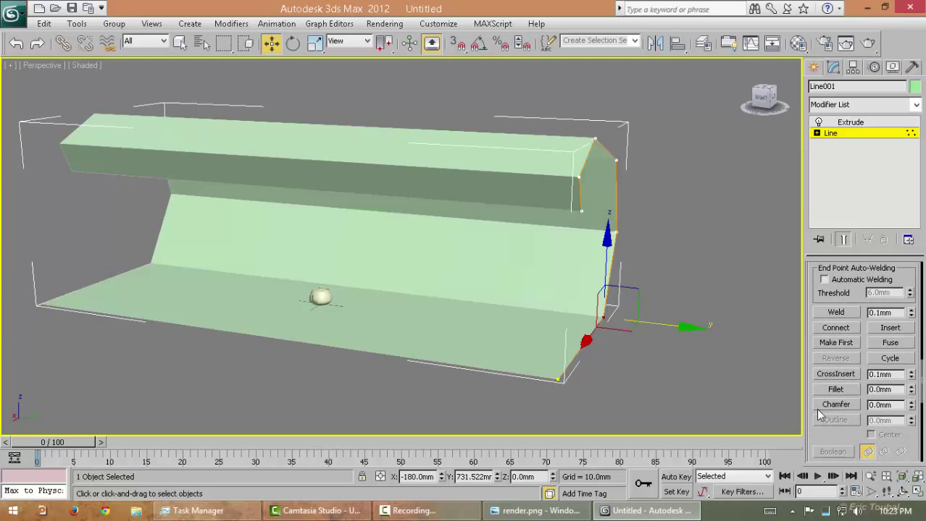
click(835, 389)
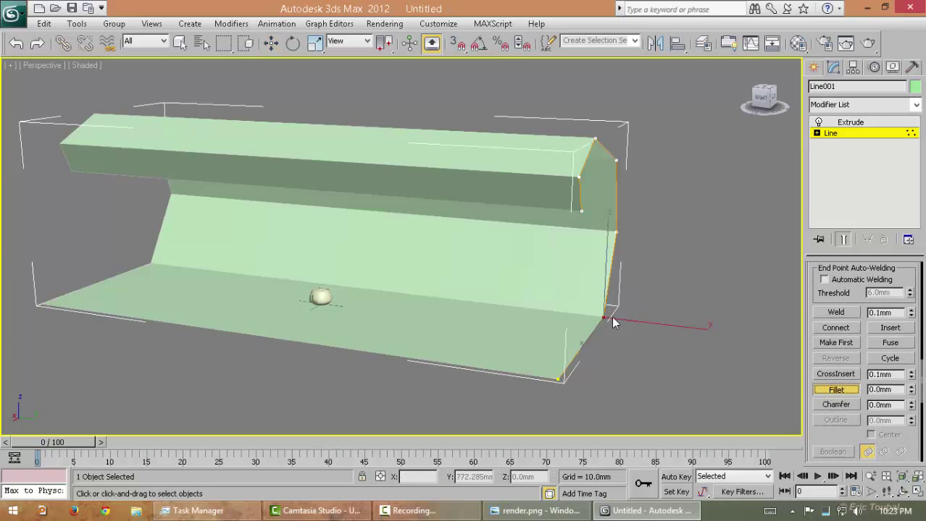
drag(609, 316, 621, 203)
alt+middle_drag(623, 255, 559, 215)
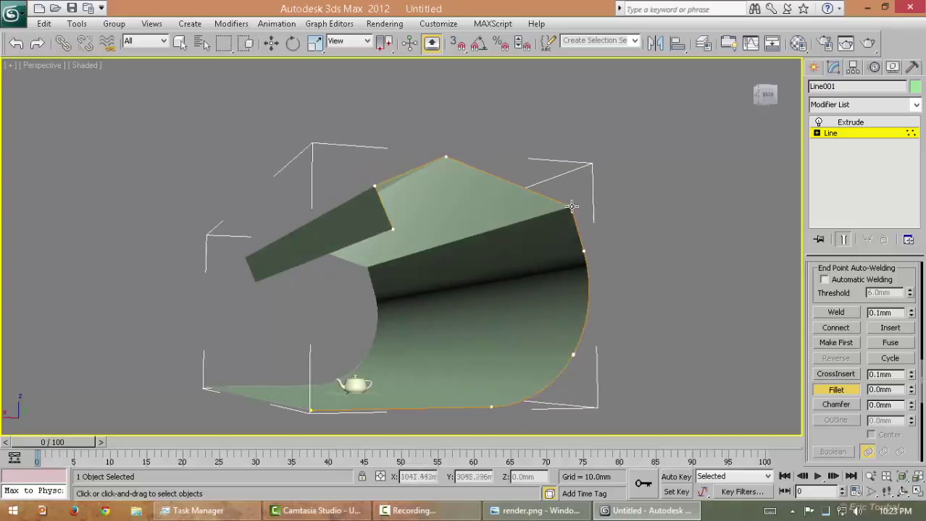
Select the vertex at the top of the back wall, show edged faces in the Perspective view, and leave vertex editing.
click(572, 207)
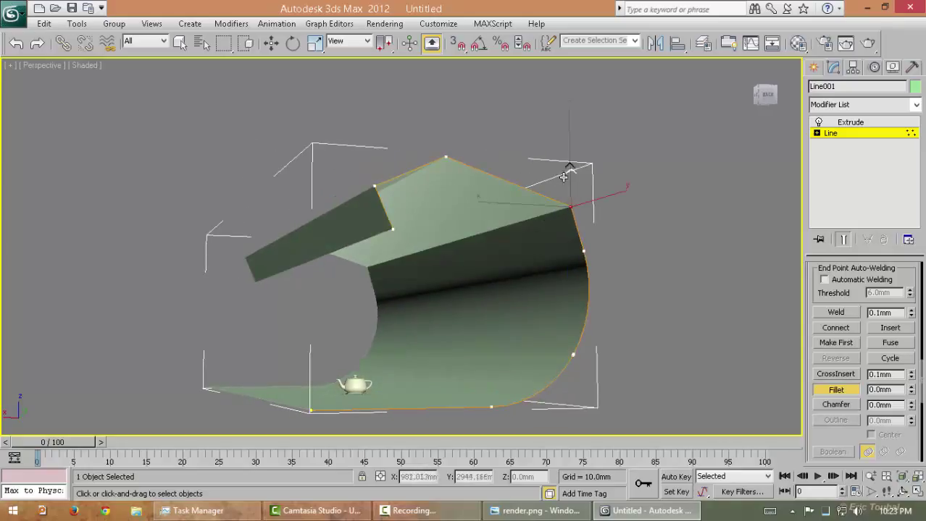
key(w)
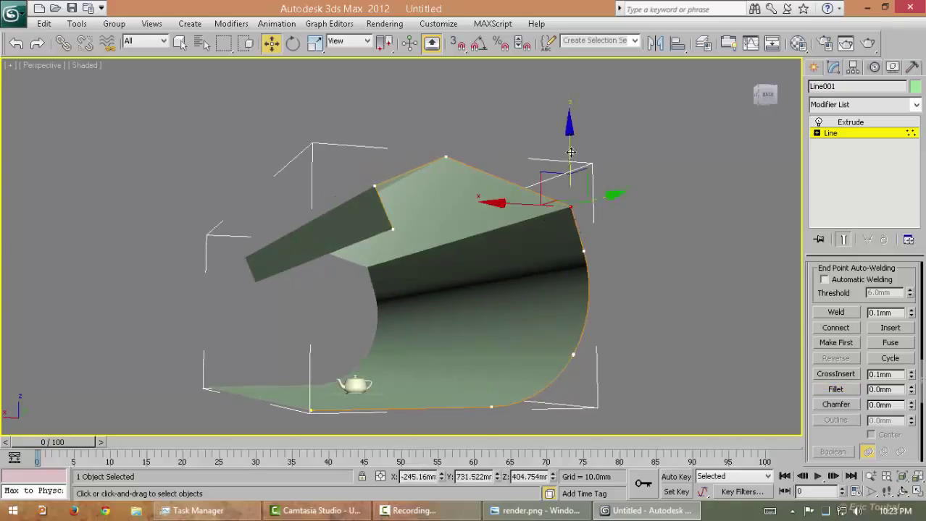
mouse_move(620, 255)
alt+middle_down()
mouse_move(554, 337)
mouse_move(635, 302)
mouse_move(698, 310)
mouse_move(671, 331)
alt+middle_up()
key(F4)
alt+middle_drag(113, 245, 476, 229)
alt+middle_drag(547, 267, 473, 245)
click(843, 135)
click(583, 403)
alt+middle_drag(583, 403, 465, 324)
Lengthen the backdrop further along Y and move it to Y about 881 mm, keeping the teapot near its middle.
click(557, 316)
key(r)
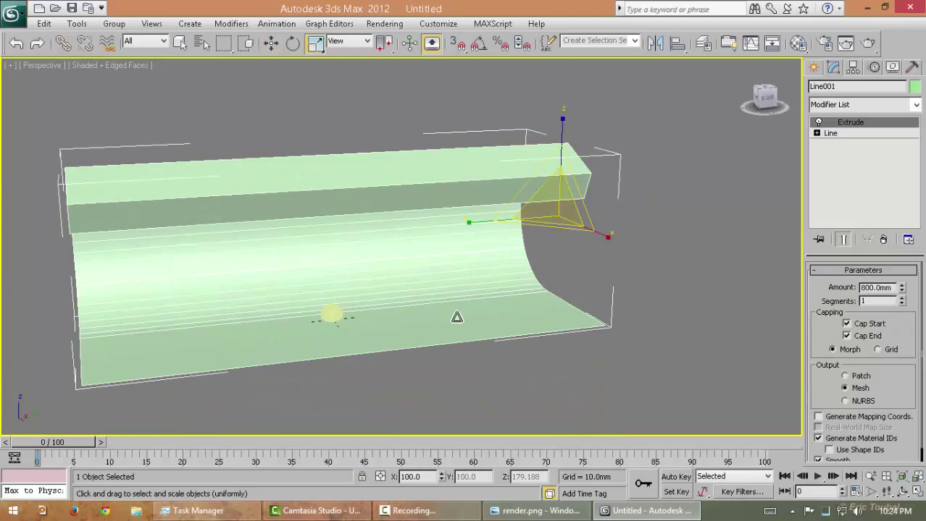
alt+middle_drag(559, 316, 569, 319)
drag(467, 224, 459, 233)
key(w)
drag(630, 210, 677, 204)
click(669, 289)
Show the whole backdrop in the Top view and look up the available VRay light types.
key(alt+w)
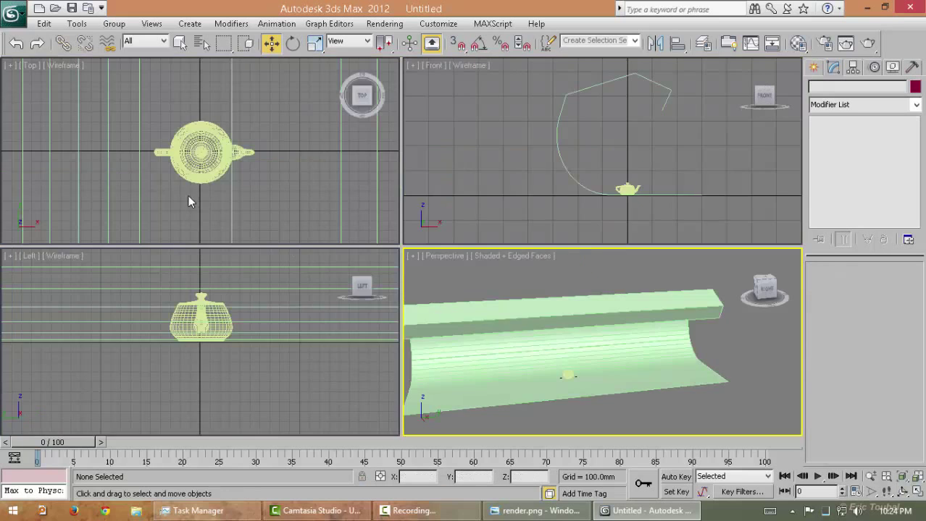
click(154, 181)
key(alt+w)
scroll(420, 267, down, 8)
middle_drag(500, 214, 483, 211)
click(814, 68)
click(851, 89)
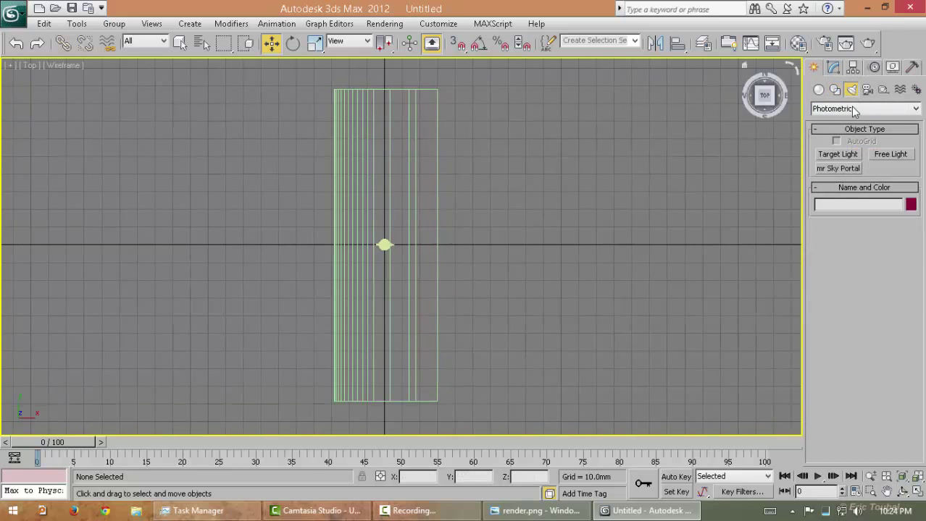
click(851, 108)
click(844, 135)
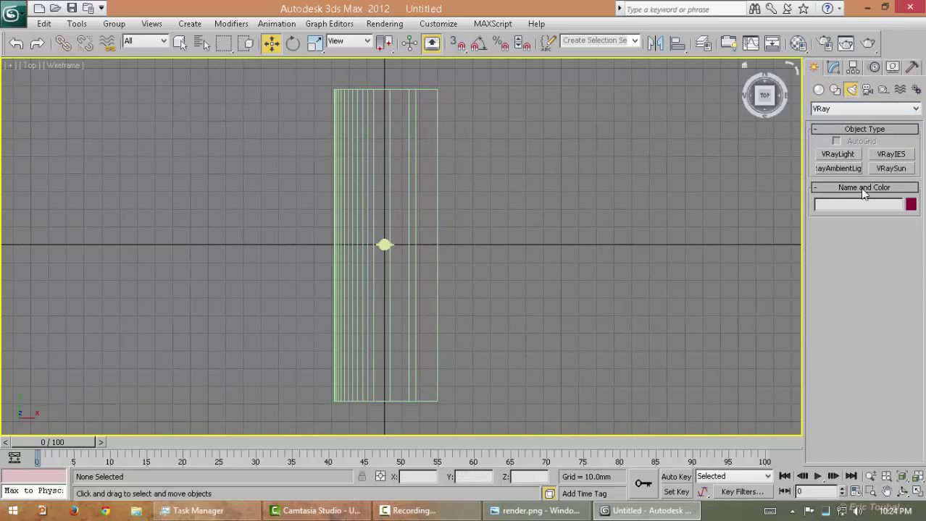
Create a VRay physical camera in the Top view at X about 664 mm, aimed at the teapot.
click(867, 89)
click(857, 108)
click(847, 128)
click(890, 155)
scroll(463, 251, up, 5)
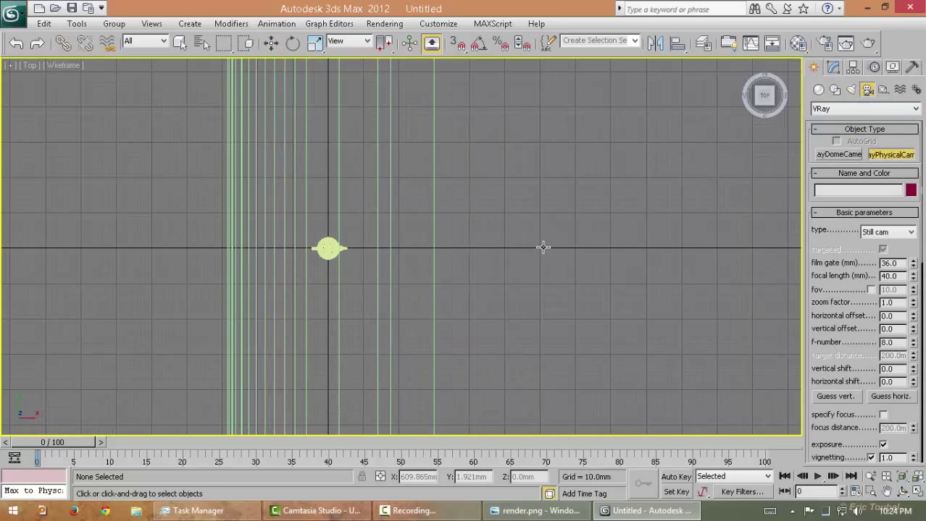
drag(559, 249, 328, 250)
right_click(328, 249)
Switch the maximized Perspective viewport to the view through the VRay physical camera.
click(610, 331)
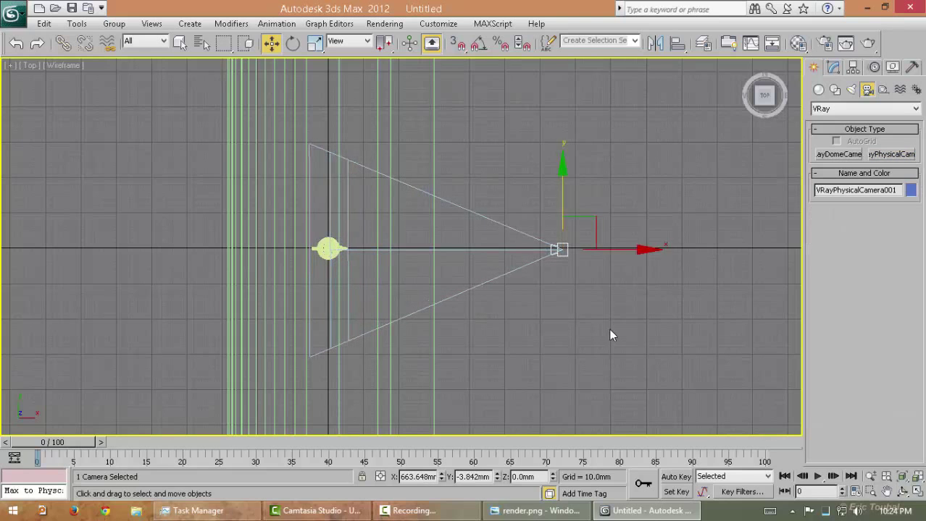
key(alt+w)
right_click(594, 333)
key(alt+w)
scroll(505, 318, down, 3)
key(c)
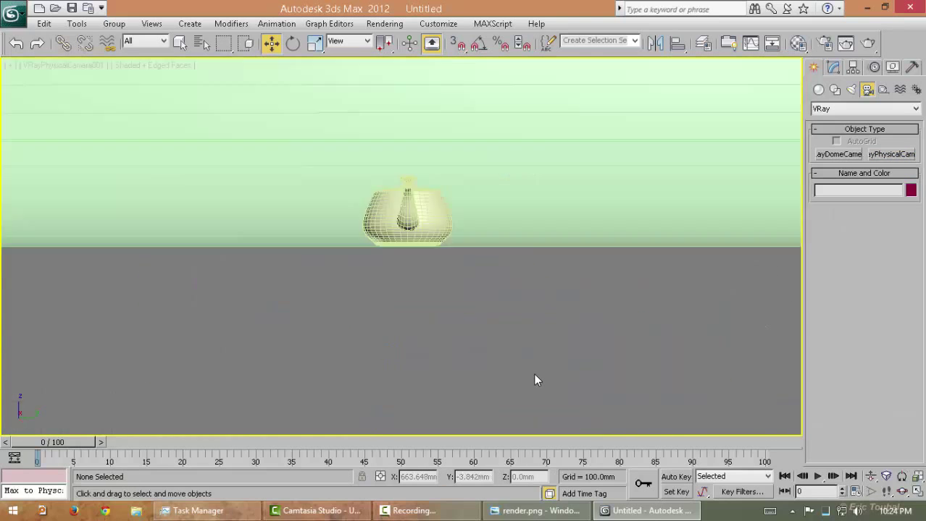
Reposition the camera with Walk Through, raising it above the floor and moving it closer to the teapot, and show the safe frame.
click(888, 493)
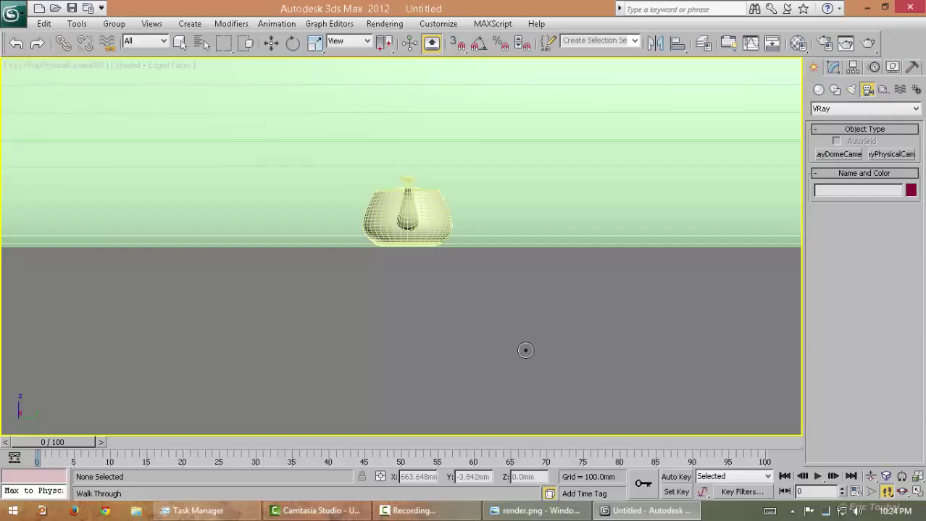
key(Up)
key(Up)
key(Up)
key(Up)
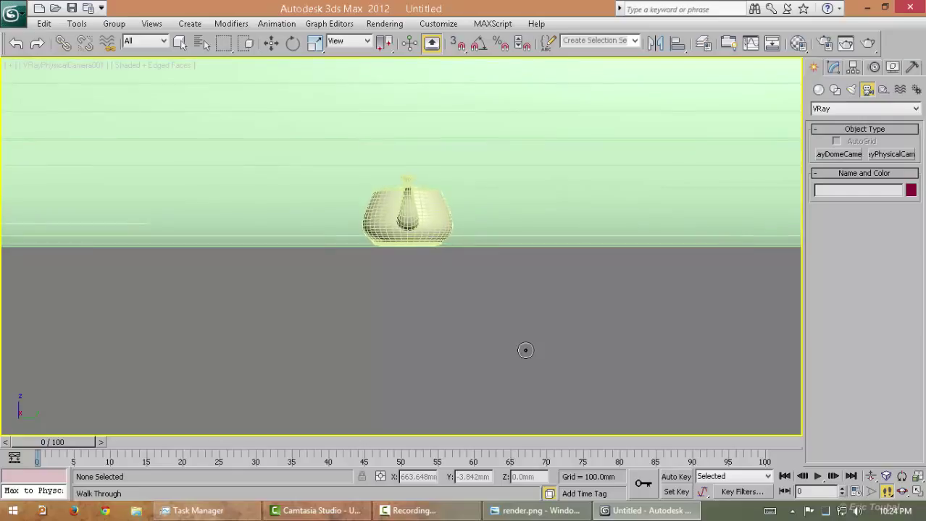
key(shift+Up)
key(shift+Up)
key(shift+Down)
key(shift+Down)
key(shift+Up)
key(shift+Up)
key(shift+Down)
key(shift+Down)
key(shift+Up)
key(shift+Down)
key(shift+Up)
key(shift+Down)
key(shift+Up)
key(shift+Down)
key(Up)
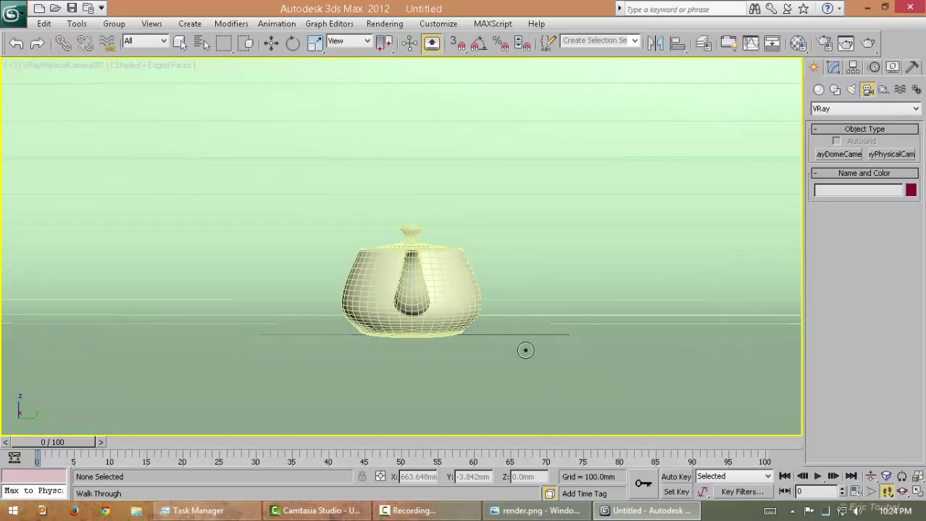
key(shift+f)
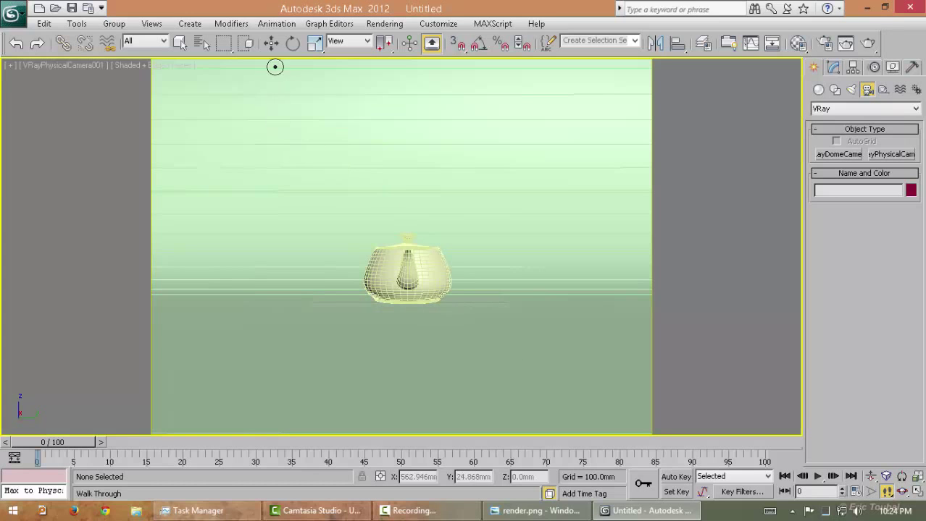
Check the camera's position relative to the teapot and backdrop in the Top and Front views.
click(273, 45)
key(alt+w)
click(233, 167)
key(alt+w)
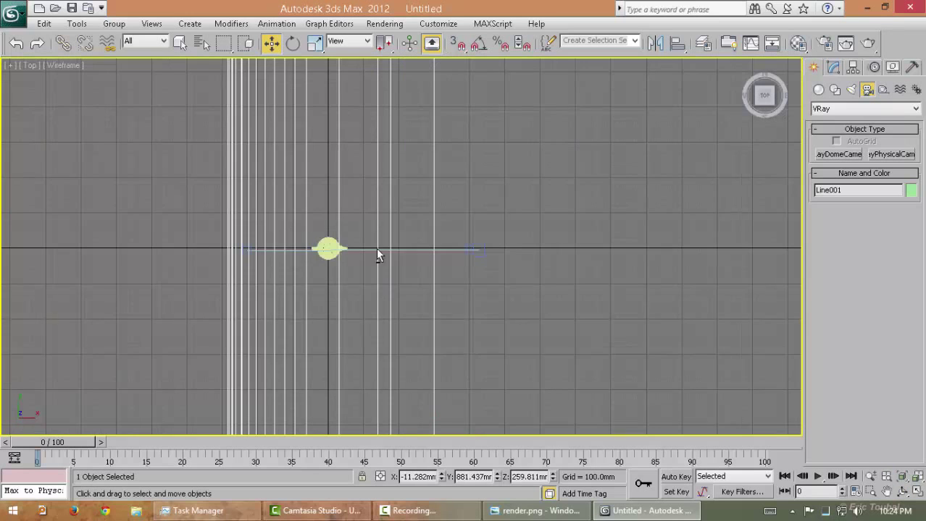
key(alt+w)
click(238, 303)
key(alt+w)
middle_drag(584, 204, 582, 163)
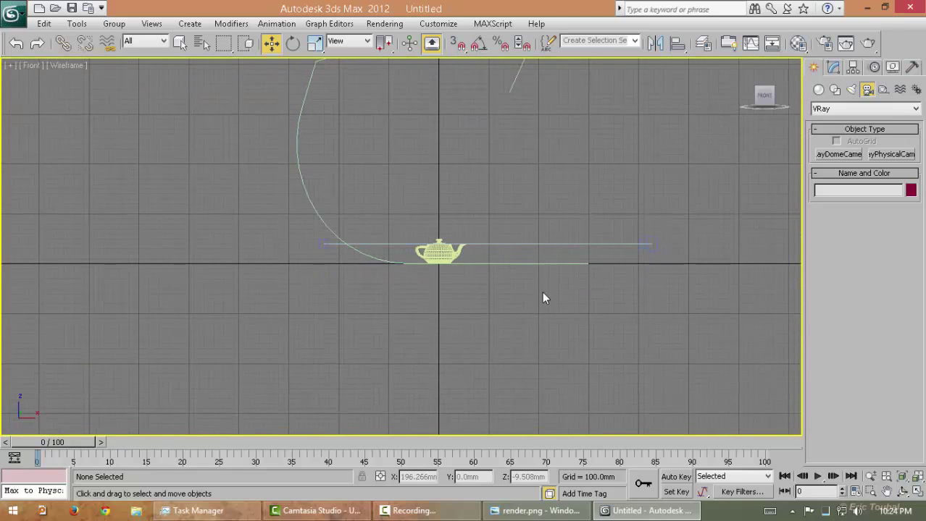
click(149, 43)
click(150, 44)
click(143, 40)
click(135, 72)
click(833, 68)
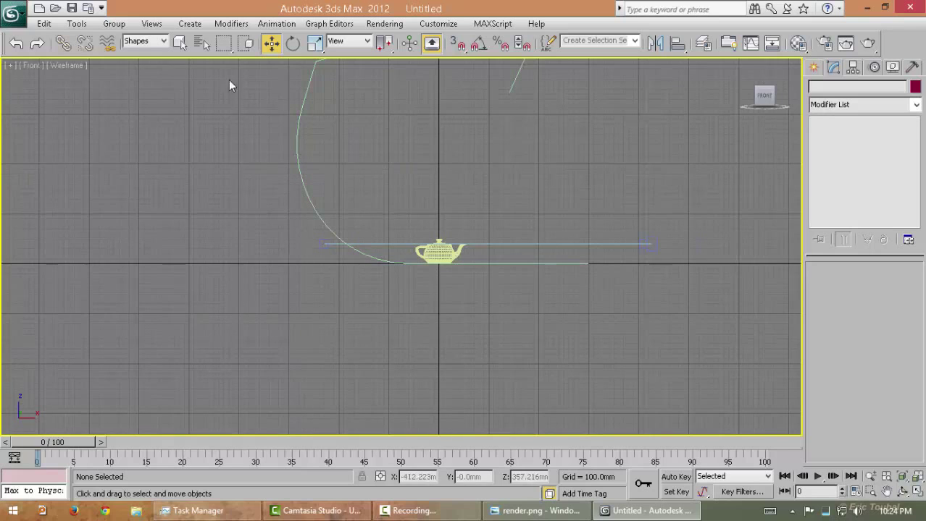
click(143, 40)
click(137, 53)
Extend the backdrop floor in the Front view by moving its front end vertex to X about 589 mm, and activate the Top viewport.
click(277, 185)
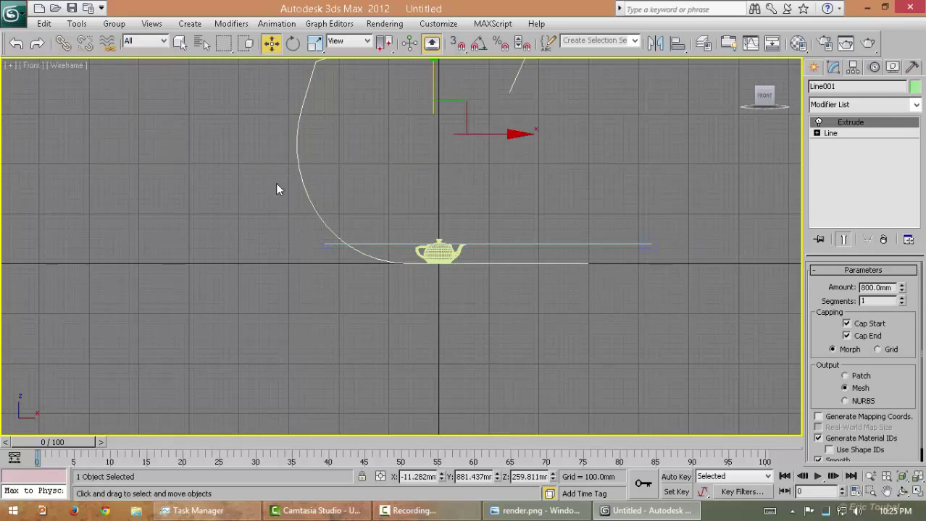
click(879, 134)
key(1)
click(588, 264)
middle_drag(660, 356, 510, 403)
drag(563, 309, 707, 310)
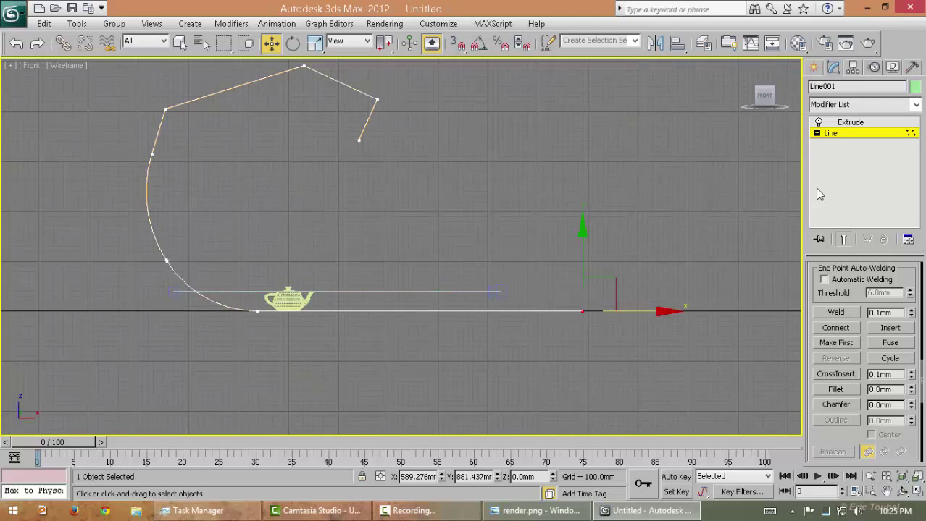
click(855, 135)
click(843, 123)
click(609, 205)
key(alt+w)
click(139, 117)
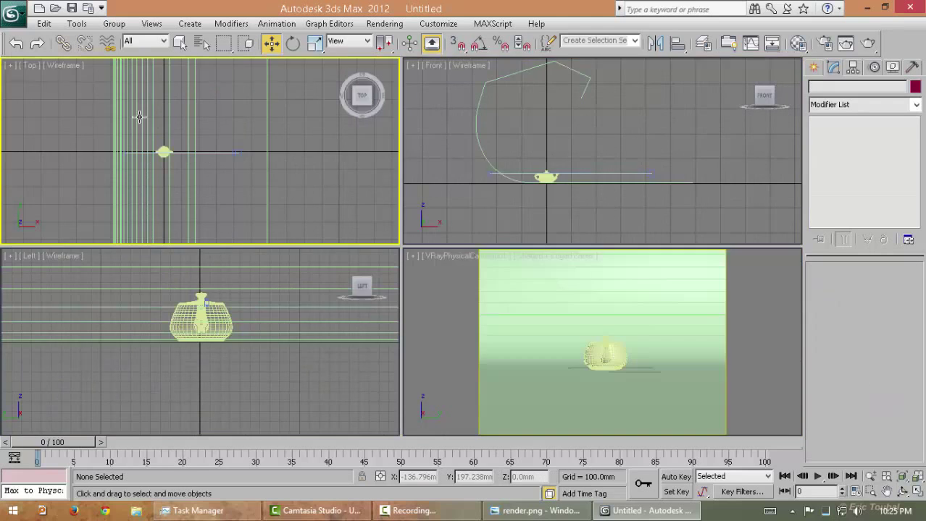
Render the maximized VRay physical camera view as a test and minimize the render and V-Ray messages windows.
key(alt+w)
key(alt+w)
click(548, 368)
key(alt+w)
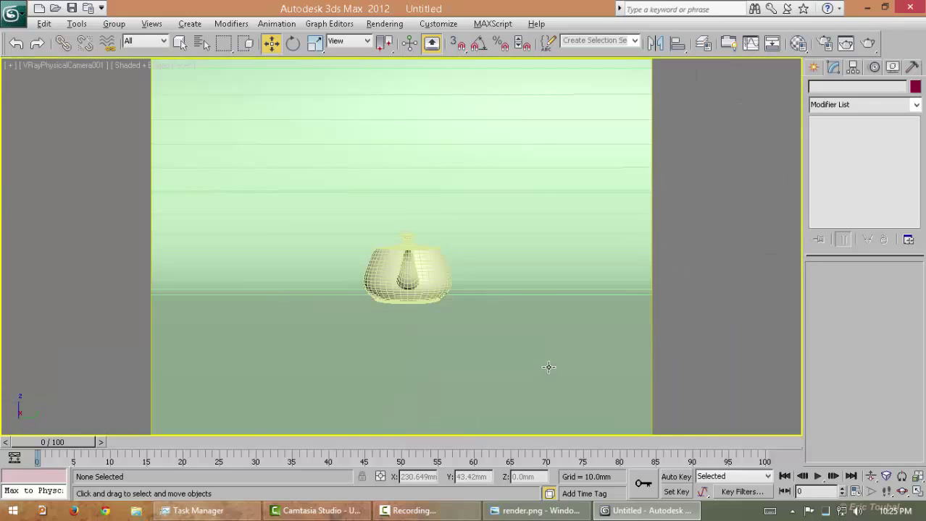
key(shift+q)
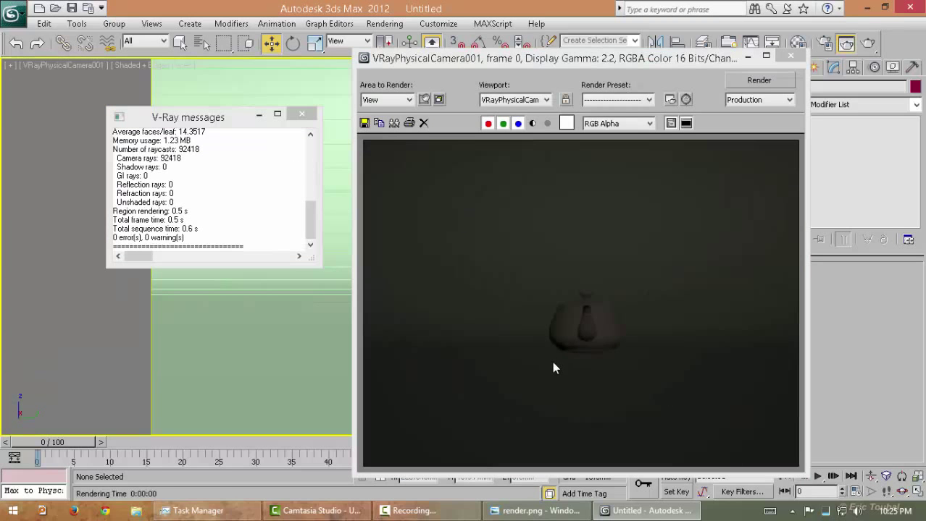
click(747, 56)
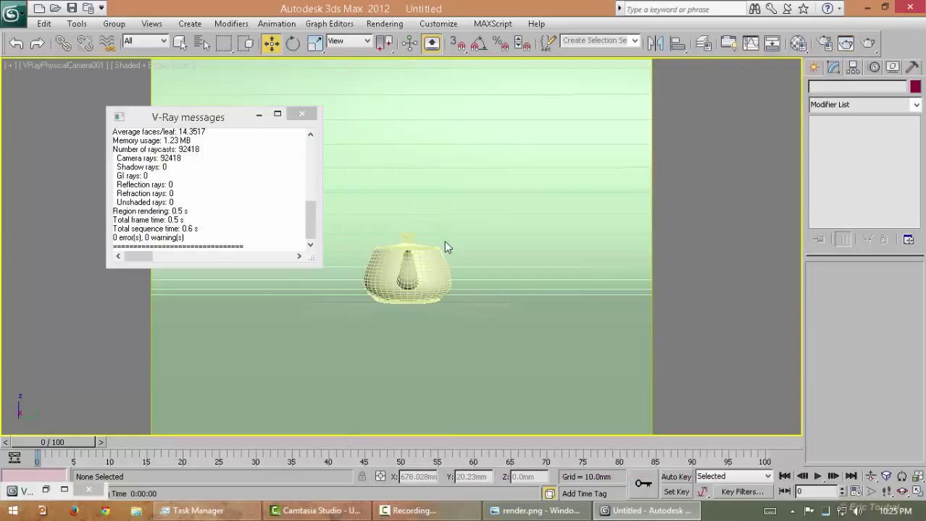
click(259, 115)
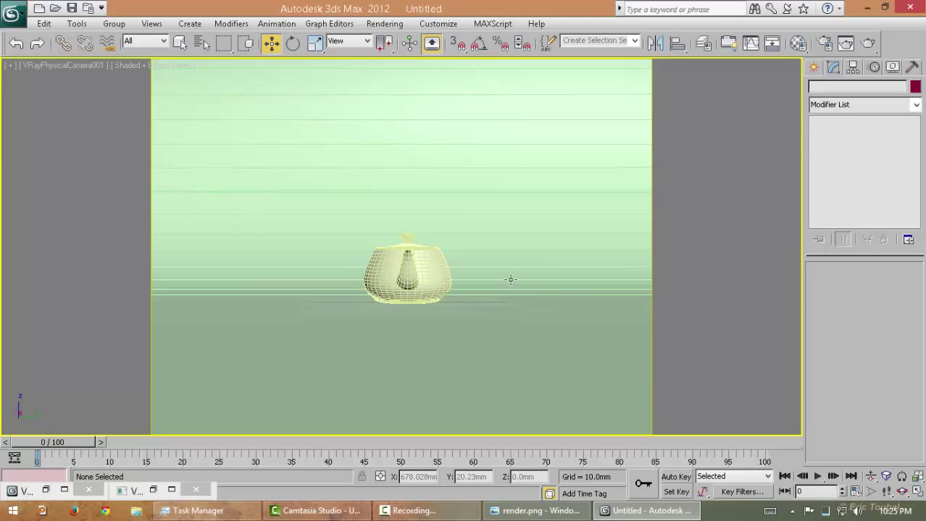
Switch to the maximized Front view and bring up the VRay light types for creation.
key(alt+w)
key(alt+w)
key(alt+w)
click(510, 216)
key(alt+w)
click(811, 67)
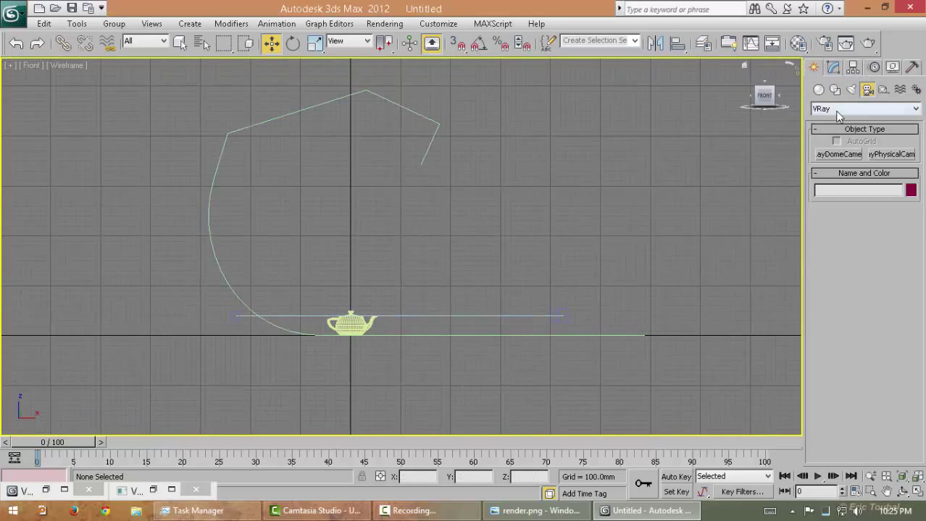
click(851, 89)
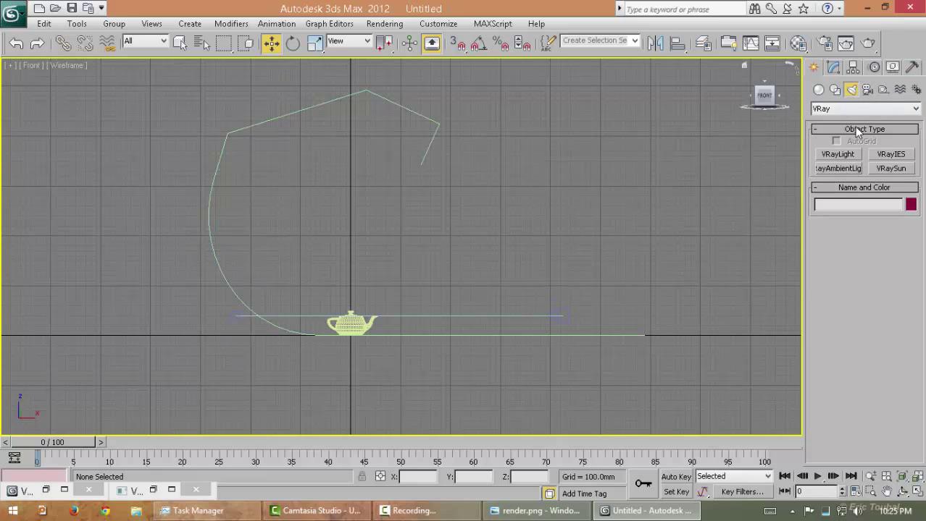
click(864, 108)
click(854, 138)
click(838, 154)
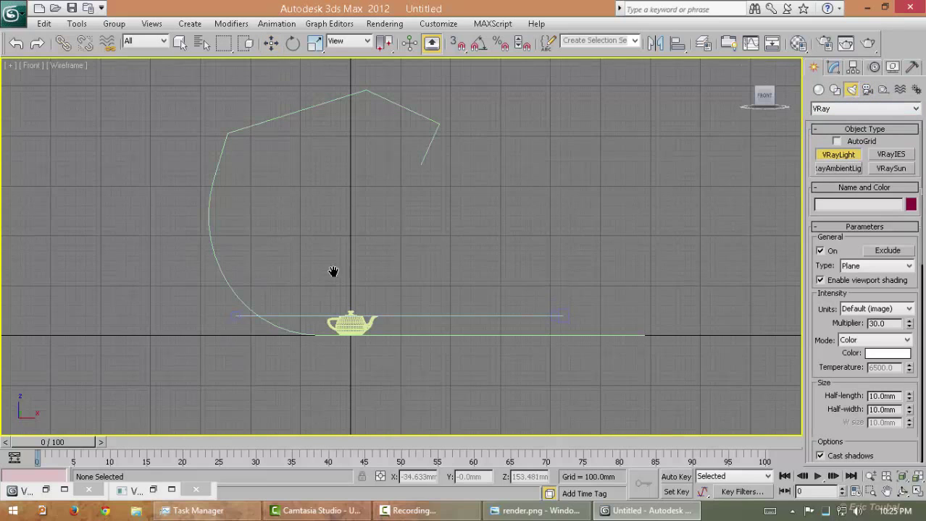
middle_drag(336, 292, 339, 316)
right_click(420, 138)
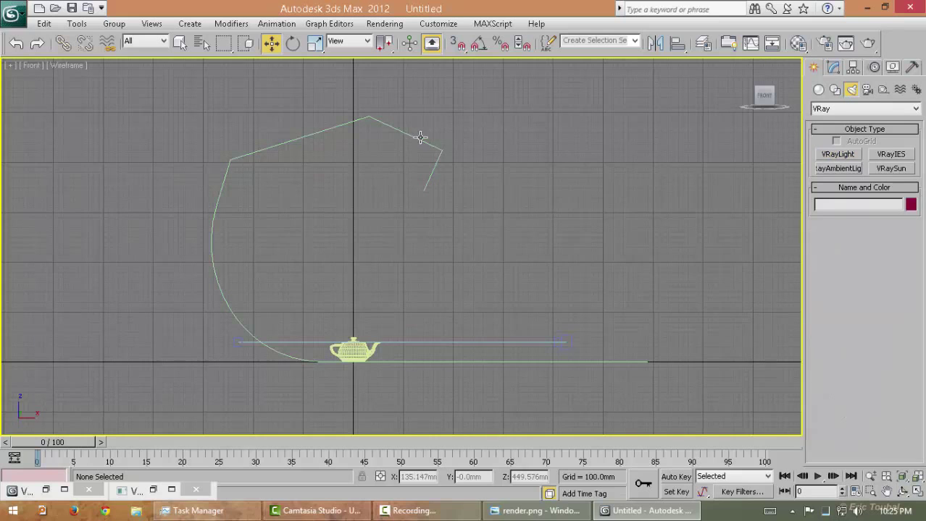
Reshape the backdrop profile by lowering its two front overhang vertices and shifting the peak vertex slightly toward the back.
click(420, 138)
click(833, 67)
click(859, 135)
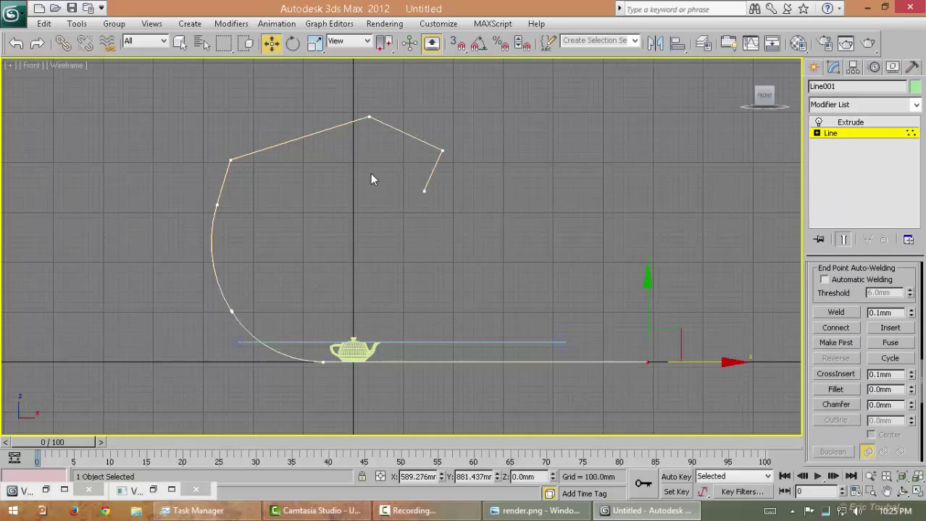
drag(510, 282, 509, 281)
drag(443, 116, 414, 120)
click(370, 117)
click(858, 123)
click(721, 148)
Create a VRay plane light about 292 by 391 mm in the Front view and position it around X -15 mm, Z 200 mm.
click(814, 69)
click(838, 154)
middle_drag(275, 347, 284, 372)
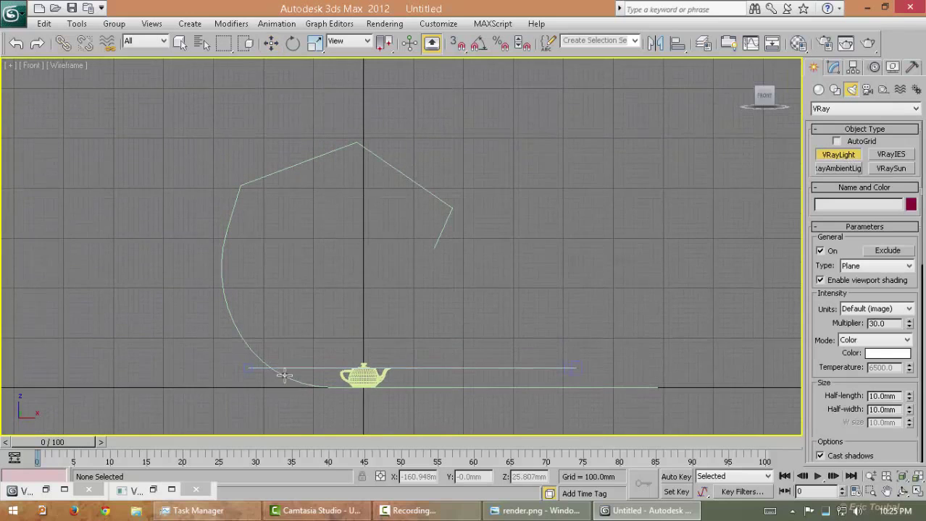
drag(302, 384, 448, 189)
key(w)
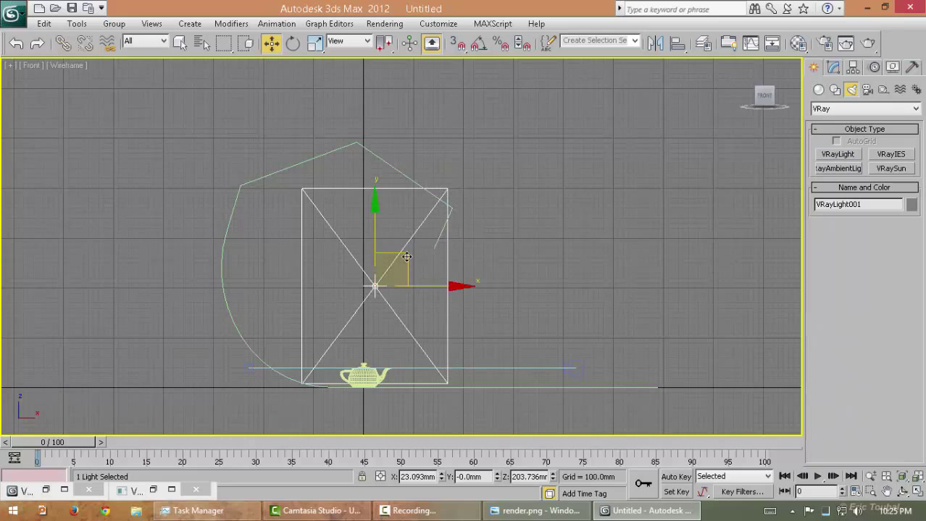
drag(398, 261, 388, 258)
Restrict selection to lights and move the plane light in the Top view to one side of the backdrop, Y about -869 mm.
key(alt+w)
right_click(149, 215)
key(alt+w)
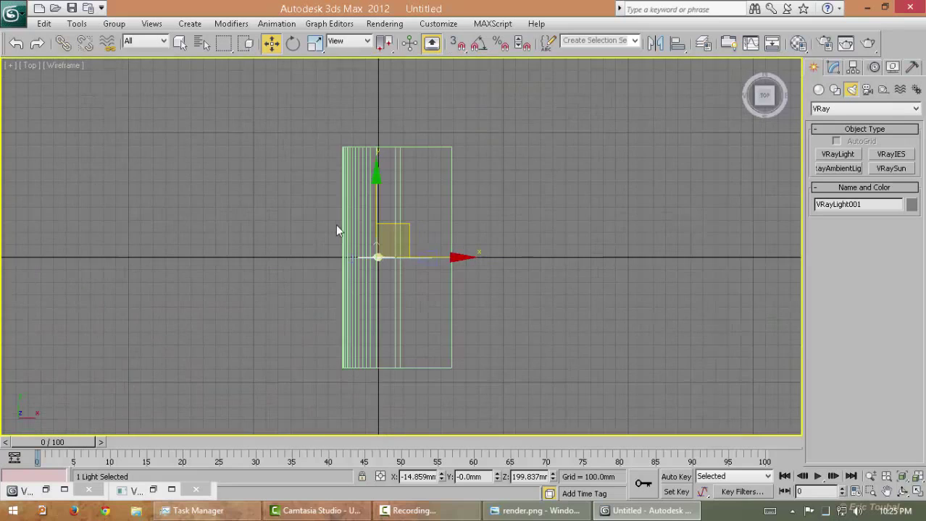
drag(370, 202, 370, 239)
key(ctrl+z)
key(ctrl+z)
click(143, 42)
click(138, 92)
drag(293, 223, 438, 346)
Clone the light as a copy at the backdrop's opposite side, Y about 806 mm, and mirror it to face the teapot.
mouse_move(370, 204)
mouse_down()
mouse_move(370, 282)
mouse_move(382, 319)
mouse_move(381, 111)
mouse_up()
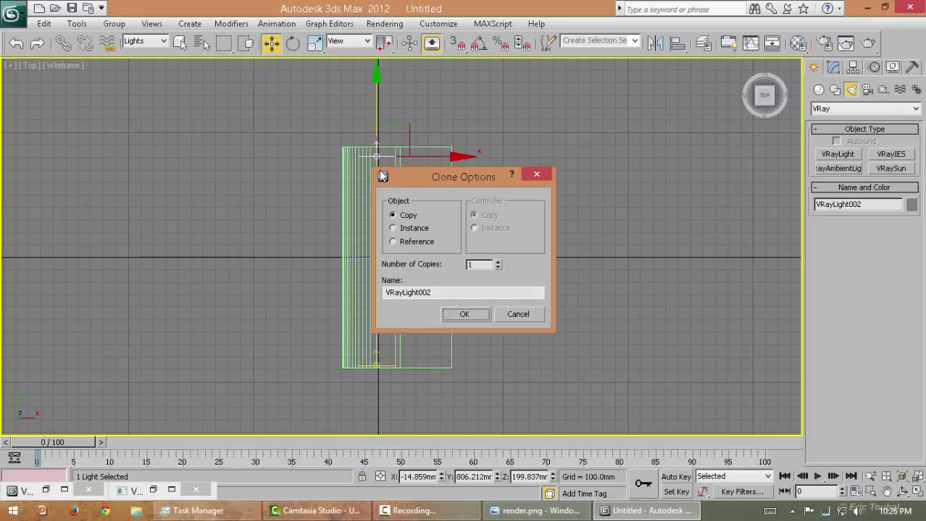
click(464, 316)
key(e)
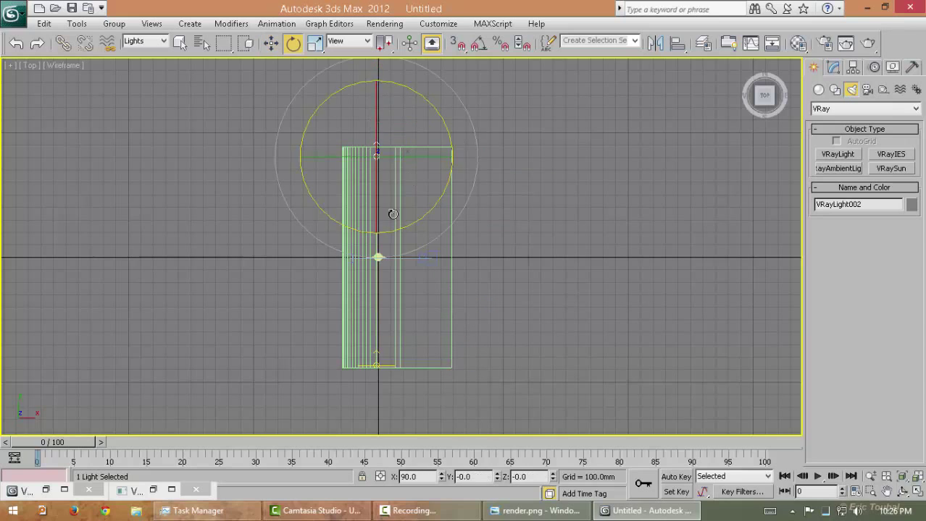
key(w)
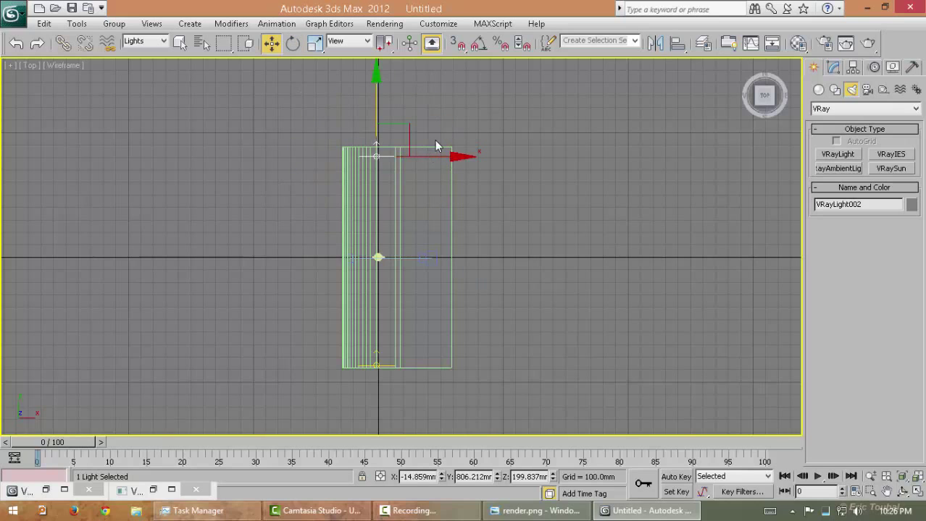
click(656, 44)
drag(444, 136, 583, 130)
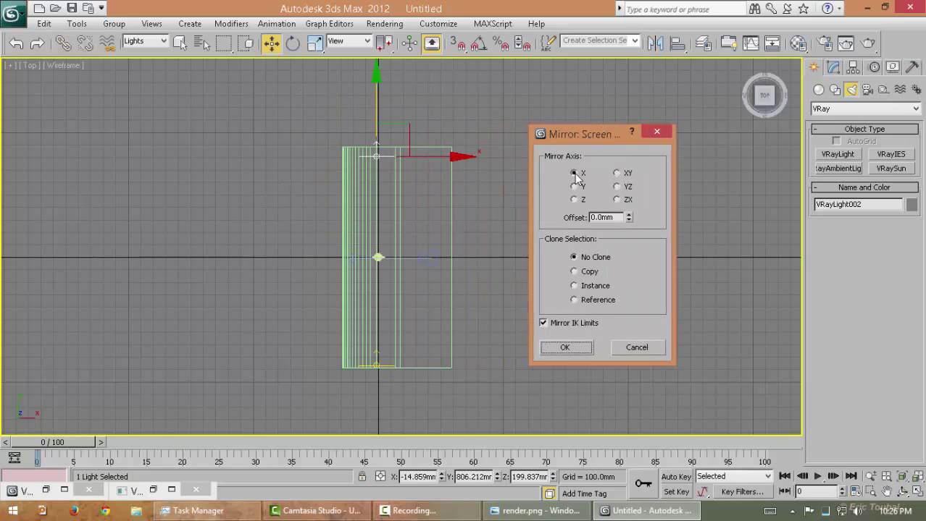
click(578, 349)
click(638, 349)
Create a third VRay plane light in the Top view, about 98 by 1711 mm, along the backdrop's width, and maximize the Front view.
scroll(409, 217, up, 4)
middle_drag(361, 141, 406, 217)
click(834, 160)
scroll(444, 326, down, 4)
middle_drag(438, 316, 441, 253)
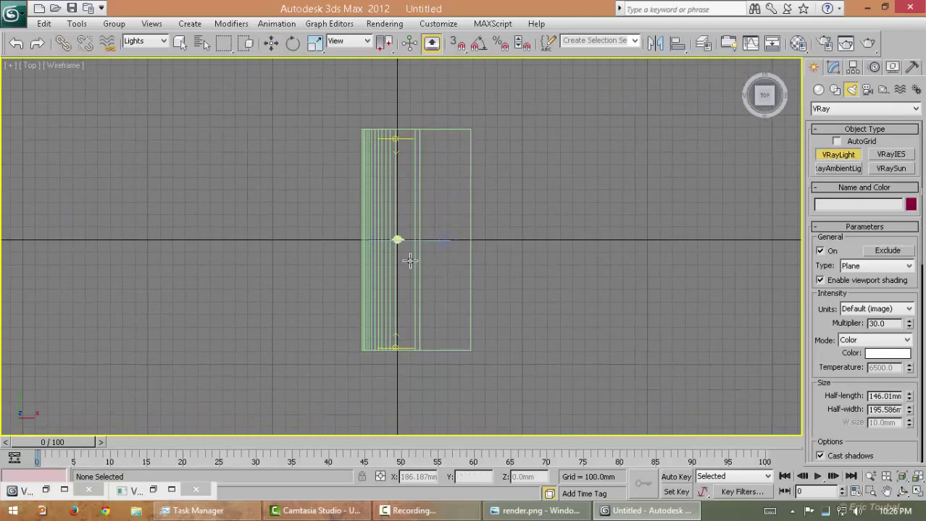
mouse_move(402, 132)
mouse_down()
mouse_move(408, 402)
mouse_move(431, 215)
mouse_move(418, 174)
mouse_up()
right_click(449, 336)
key(alt+w)
right_click(565, 173)
key(alt+w)
Rotate the long light to aim up toward the backdrop's front overhang and move it to about X -34 mm, Z 330 mm.
key(e)
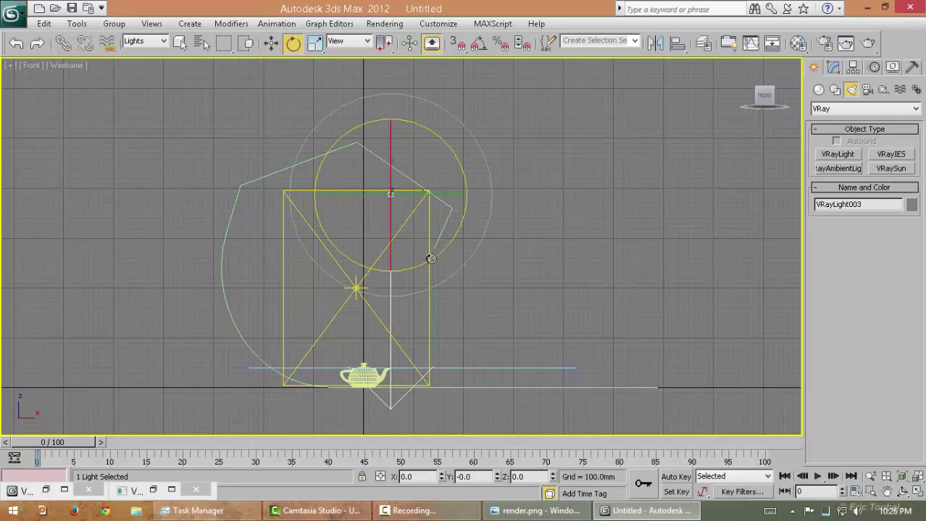
drag(430, 258, 559, 145)
key(w)
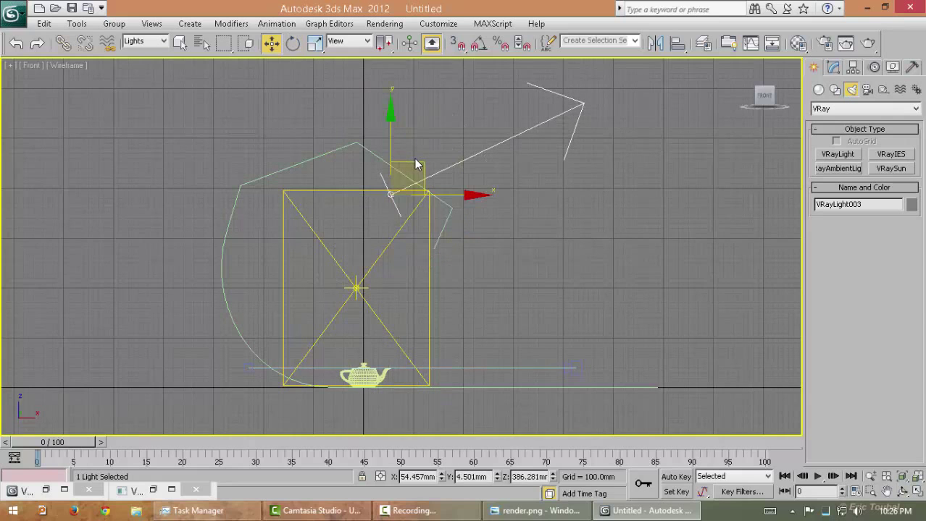
drag(418, 161, 388, 185)
key(e)
drag(410, 276, 432, 254)
key(w)
drag(390, 196, 376, 200)
key(e)
drag(401, 272, 395, 274)
key(w)
Set the copied side light's color mode to Temperature with a value of 3000 and its multiplier to 19.
click(415, 250)
scroll(410, 223, up, 2)
key(alt+w)
click(242, 158)
key(alt+w)
scroll(406, 262, up, 5)
middle_drag(373, 196, 374, 201)
click(406, 174)
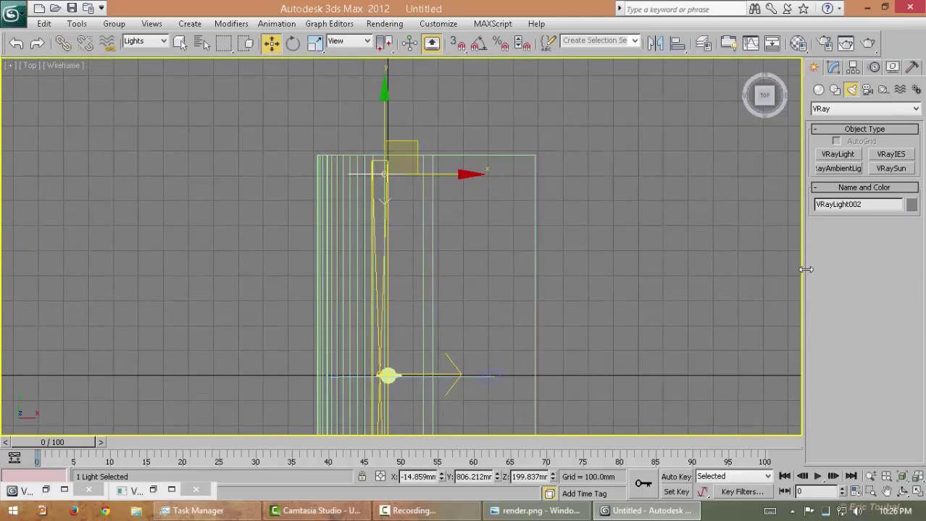
drag(824, 367, 817, 304)
click(849, 334)
click(851, 353)
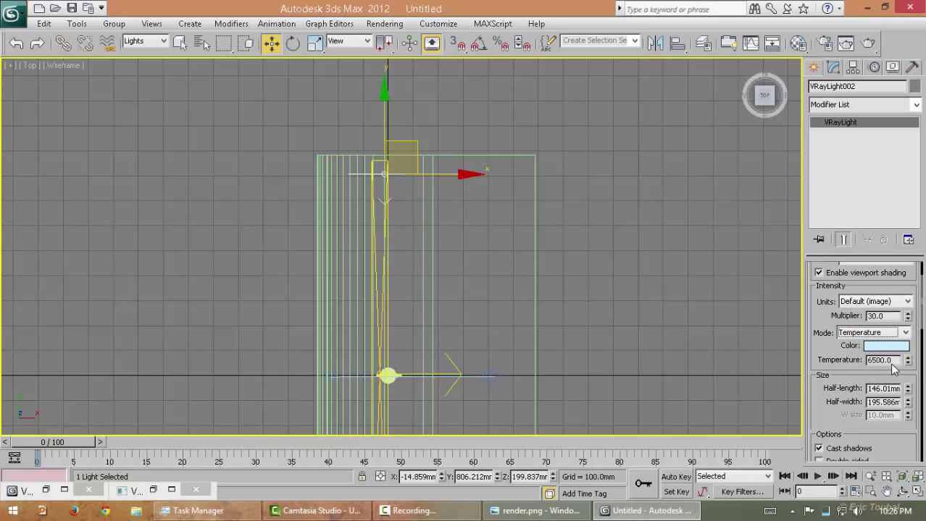
key(Tab)
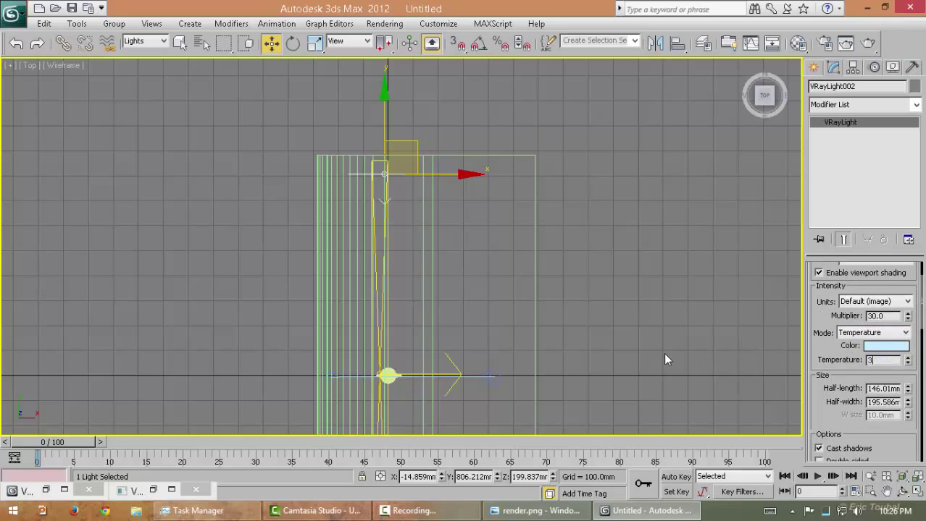
key(Return)
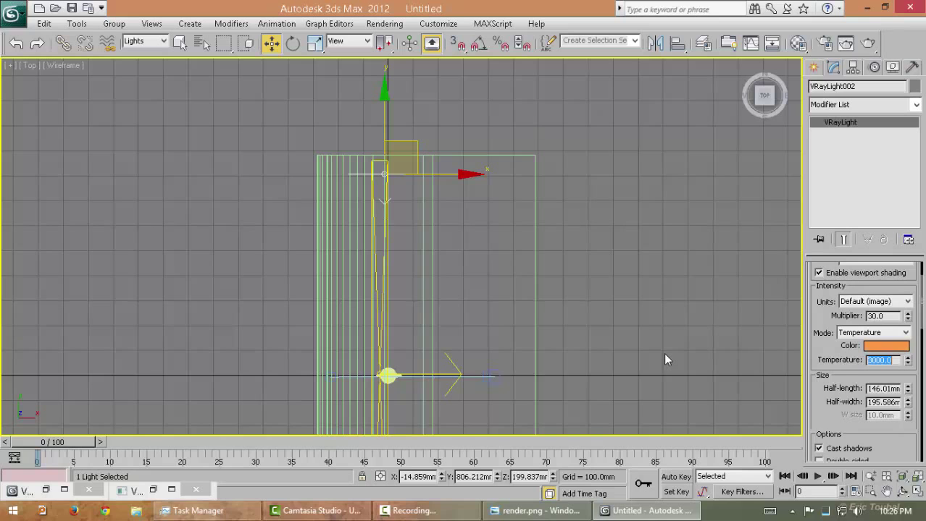
double_click(882, 315)
Set the original side light's color mode to Temperature and its multiplier to 10, and reselect the copied side light.
scroll(449, 348, down, 1)
middle_drag(435, 362, 412, 243)
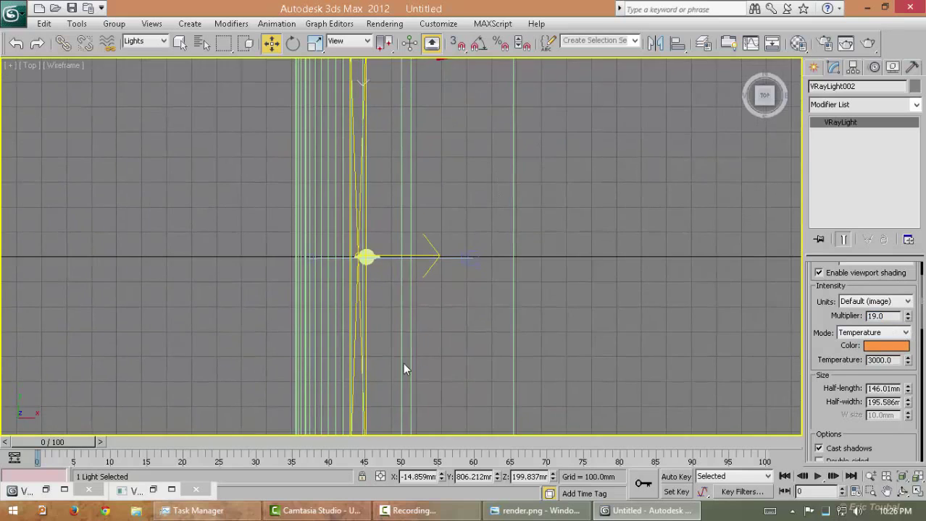
middle_drag(383, 427, 379, 277)
click(371, 321)
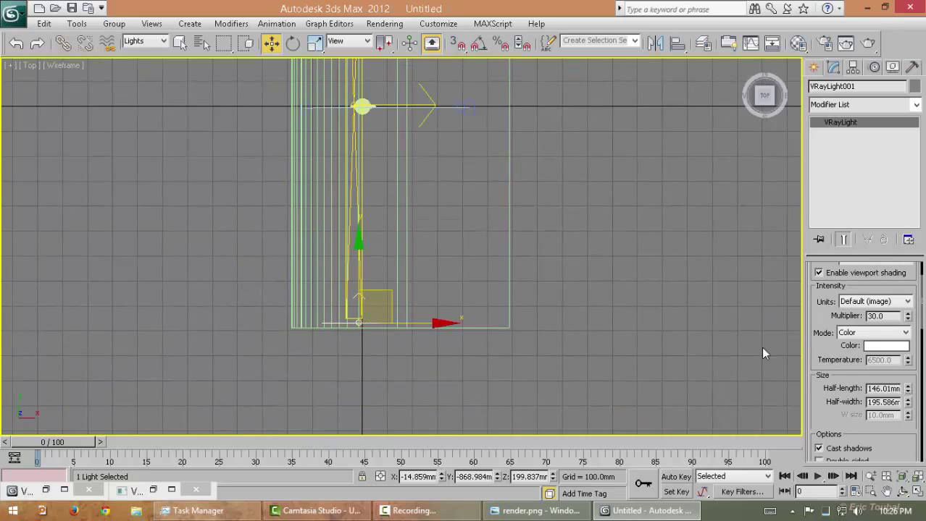
click(884, 333)
click(891, 354)
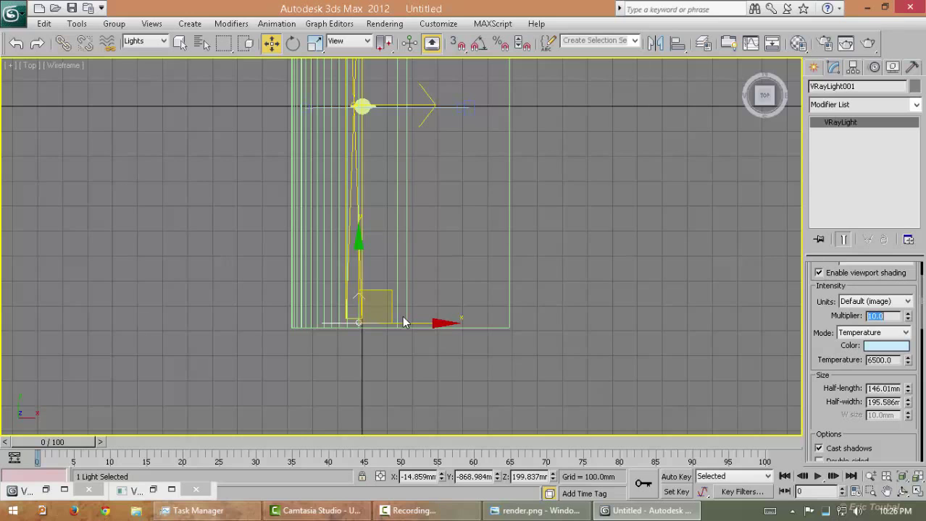
middle_drag(355, 249, 407, 518)
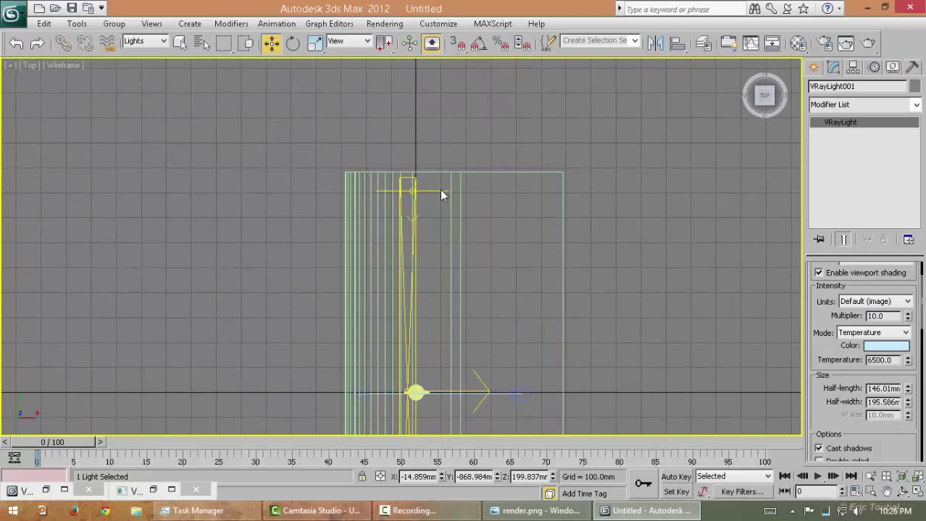
click(441, 191)
middle_drag(433, 204, 425, 220)
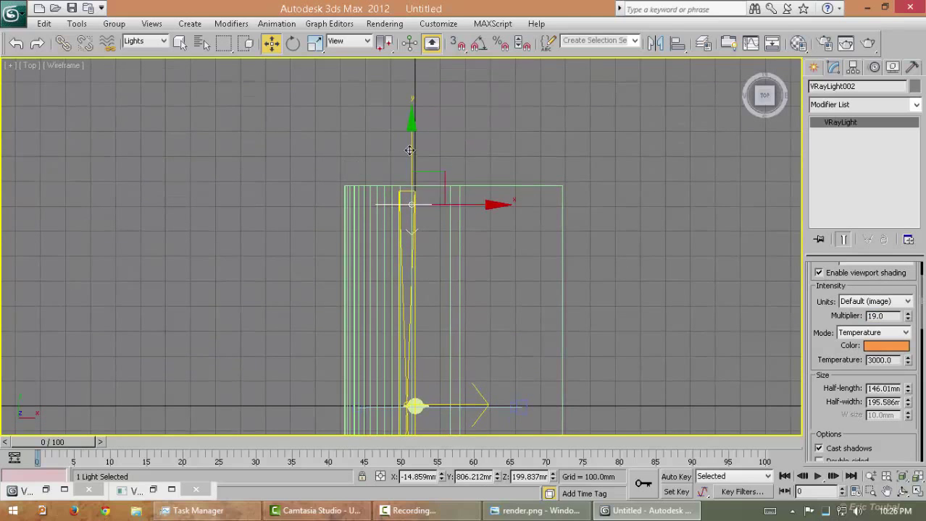
Lower the multiplier of the long overhead light, working from the maximized Front view.
click(666, 303)
key(alt+w)
click(574, 206)
key(alt+w)
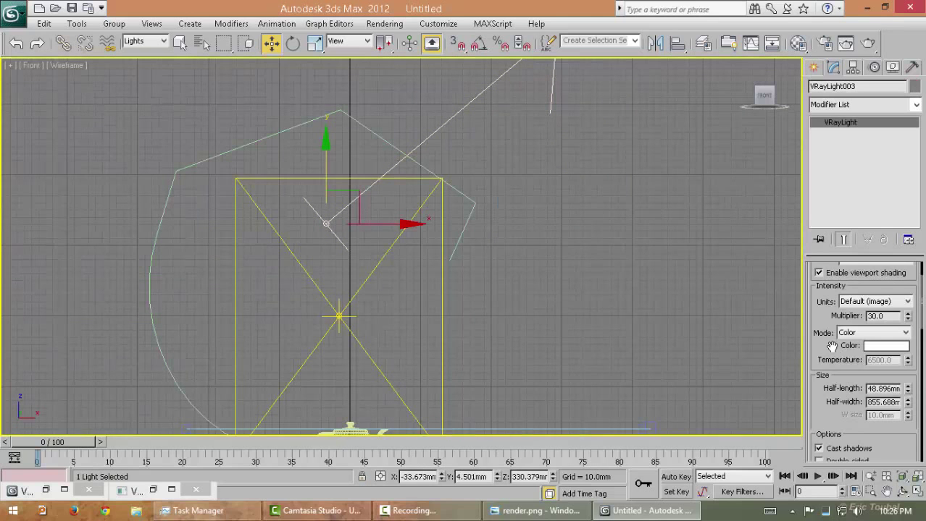
scroll(831, 346, up, 2)
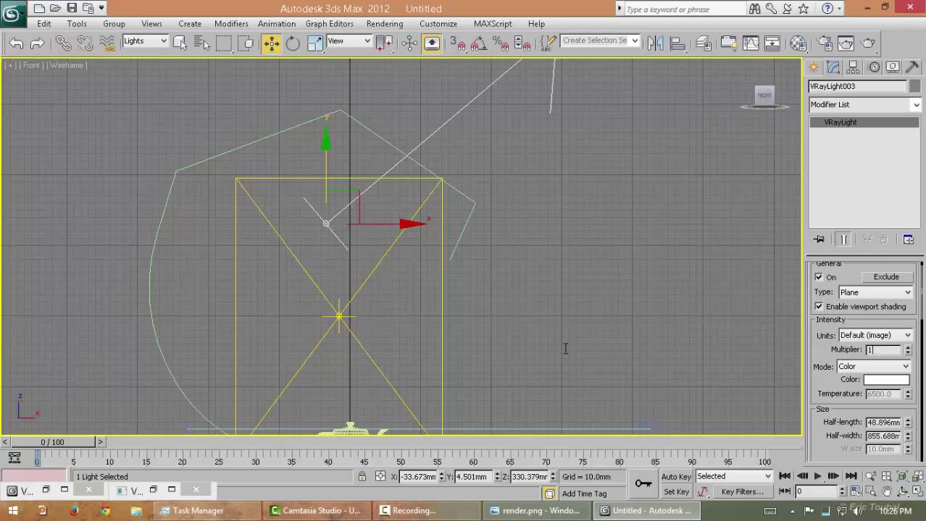
Render the camera view to check the three-light setup and minimize the rendered frame window.
key(alt+w)
click(525, 303)
key(shift+q)
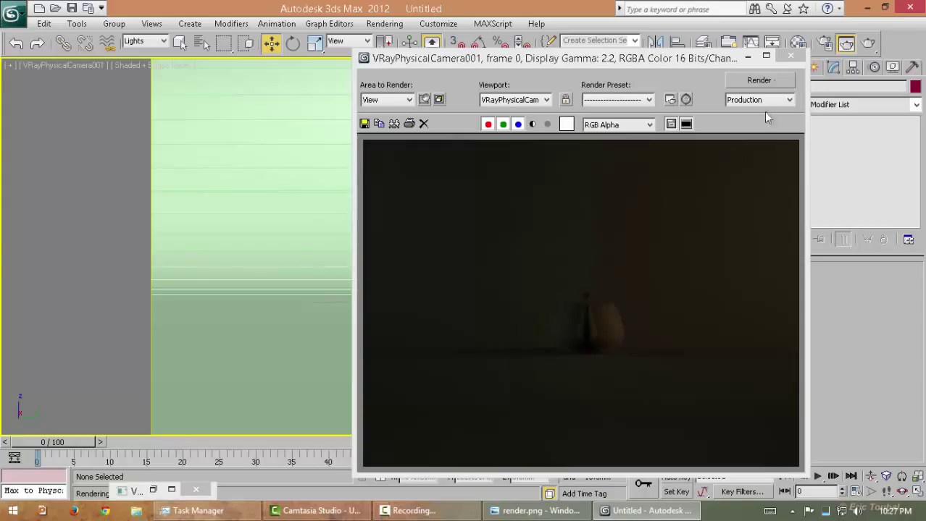
click(748, 58)
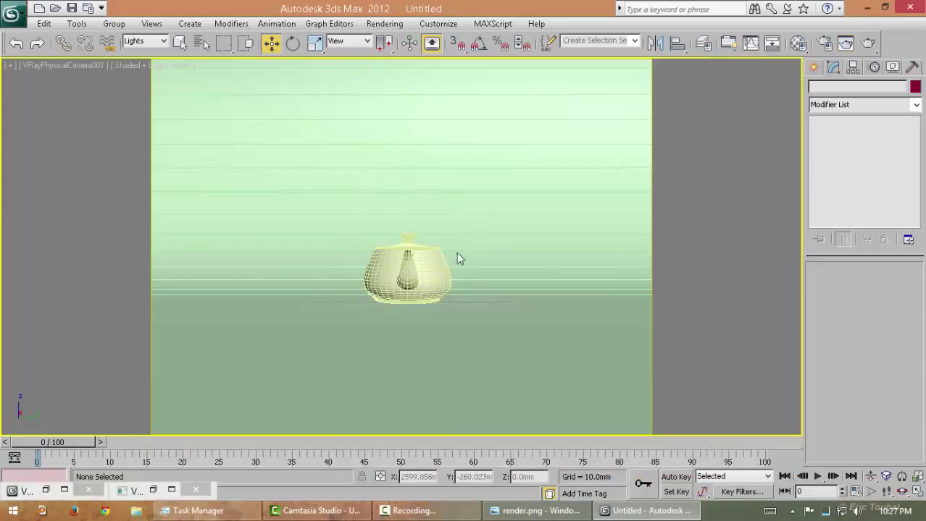
Restore the selection filter to All and rotate the teapot so the camera sees its spout and handle in profile.
click(140, 42)
click(134, 63)
click(433, 301)
key(e)
drag(456, 313, 351, 308)
key(w)
Assign the dark red Material #1 to the teapot and the teal material to the backdrop from the Material Editor.
click(373, 268)
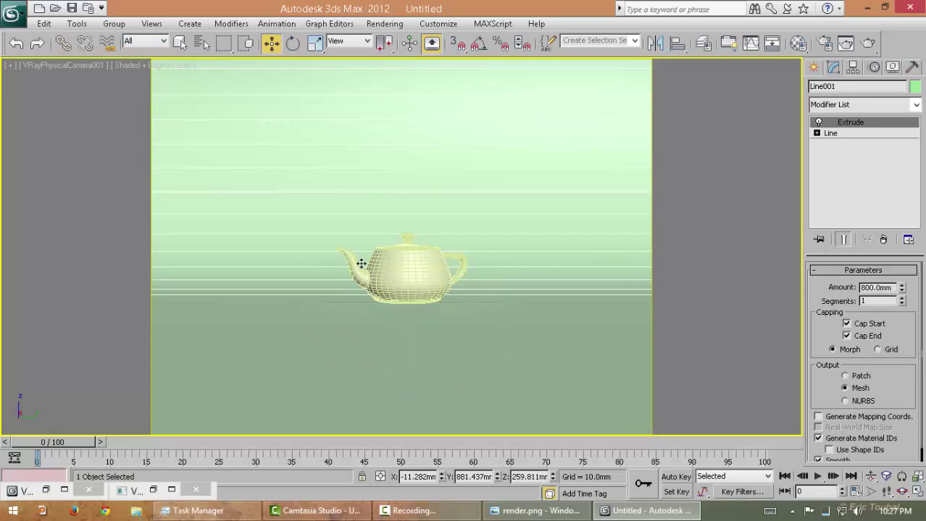
click(797, 43)
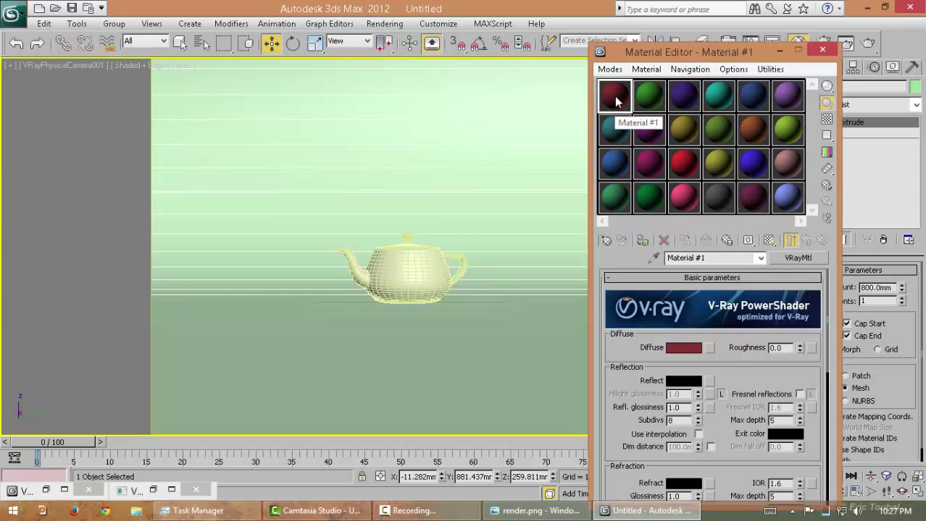
drag(616, 102, 415, 262)
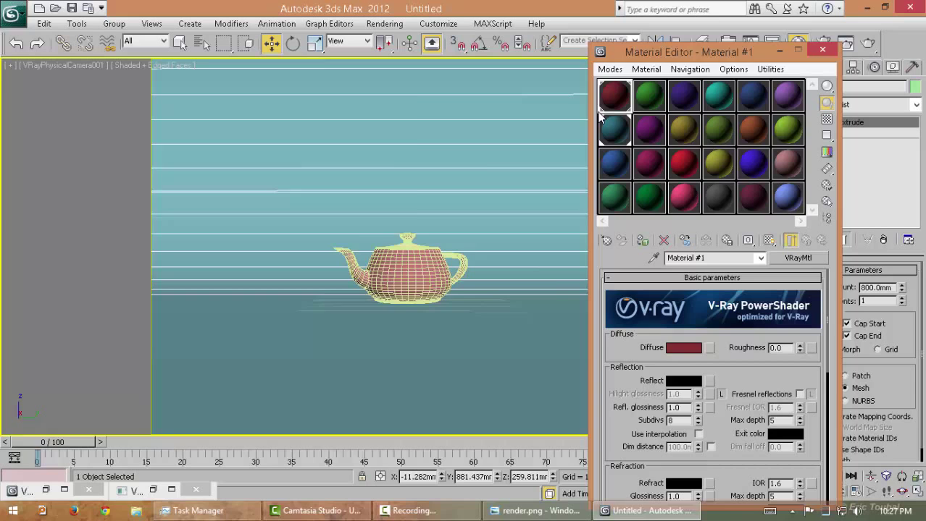
Set Material #1's diffuse color to a dark blue-violet, RGB 60, 55, 159, with the enlarged sample preview open.
double_click(616, 96)
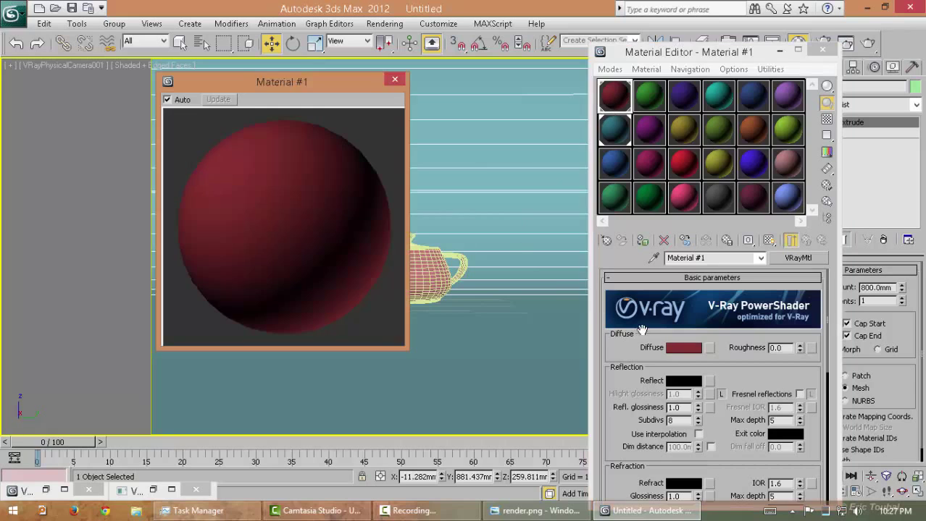
click(684, 348)
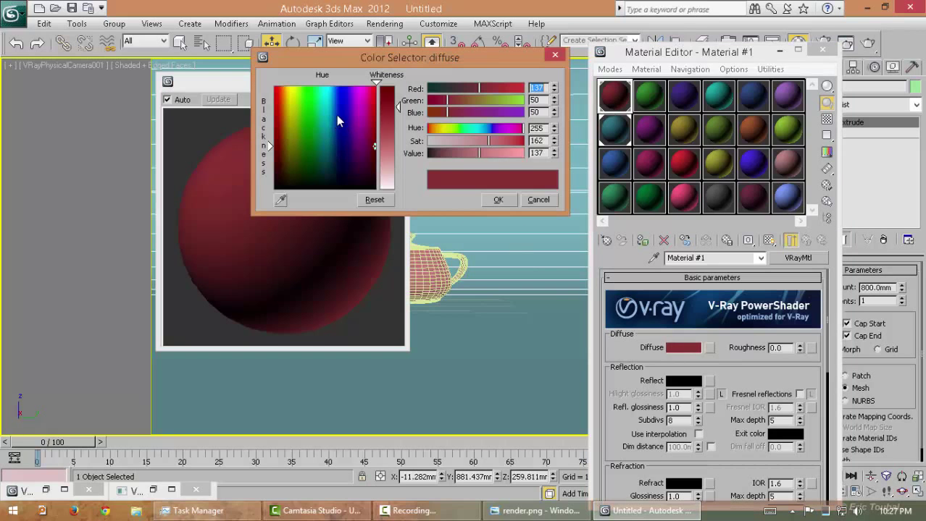
drag(338, 121, 343, 92)
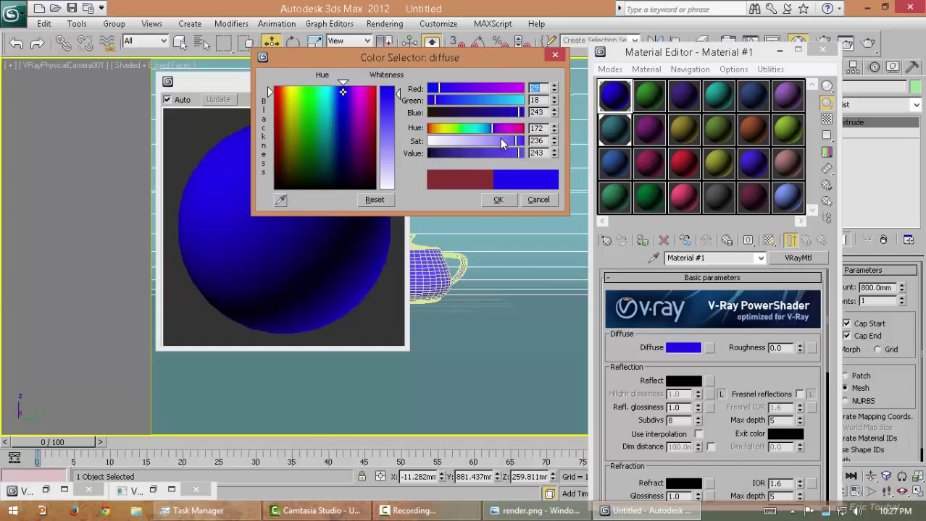
mouse_move(497, 143)
mouse_down()
mouse_move(468, 153)
mouse_move(486, 153)
mouse_up()
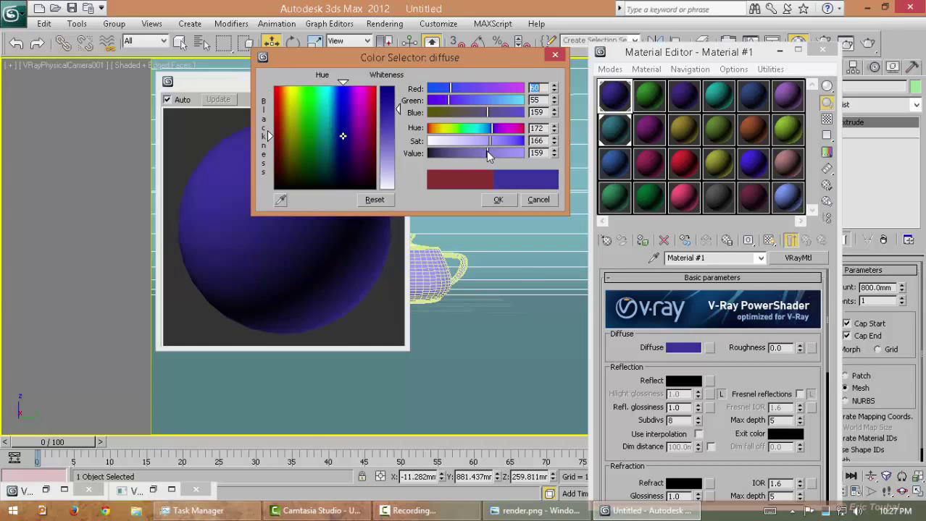
click(501, 202)
Set Material #1's reflection color to pure white and its reflection glossiness to 0.85.
scroll(626, 375, down, 1)
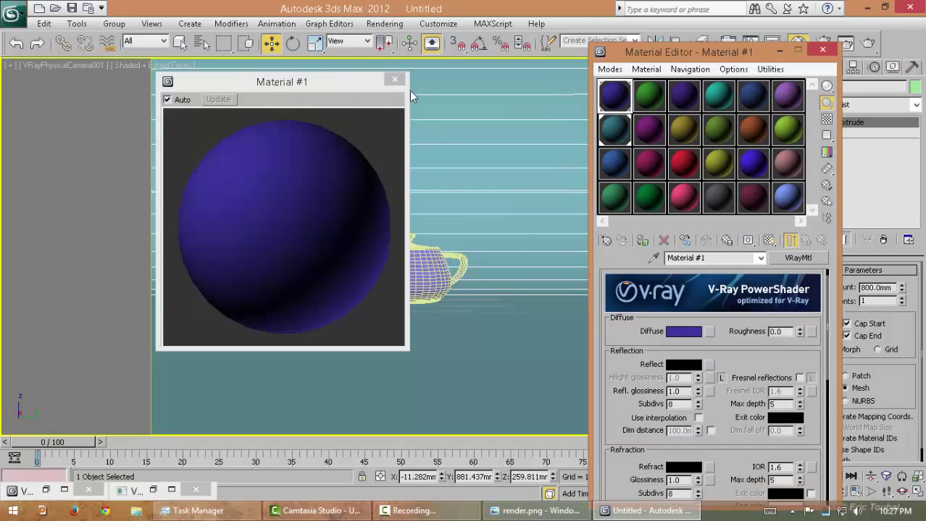
click(688, 368)
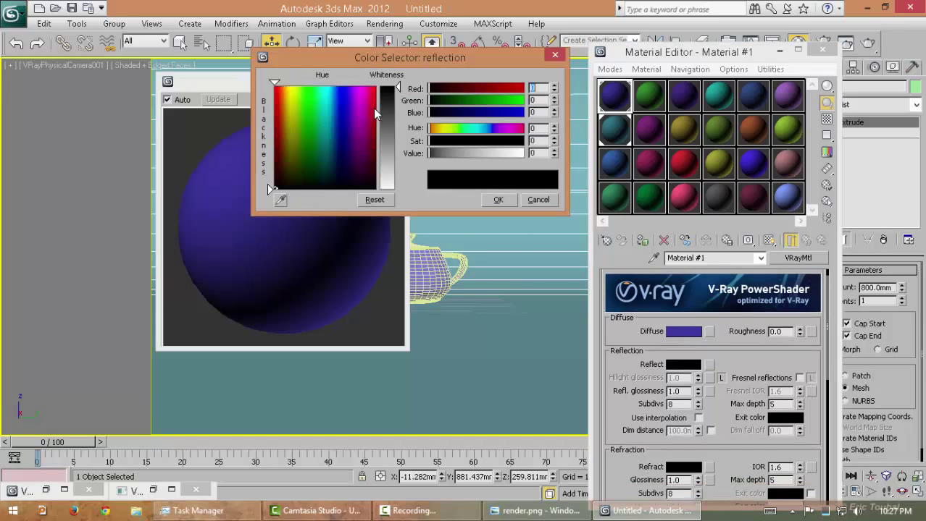
drag(396, 89, 398, 191)
click(499, 200)
scroll(620, 378, down, 1)
double_click(688, 372)
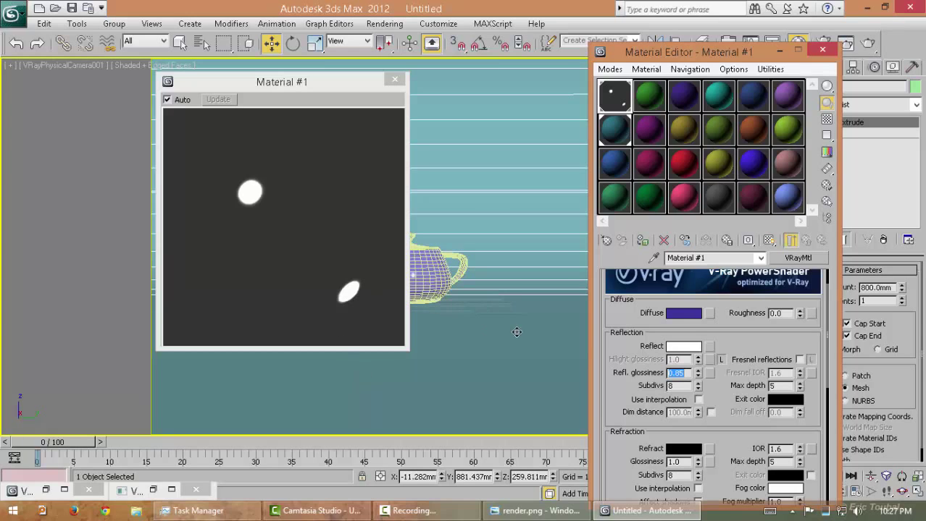
Turn on Fresnel reflections for Material #1, show a checkered sample background, and close the enlarged preview.
click(799, 360)
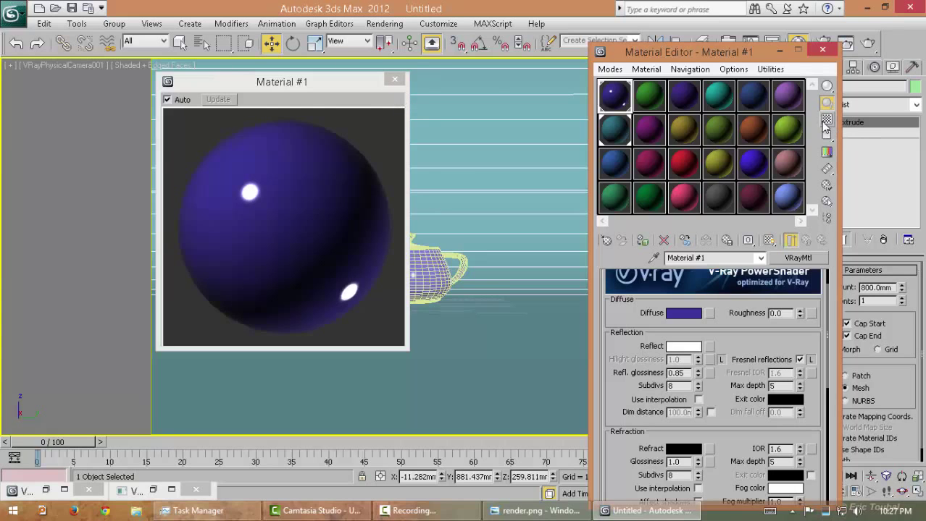
click(827, 119)
click(394, 79)
Set the diffuse color of the backdrop's Material #7 to a neutral gray with a value of 145.
double_click(620, 139)
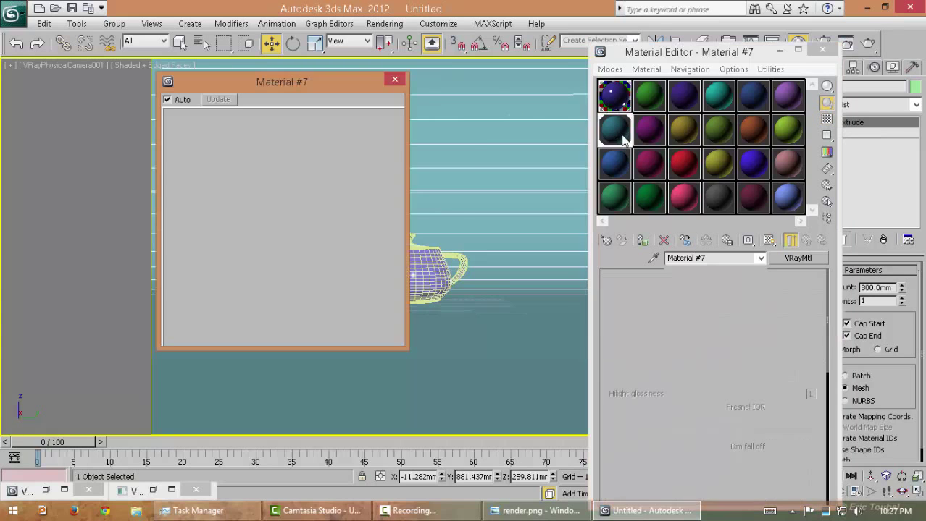
click(683, 348)
drag(345, 158, 337, 195)
click(495, 203)
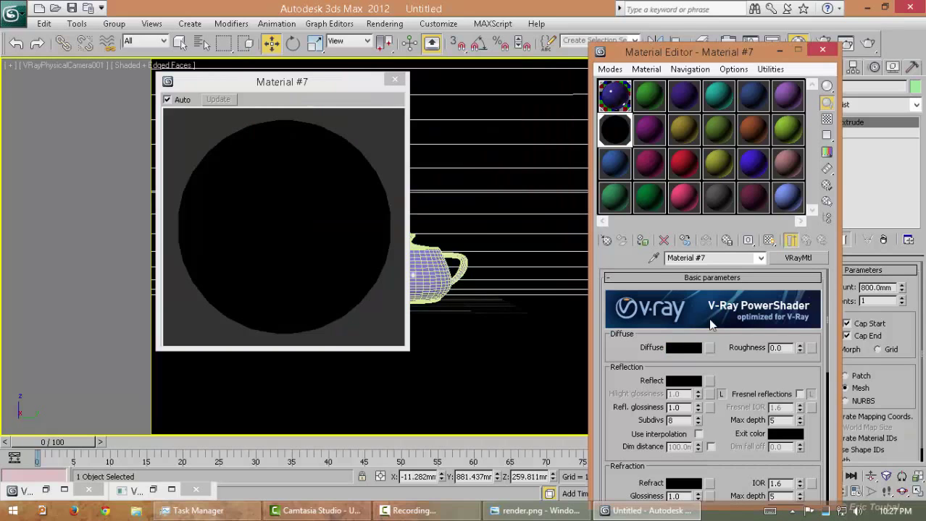
click(685, 348)
click(534, 153)
text(145)
key(Return)
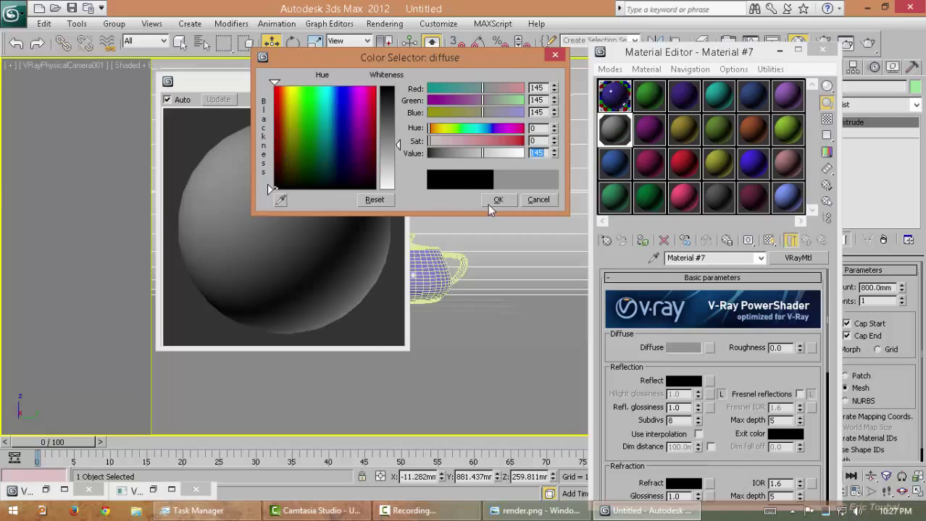
click(498, 199)
click(391, 81)
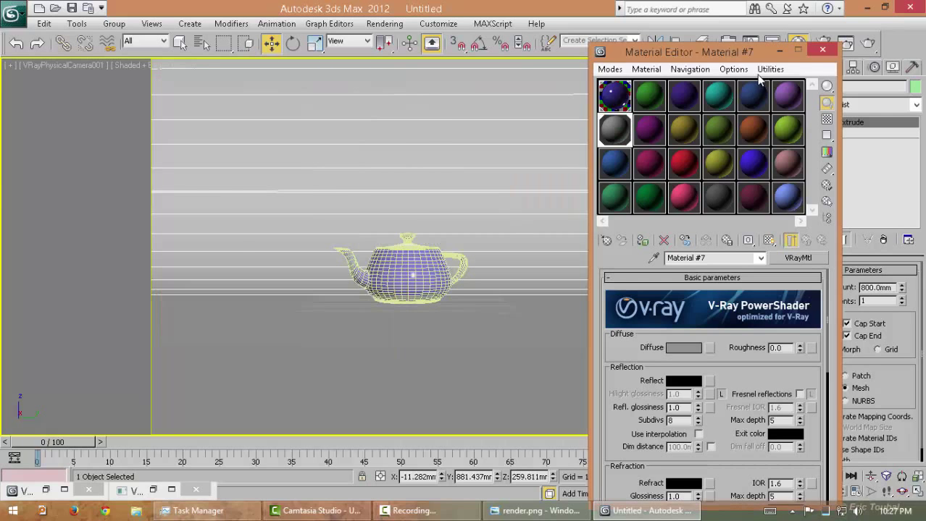
Close the Material Editor, render the camera view to check the new materials, and close the rendered frame.
click(821, 49)
key(shift+q)
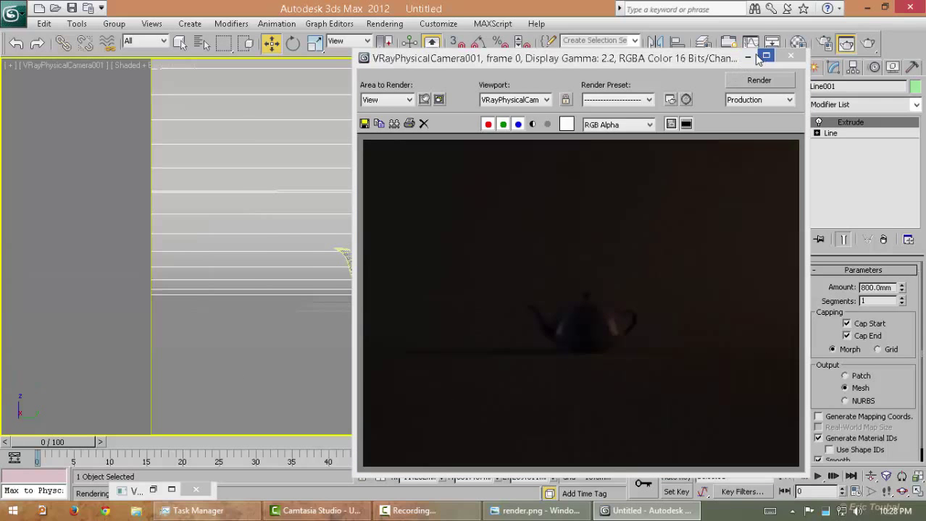
click(789, 56)
Select the VRay physical camera in the maximized Top view and set its f-number to 4.5.
key(alt+w)
right_click(239, 171)
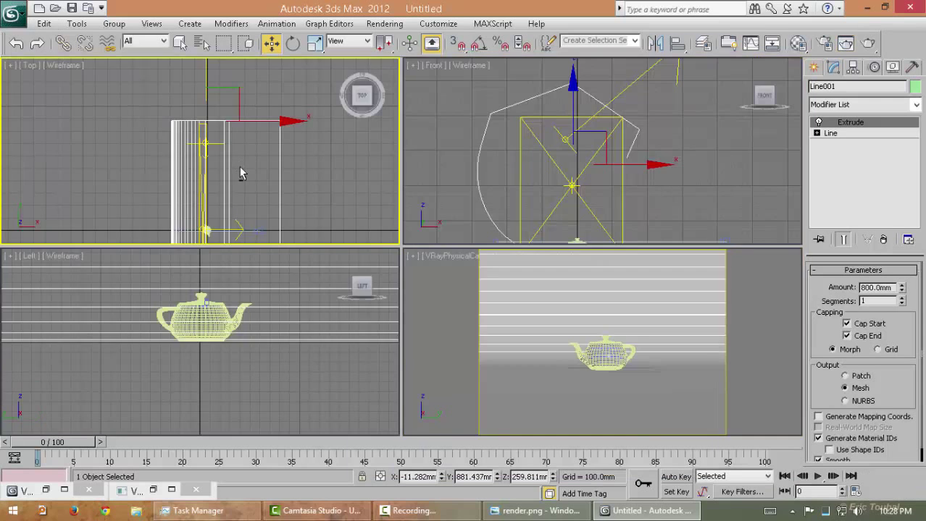
key(alt+w)
middle_drag(321, 182, 280, 81)
click(528, 319)
click(528, 319)
click(481, 304)
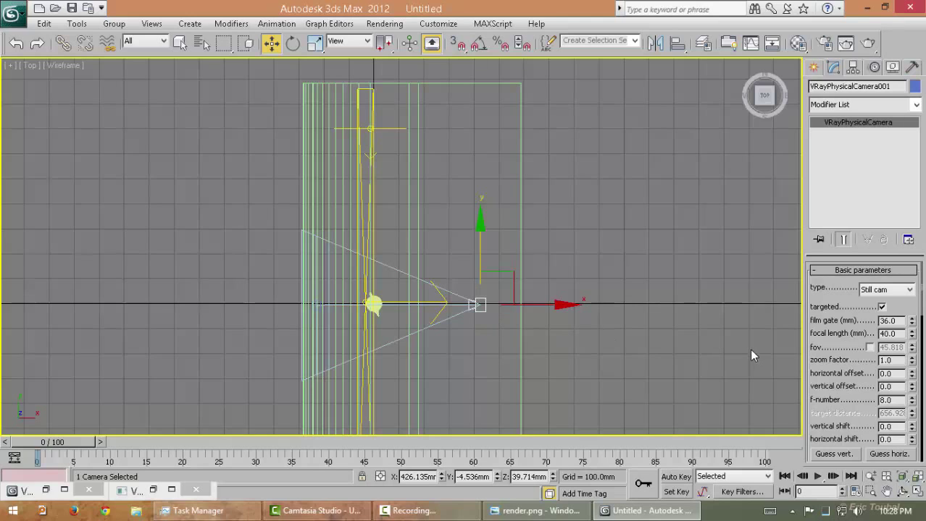
scroll(853, 364, down, 2)
double_click(890, 361)
text(4.5)
key(Return)
Set the camera's white balance to Neutral and turn off vignetting.
scroll(840, 376, down, 7)
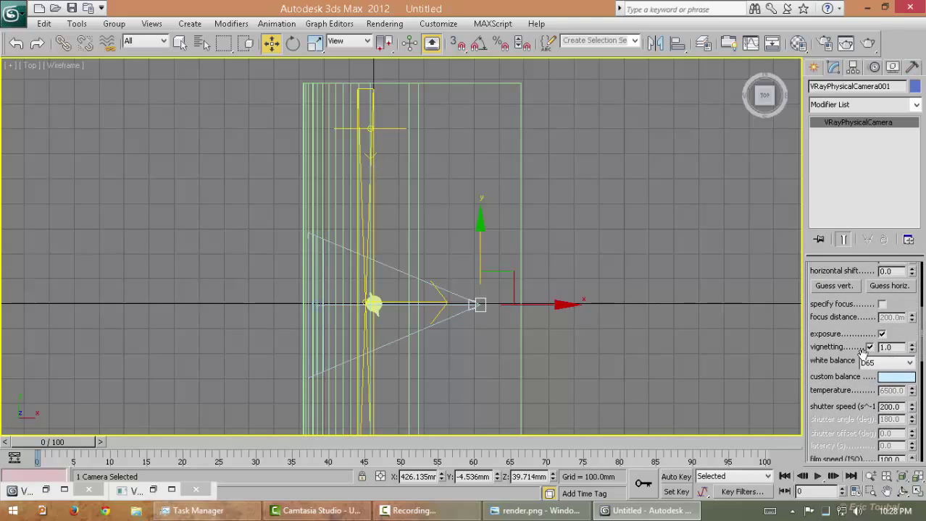
click(882, 364)
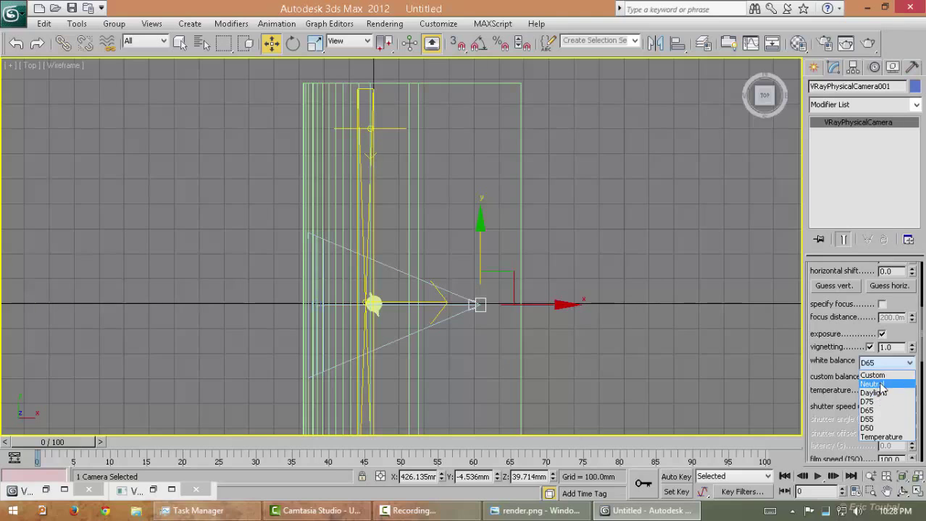
click(882, 385)
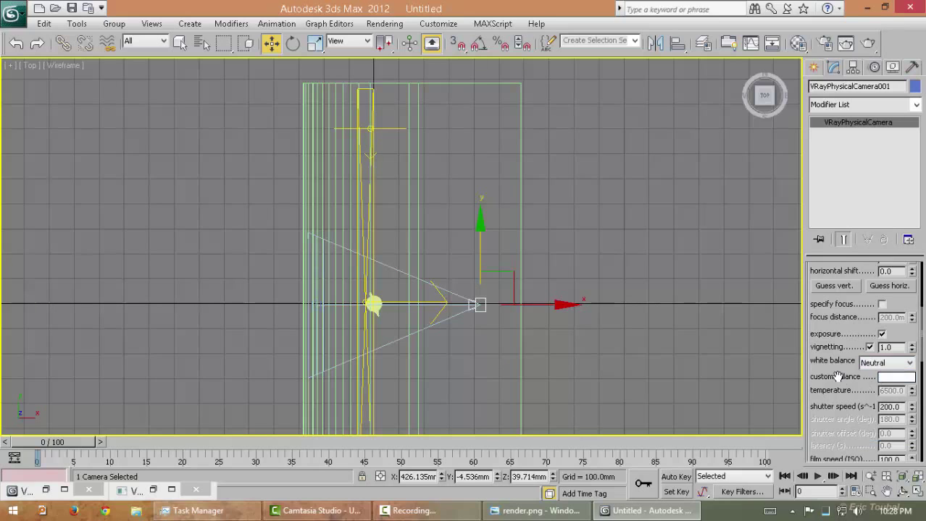
scroll(855, 376, down, 2)
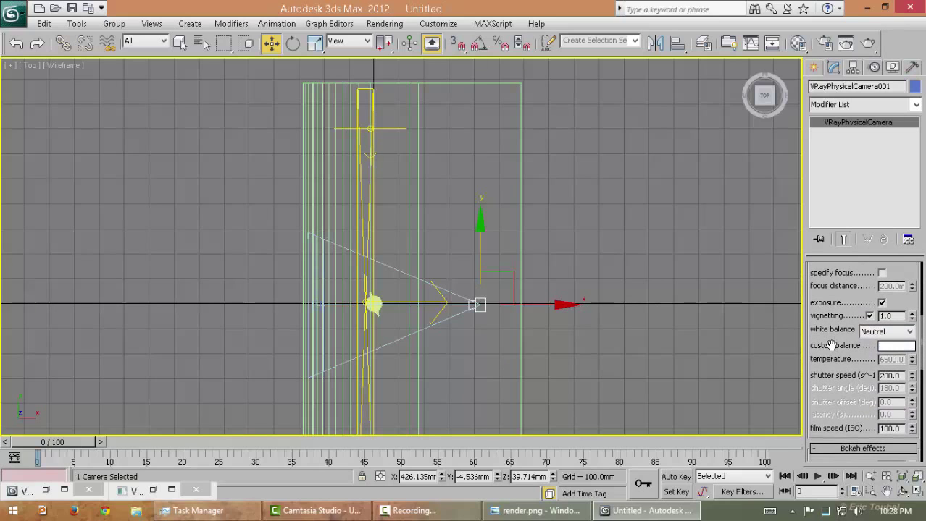
click(870, 317)
Set the physical camera's shutter speed to 20.
scroll(880, 354, down, 2)
double_click(897, 344)
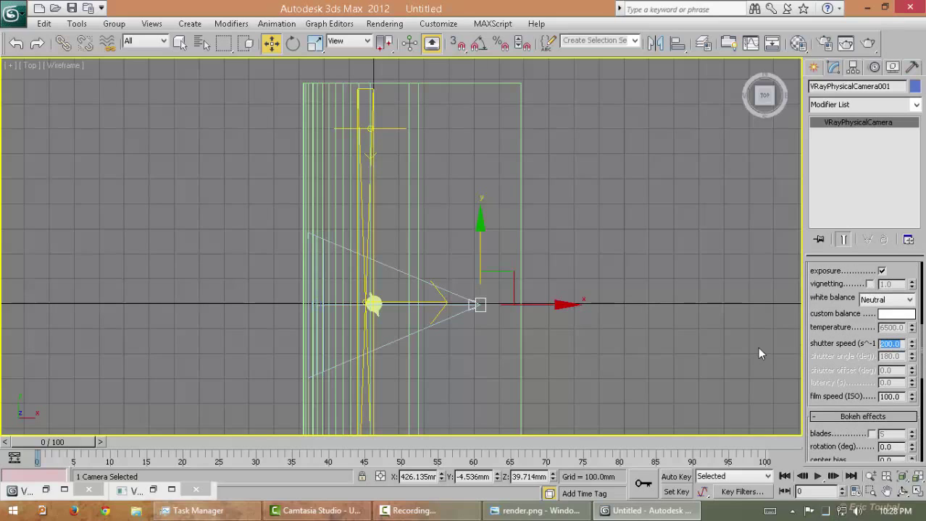
text(20)
key(Return)
Return to the maximized camera view, render it to check the new exposure, and minimize the rendered frame window.
click(715, 299)
key(alt+w)
click(712, 298)
key(alt+w)
key(shift+q)
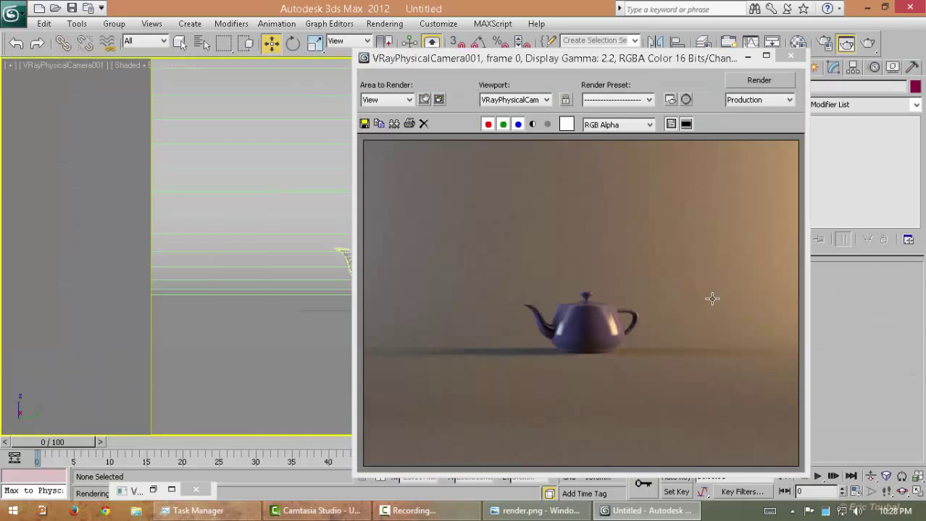
click(748, 58)
key(t)
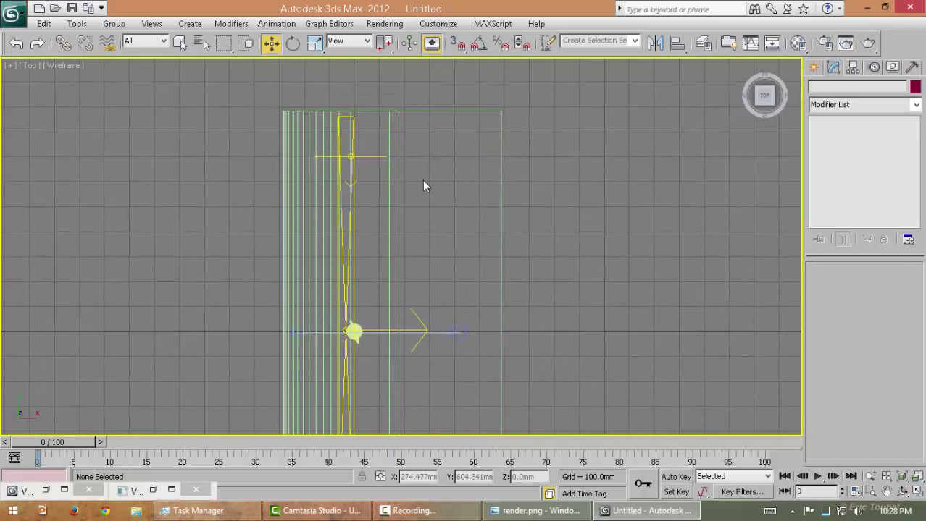
key(alt+w)
key(alt+w)
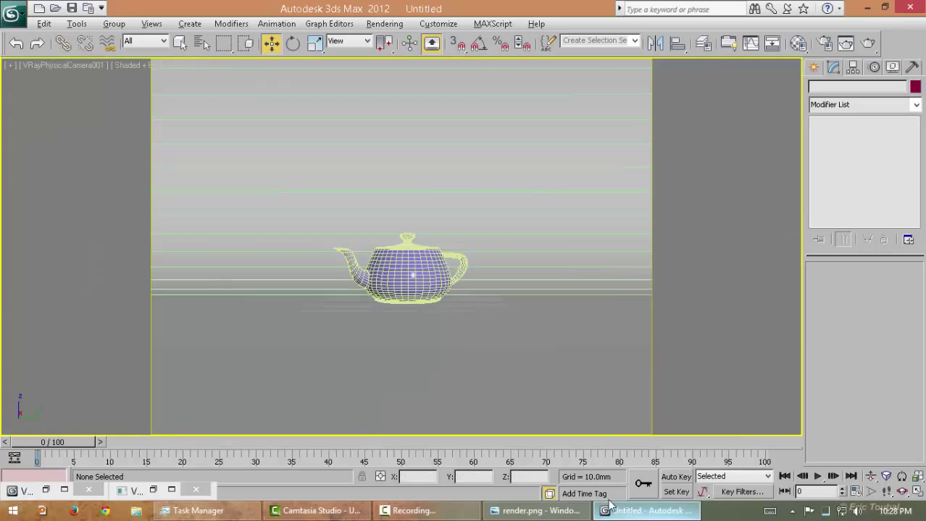
right_click(493, 233)
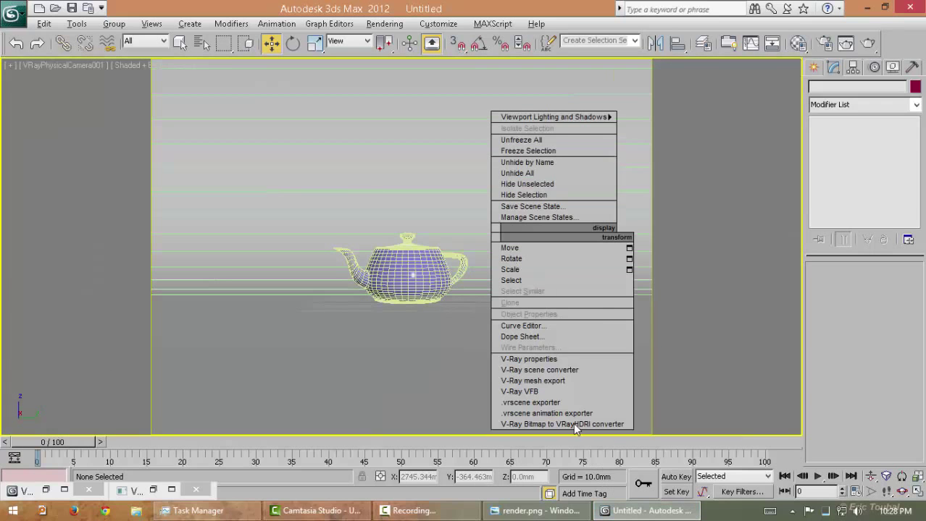
Render the camera view again and reposition the rendered frame window to inspect the teapot and backdrop.
click(846, 43)
drag(568, 59, 514, 44)
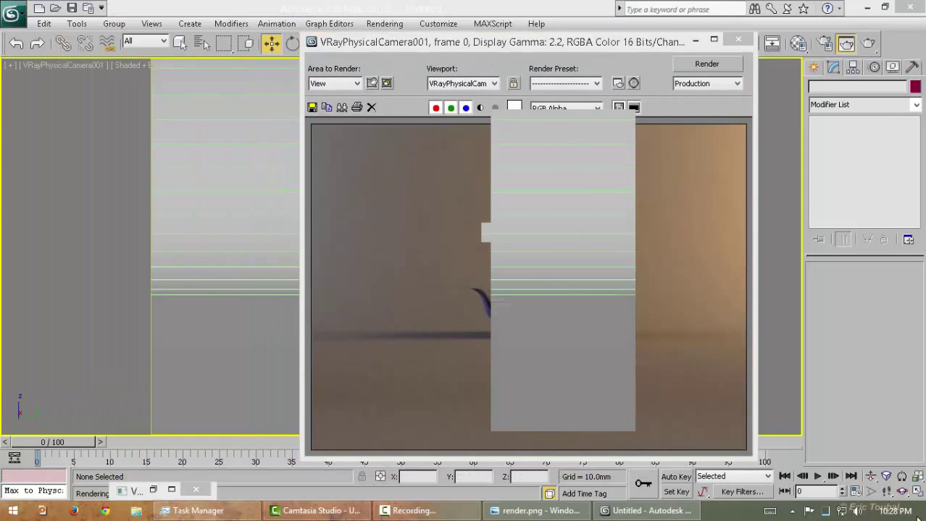
click(922, 515)
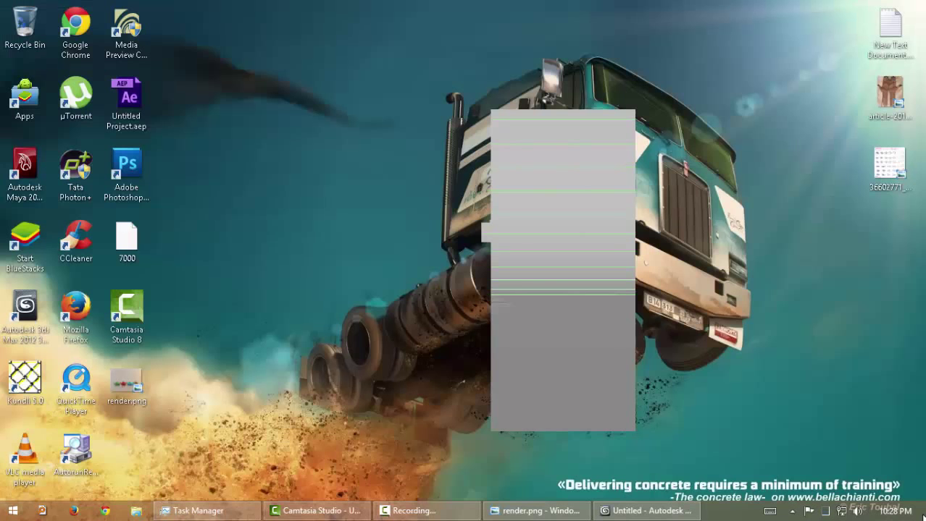
key(super)
key(super)
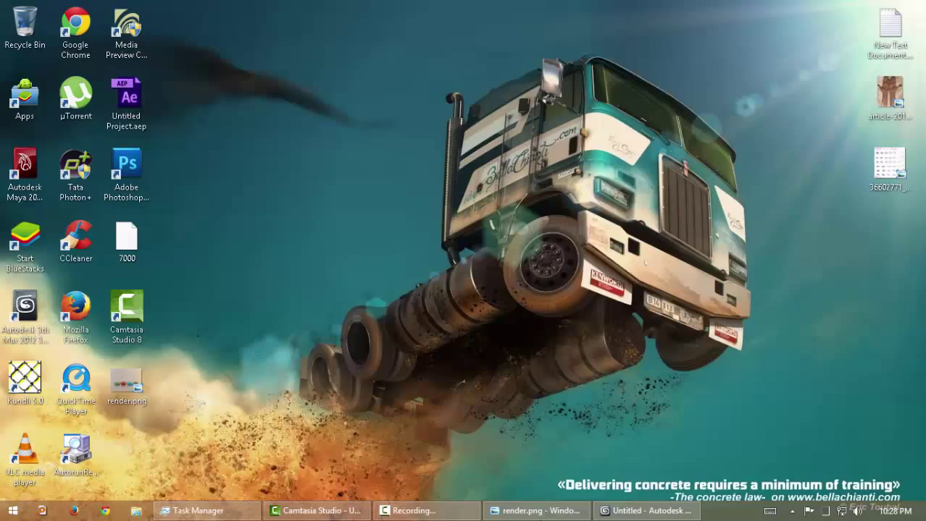
click(922, 516)
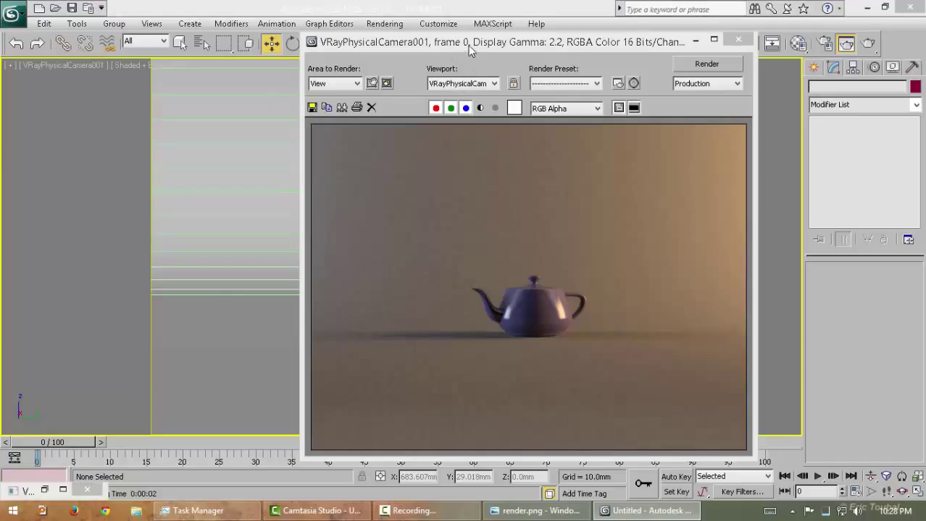
drag(417, 42, 431, 89)
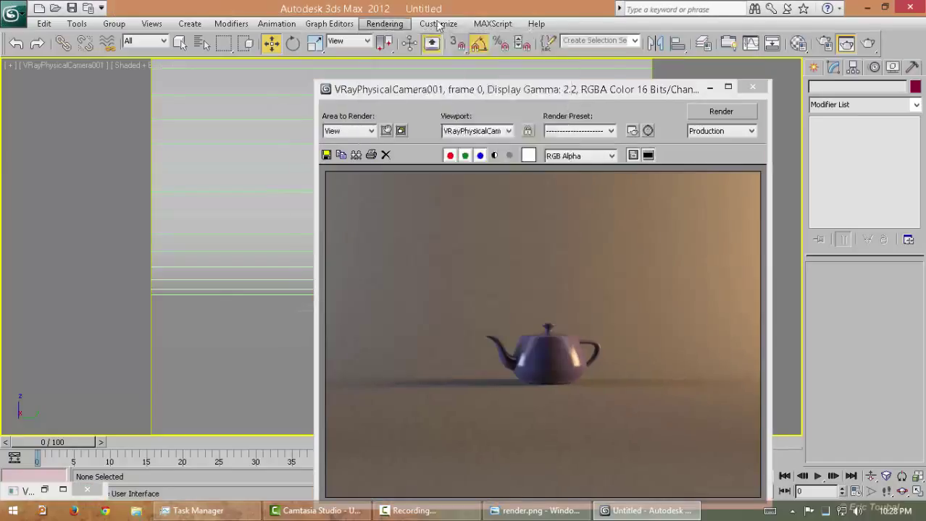
Open the program preferences to review the settings and close the dialog.
click(437, 24)
click(443, 236)
click(435, 108)
click(570, 420)
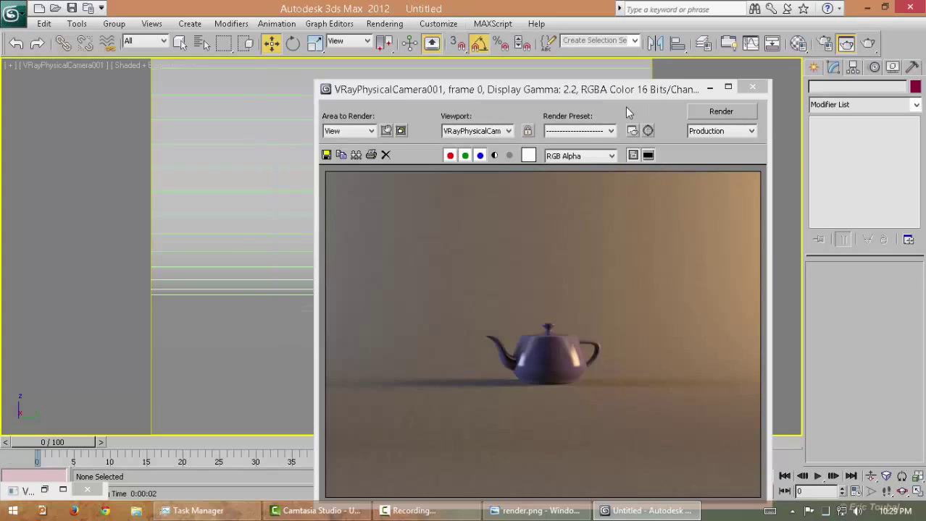
Close the rendered frame window and enable the built-in V-Ray frame buffer in Render Setup.
drag(467, 85, 312, 56)
click(824, 45)
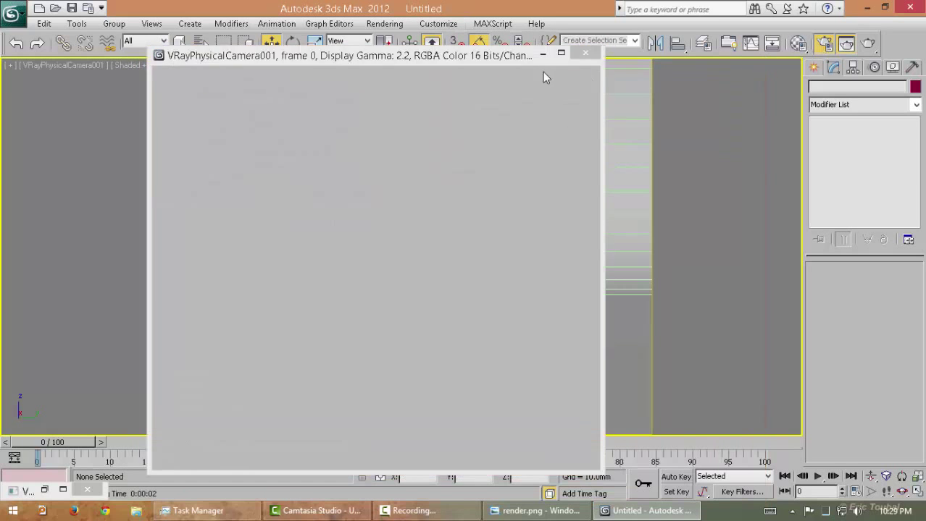
drag(459, 51, 430, 55)
click(556, 58)
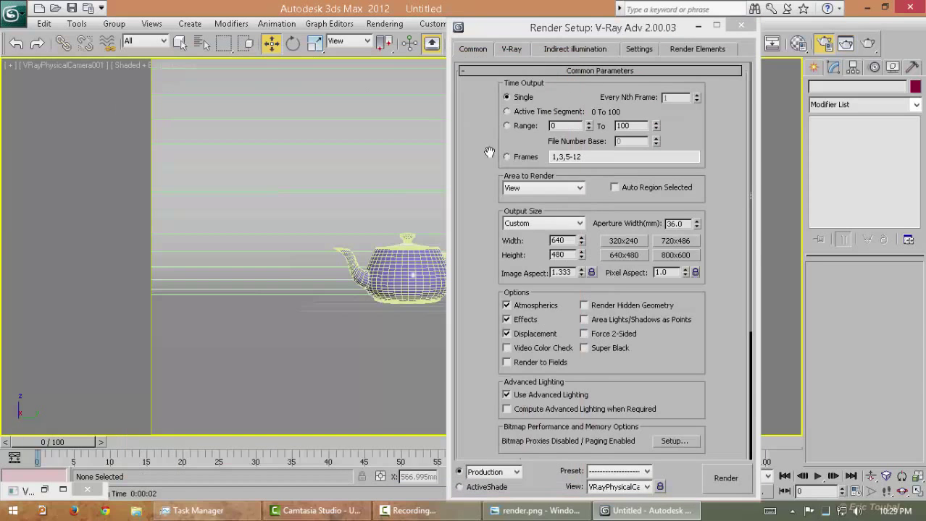
scroll(471, 89, down, 5)
scroll(471, 89, up, 4)
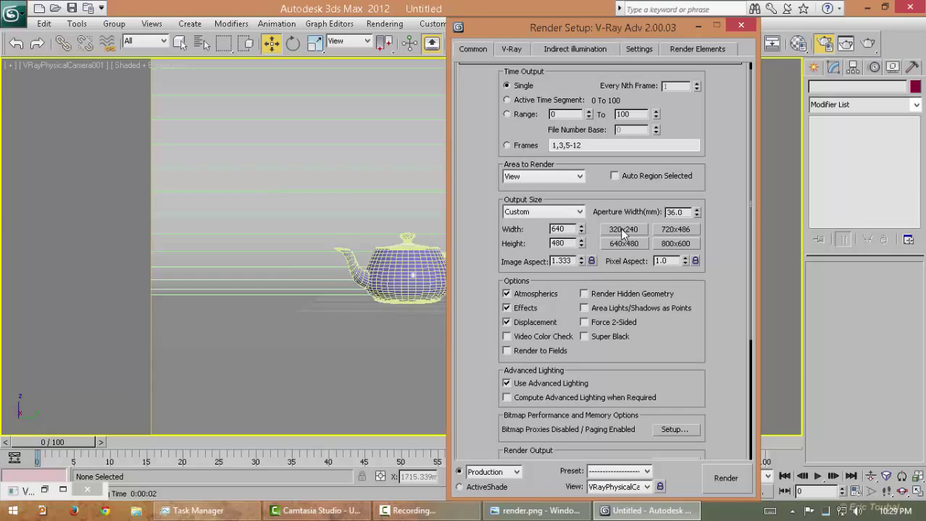
click(510, 49)
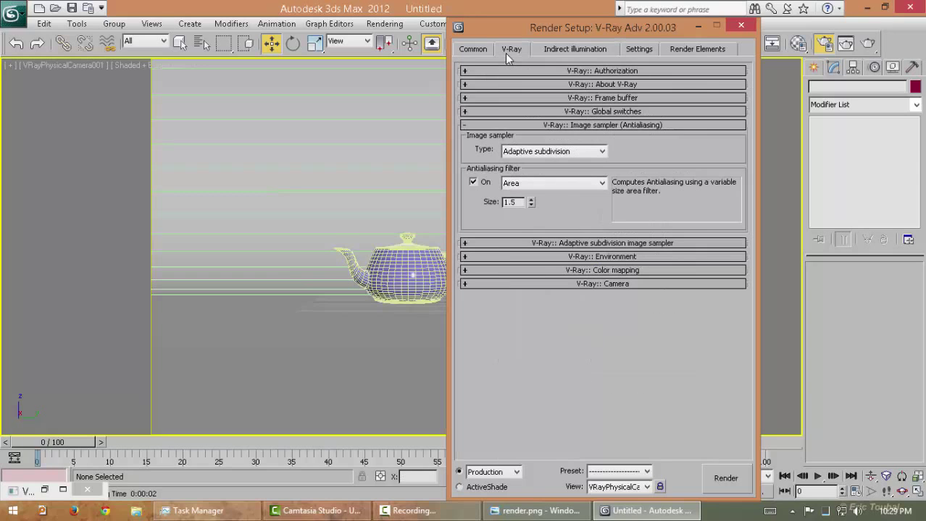
click(523, 100)
click(501, 115)
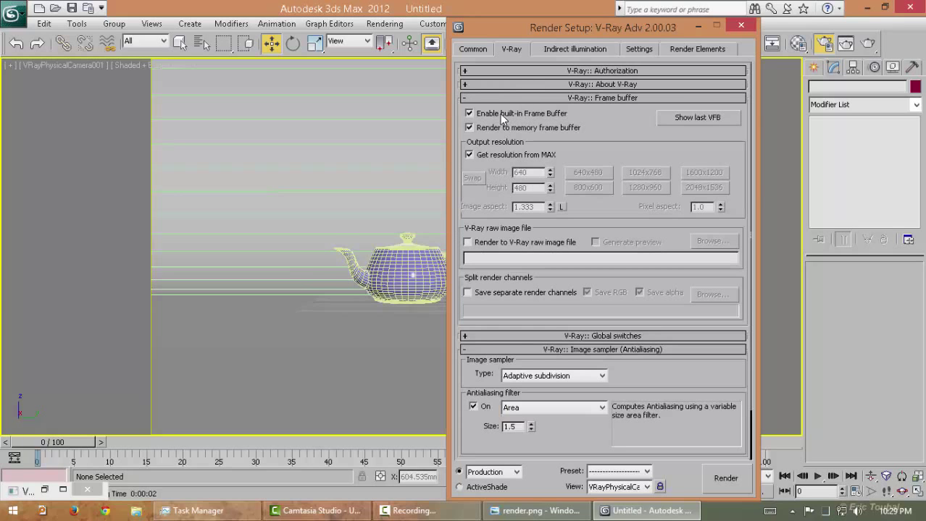
Show the last V-Ray frame buffer and arrange it side by side with the Render Setup window.
click(687, 116)
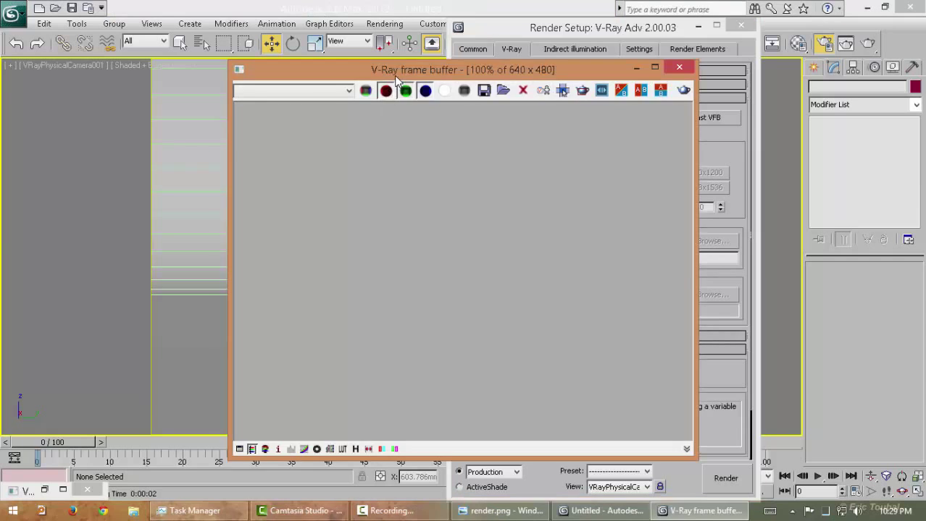
drag(396, 76, 194, 72)
click(479, 28)
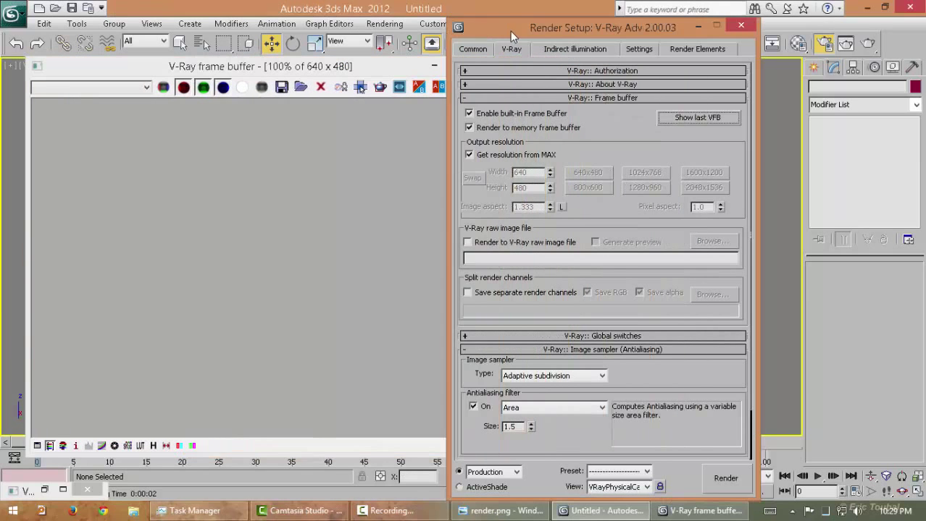
drag(510, 31, 483, 28)
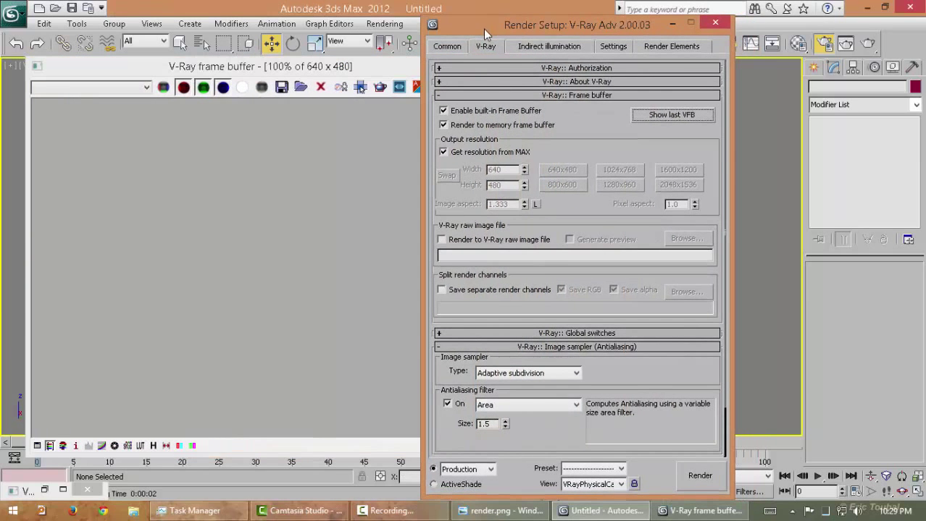
Change the default lights option in the V-Ray global switches and collapse that section.
click(456, 95)
click(458, 109)
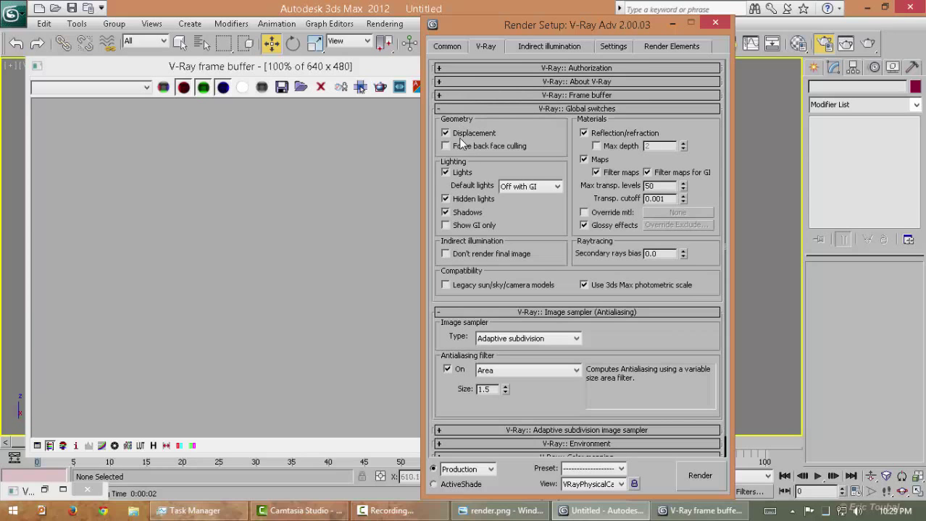
click(529, 187)
click(521, 197)
click(488, 110)
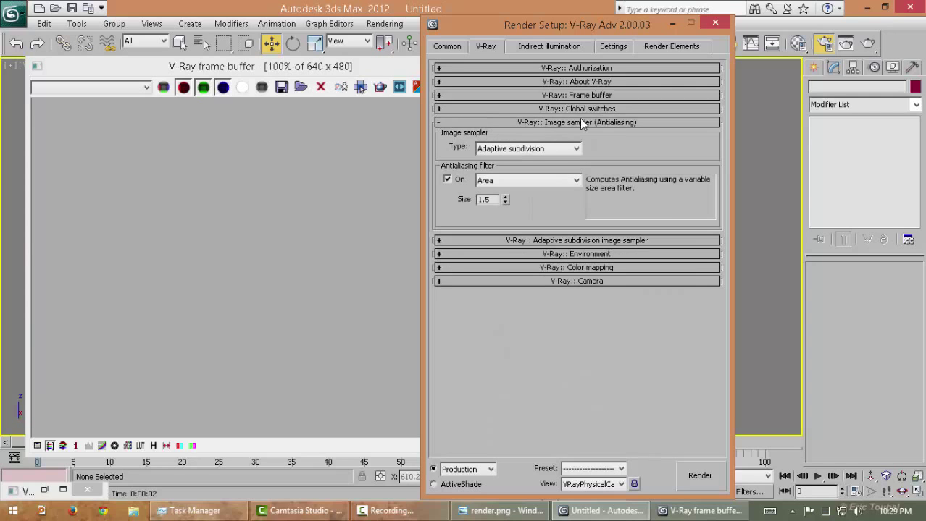
Set the V-Ray image sampler type to Adaptive DMC and collapse its section.
click(551, 150)
click(511, 171)
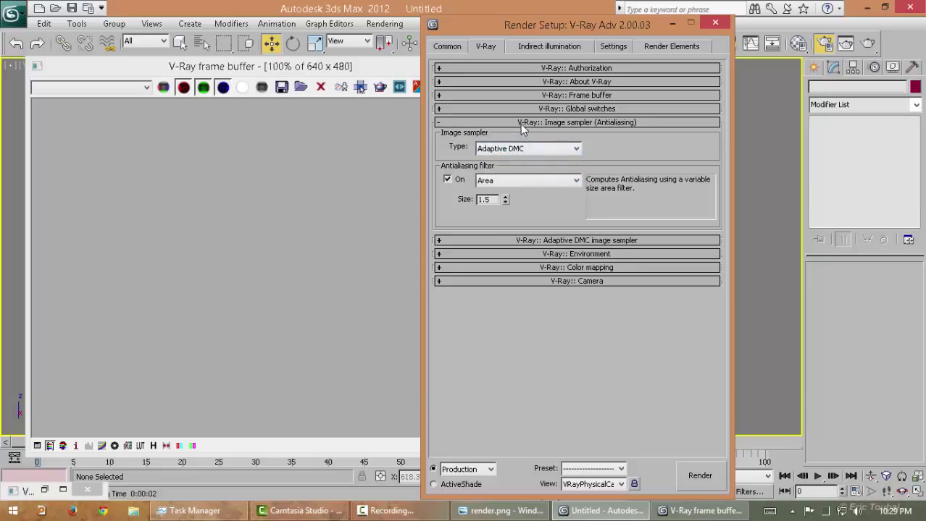
click(521, 125)
Set V-Ray color mapping to Exponential with sub-pixel mapping enabled and a gamma of 2.2.
click(521, 148)
click(521, 148)
click(519, 163)
click(516, 179)
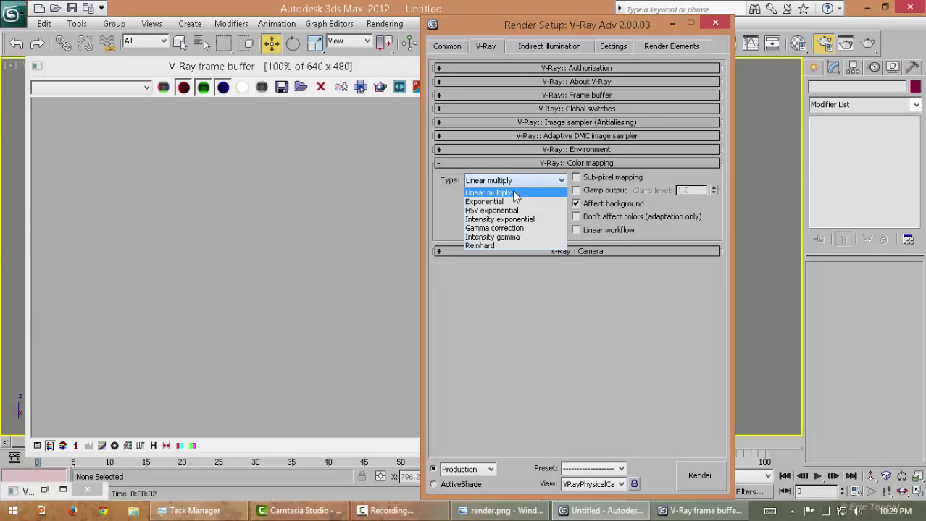
click(513, 200)
double_click(532, 230)
text(2.2)
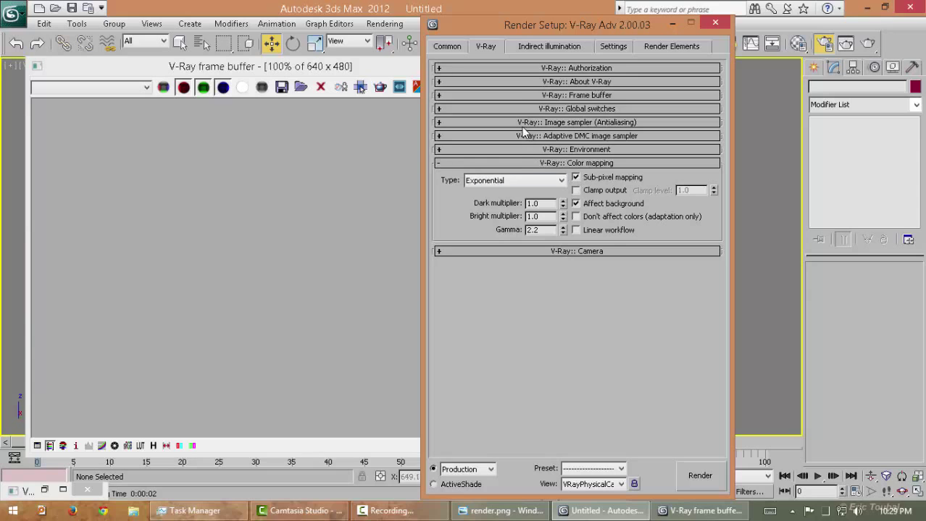
Turn on indirect illumination and set the secondary bounces GI engine to Light cache.
click(519, 47)
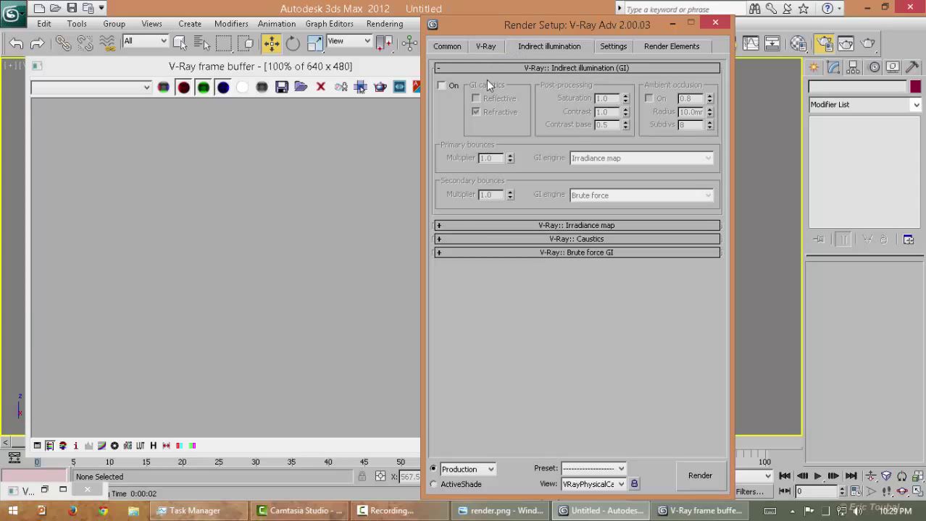
click(441, 85)
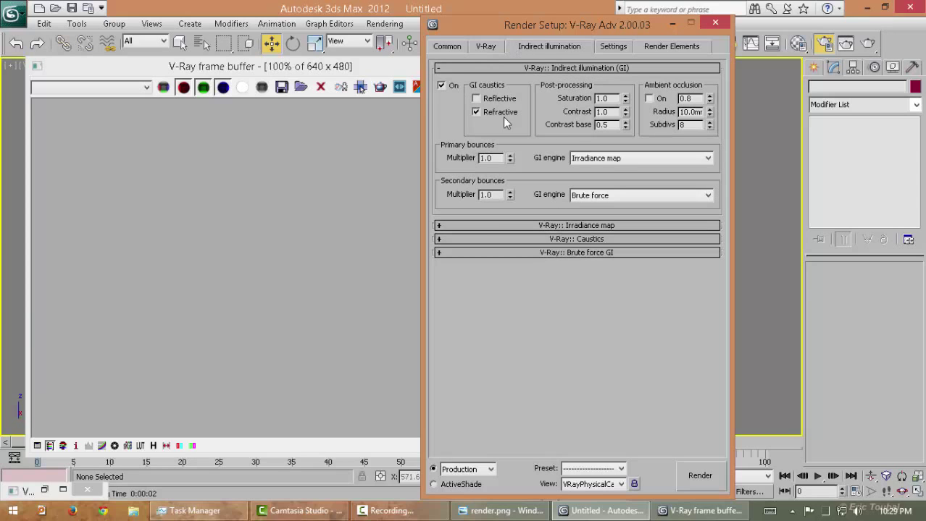
click(610, 195)
click(572, 234)
Set the irradiance map preset to Medium, check its options, and collapse the section.
click(569, 225)
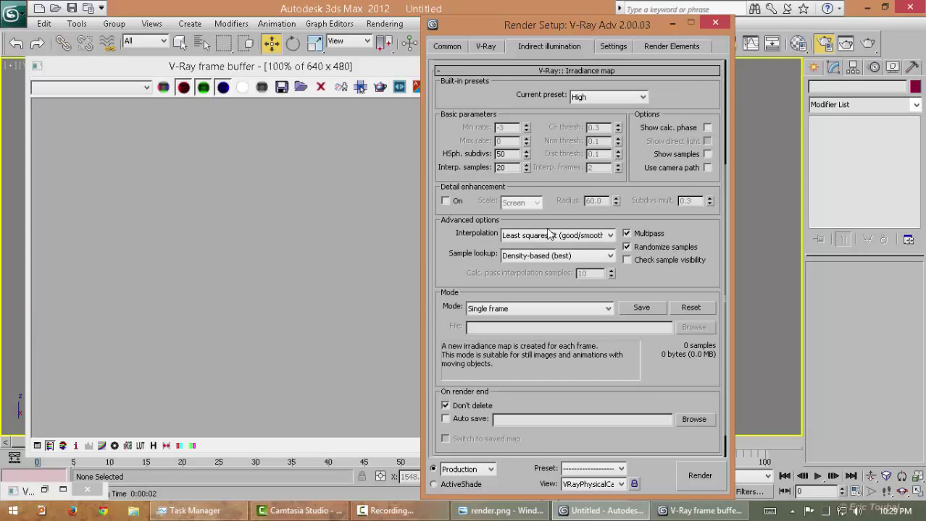
click(607, 97)
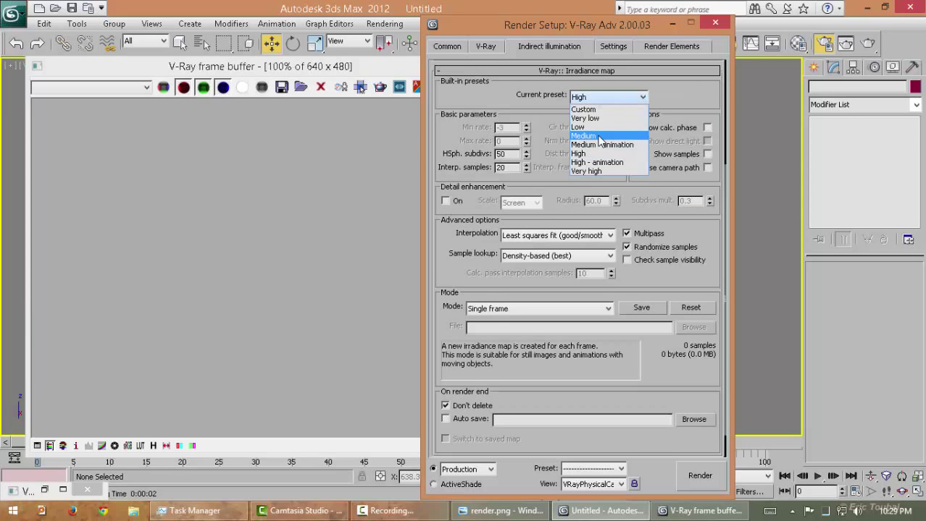
click(598, 136)
click(534, 85)
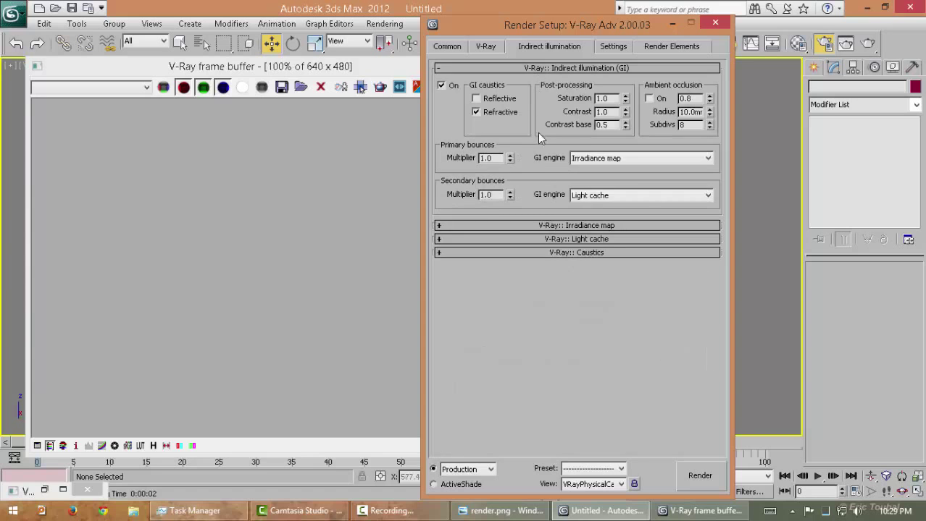
click(572, 224)
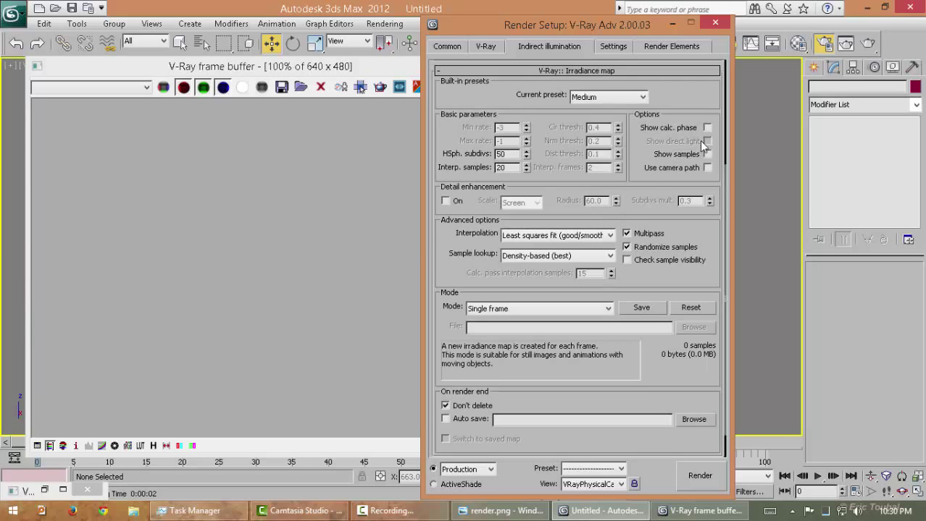
click(543, 84)
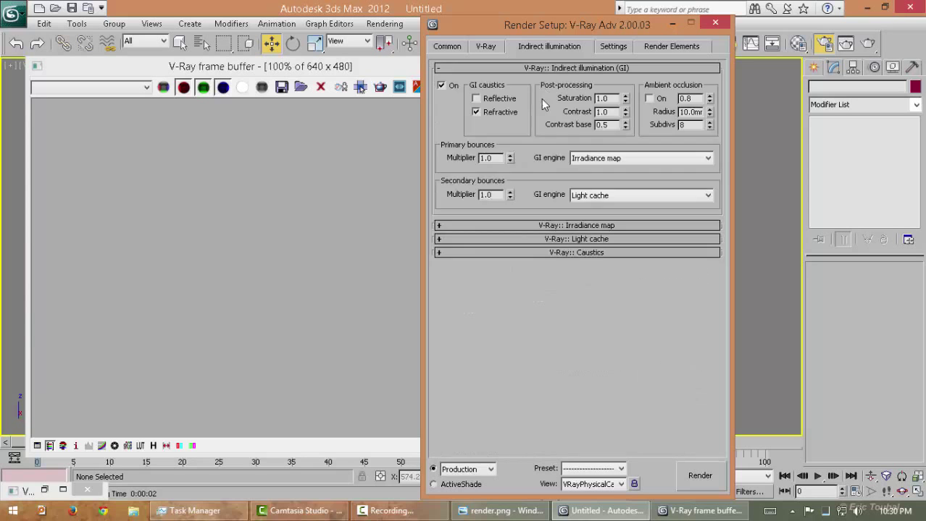
Set the light cache to 300 subdivs and 4 passes, with the calculation phase shown.
click(540, 239)
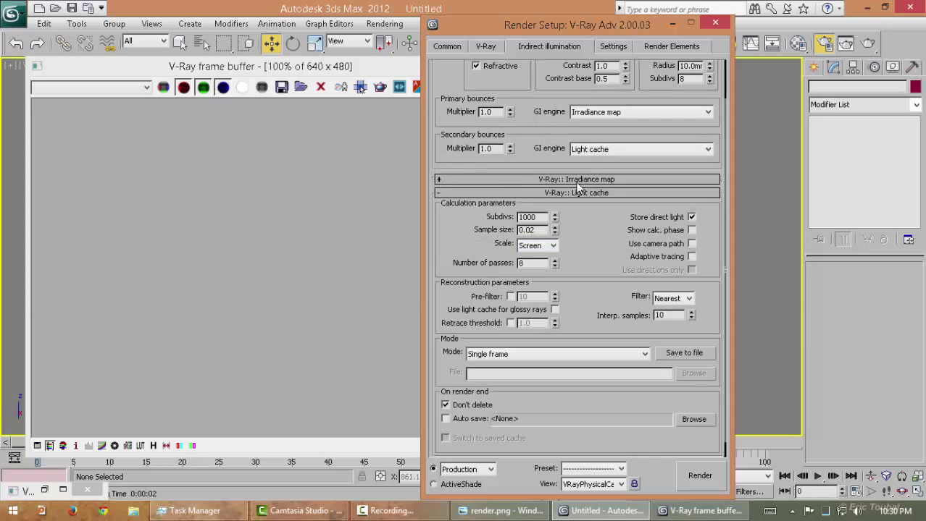
double_click(528, 217)
text(30)
double_click(532, 263)
click(692, 230)
scroll(597, 154, down, 1)
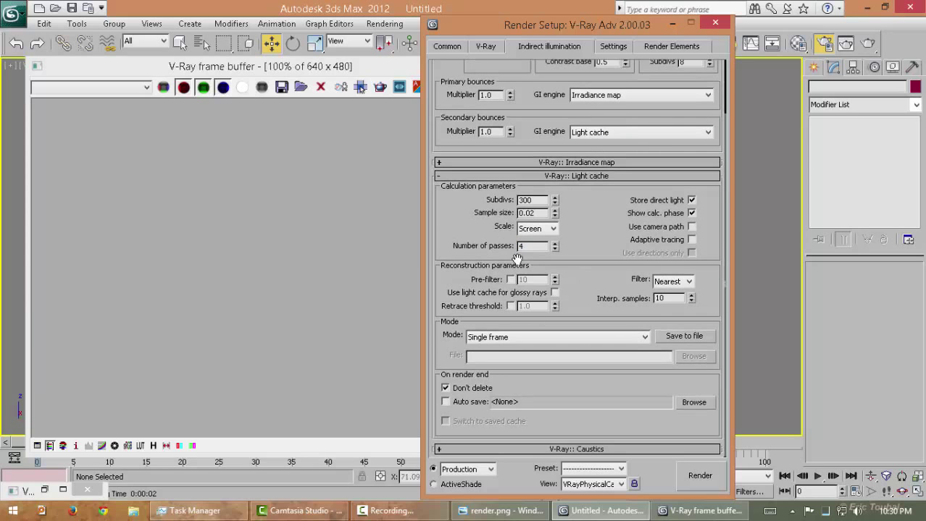
click(466, 177)
Set the V-Ray system's dynamic memory limit to 3000 MB and its default geometry to Static.
click(613, 46)
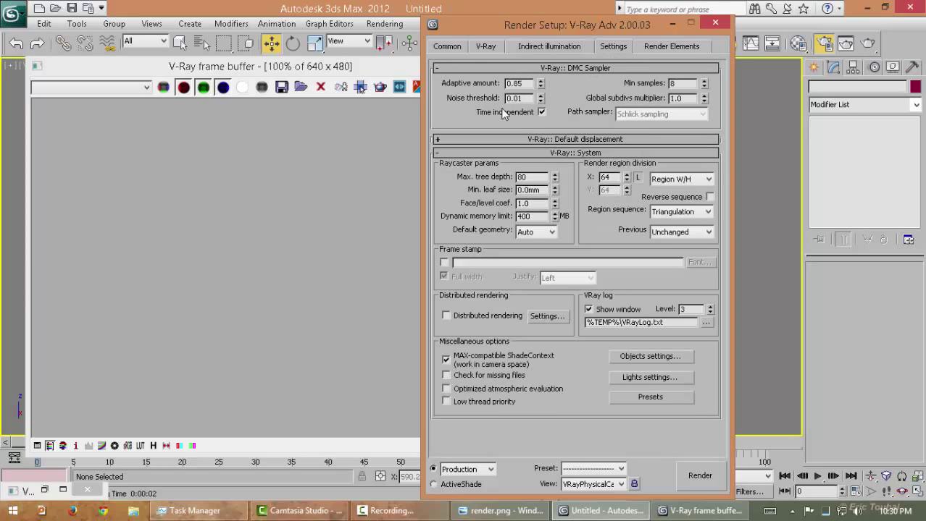
click(472, 138)
click(471, 138)
drag(537, 216, 192, 204)
click(541, 232)
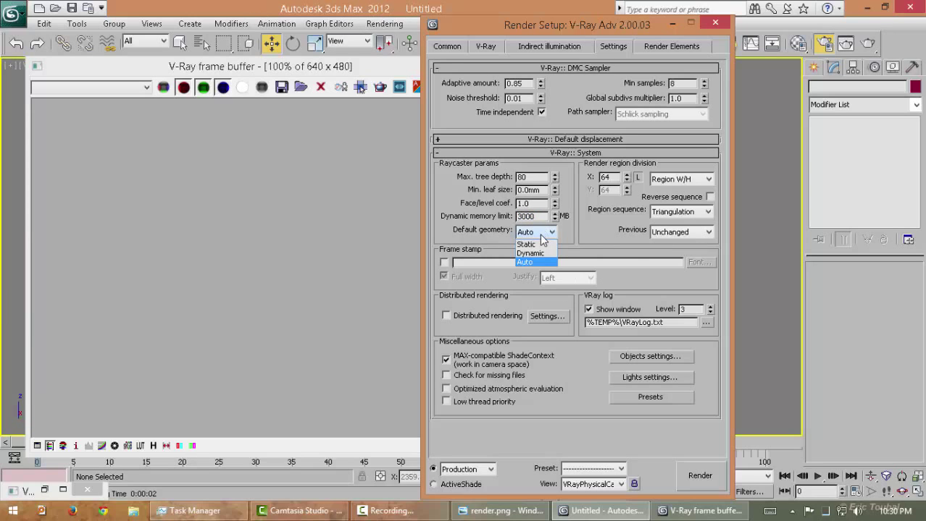
click(526, 245)
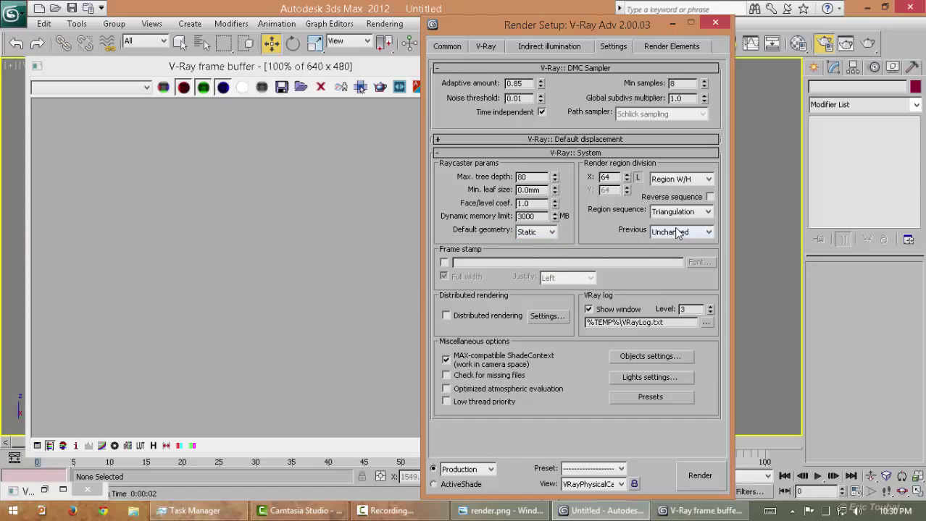
Set the render region size to 16 and the region sequence to Checker.
double_click(606, 177)
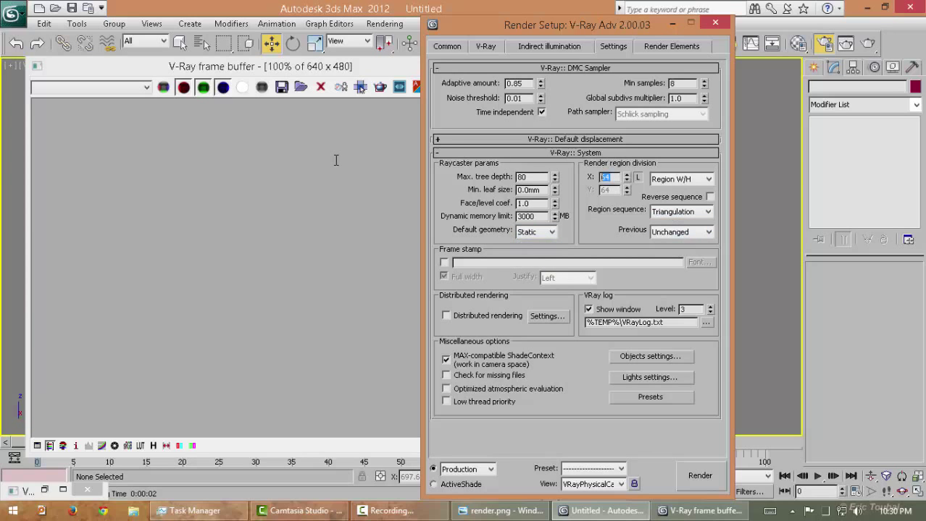
click(655, 211)
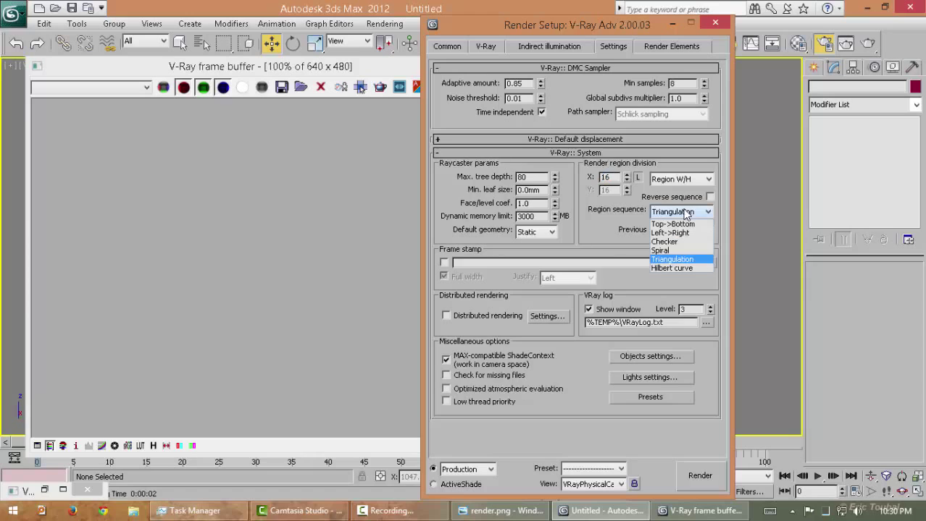
click(665, 241)
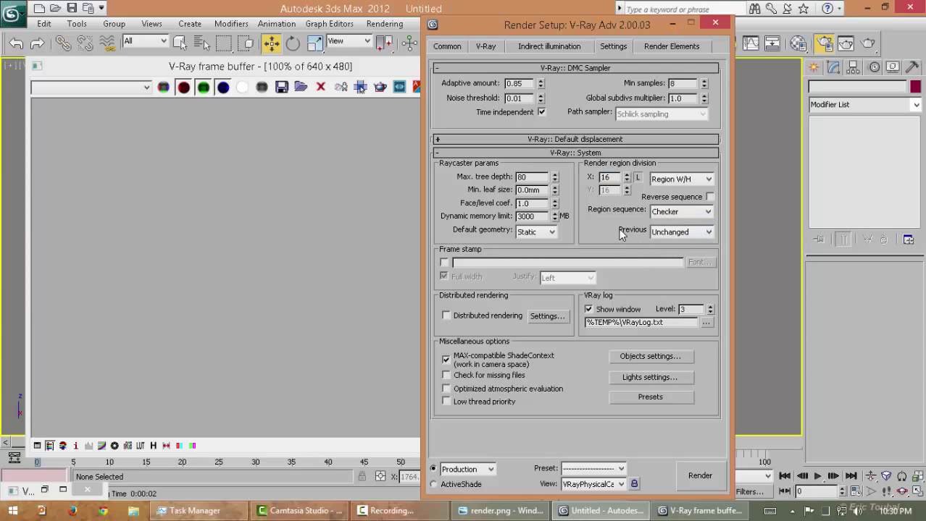
Close Render Setup and render the camera view in the V-Ray frame buffer, toggling its mouse tracking option.
click(713, 26)
drag(347, 69, 469, 69)
click(621, 82)
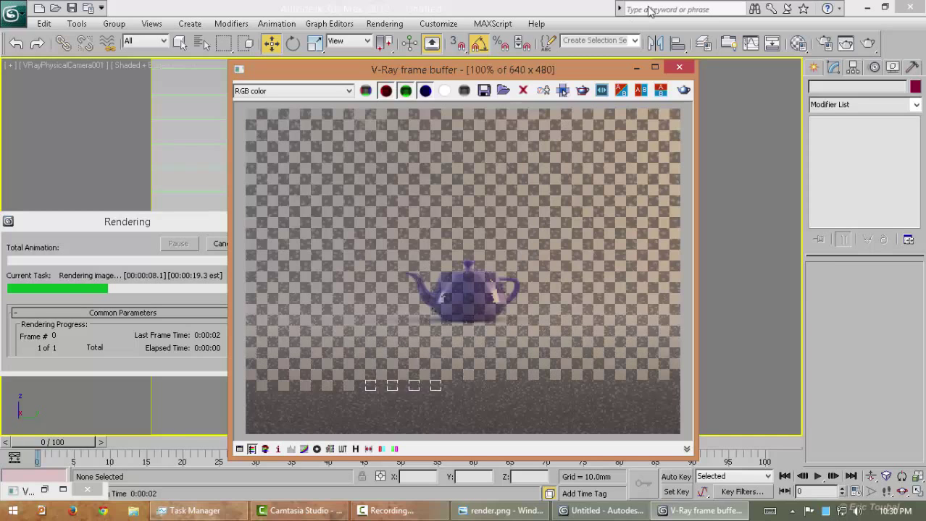
click(562, 91)
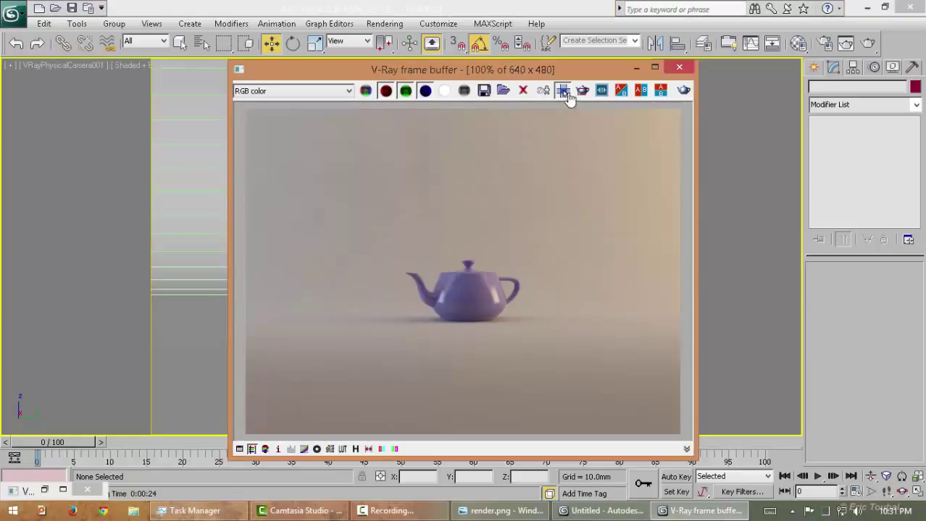
Move the frame buffer aside, return to the four-viewport layout, and select the warm plane light VRayLight002 in the Top view.
drag(553, 70, 691, 63)
click(278, 358)
key(alt+w)
click(207, 125)
click(187, 107)
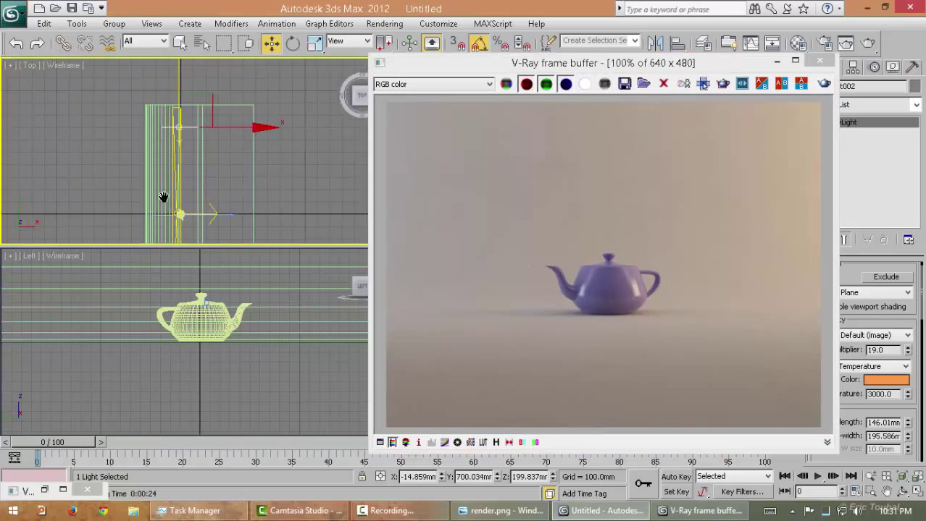
Move VRayLight002 along Y in the Top view, away from the teapot, to about 840 mm.
scroll(192, 139, up, 3)
drag(190, 127, 191, 92)
middle_drag(198, 169, 195, 75)
scroll(203, 150, down, 3)
middle_drag(218, 143, 233, 29)
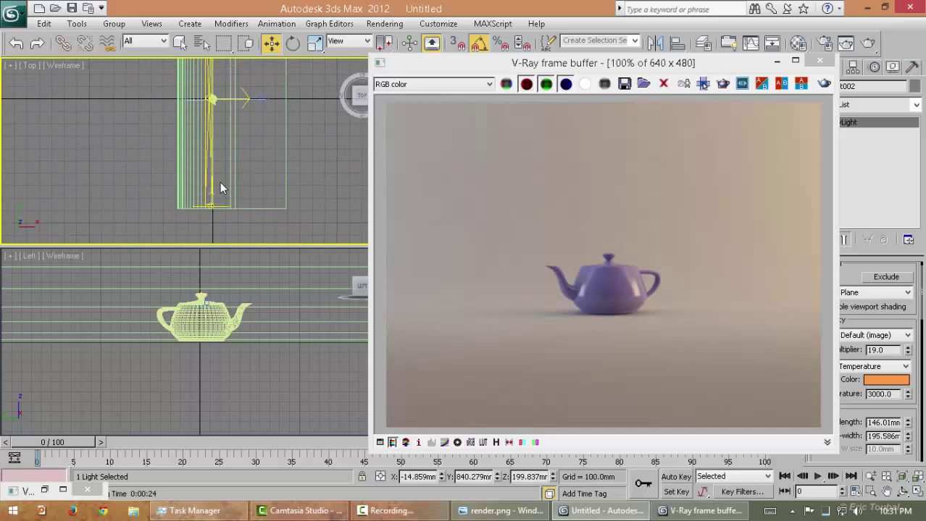
middle_drag(232, 162, 244, 167)
middle_drag(289, 87, 284, 123)
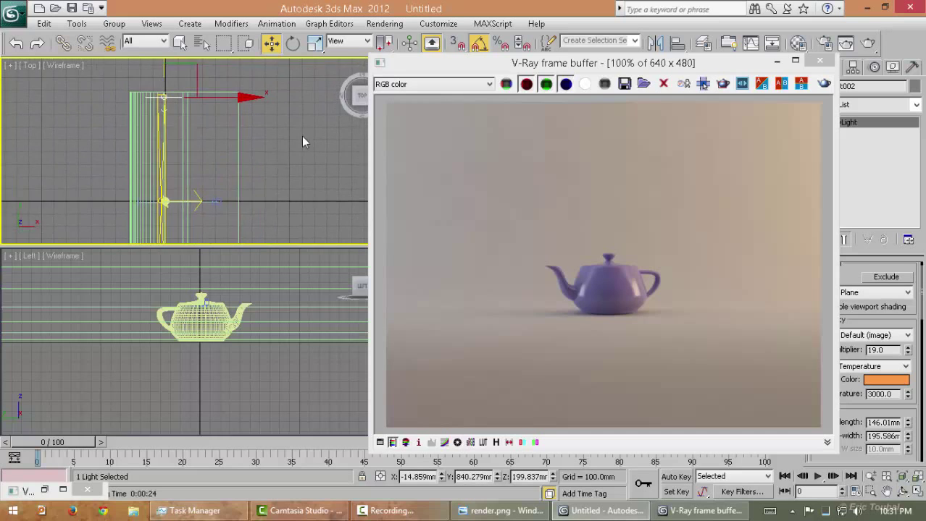
Uncover the light's parameters behind the frame buffer and set the VRayLight002 multiplier to 15.
drag(634, 58, 433, 96)
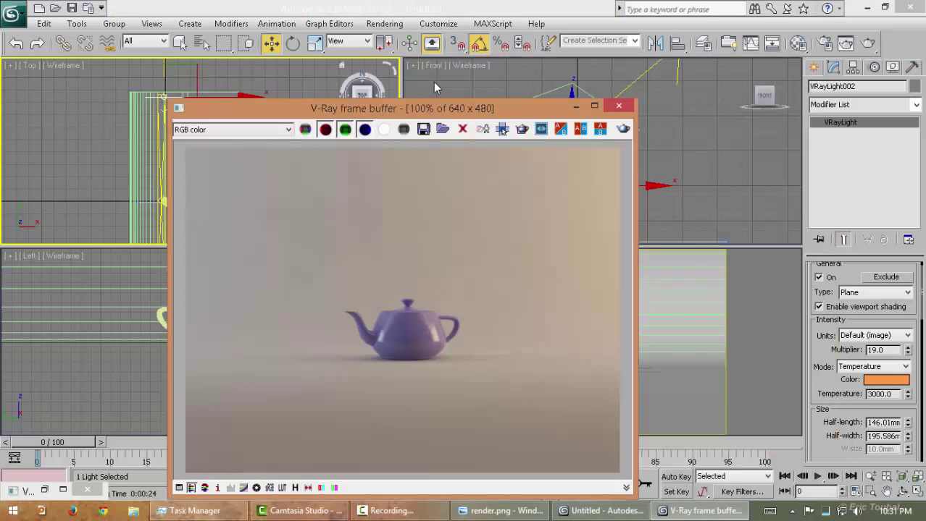
double_click(895, 350)
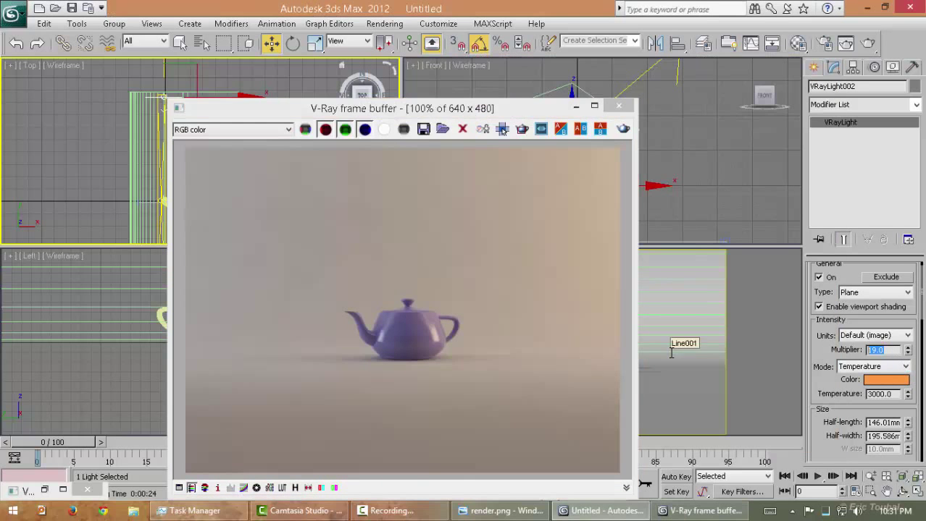
text(15)
Select the opposite plane light, VRayLight001, in the Top view and open its multiplier for editing.
drag(475, 114, 578, 71)
middle_drag(190, 207, 189, 100)
scroll(177, 204, up, 5)
scroll(149, 101, down, 4)
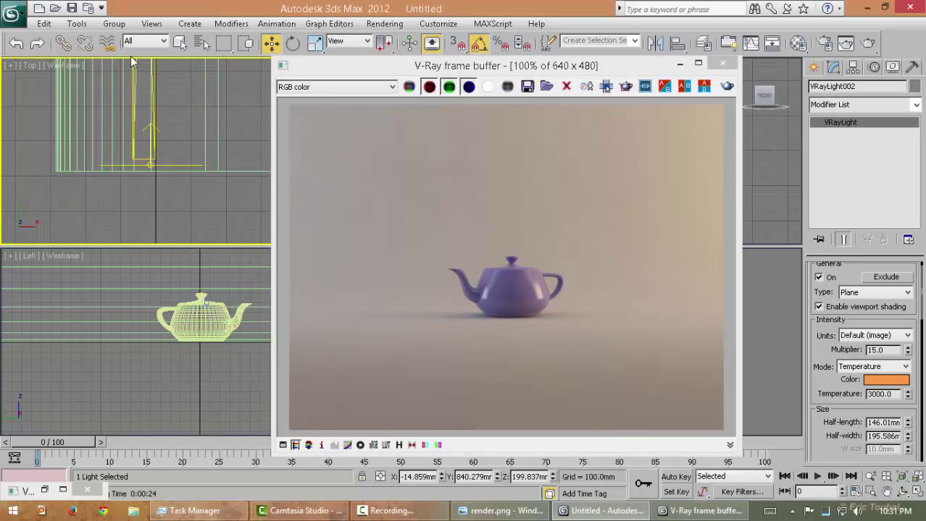
click(181, 168)
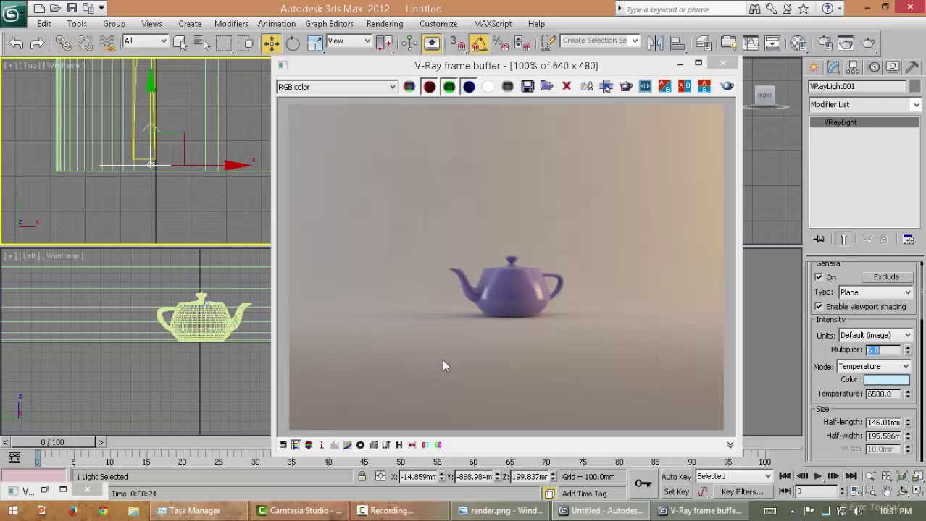
Select the overhead plane light VRayLight003 in the Front view and set its multiplier to 8.
drag(552, 67, 840, 141)
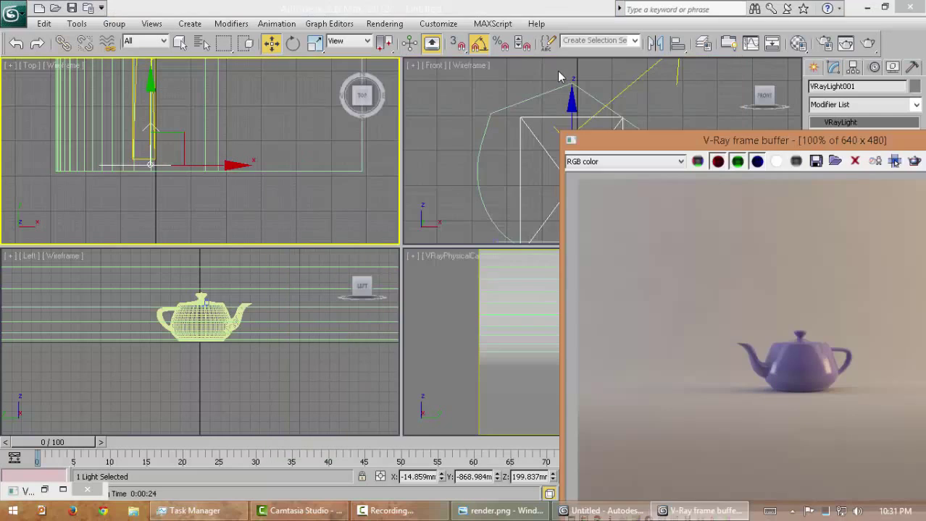
middle_drag(534, 142, 463, 178)
click(570, 114)
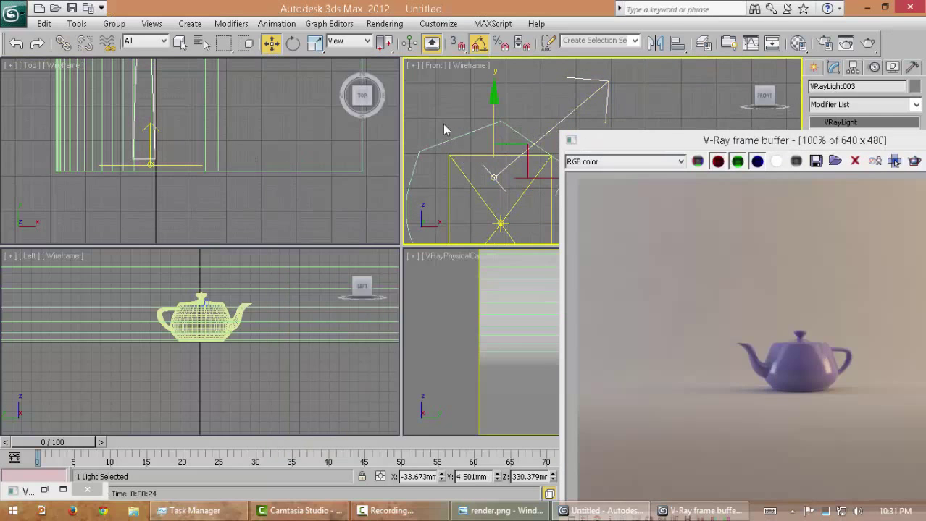
drag(753, 145, 539, 128)
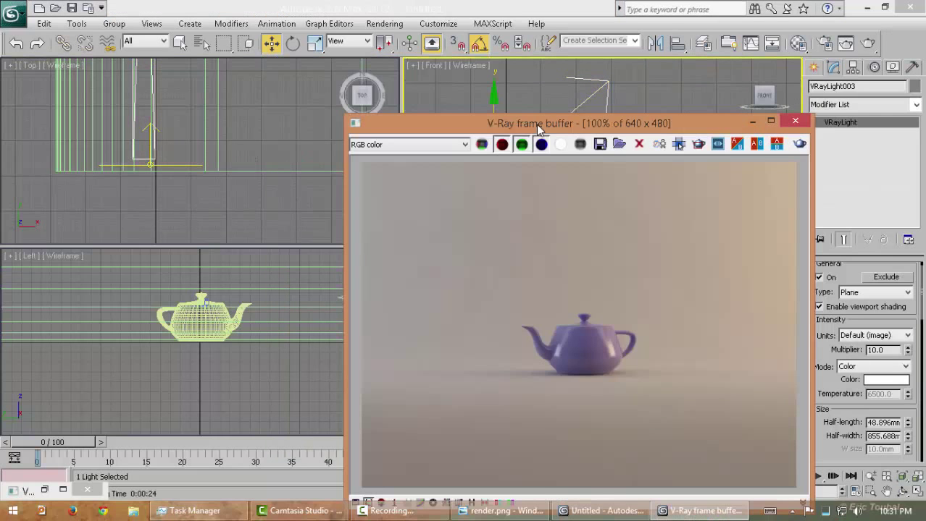
click(889, 349)
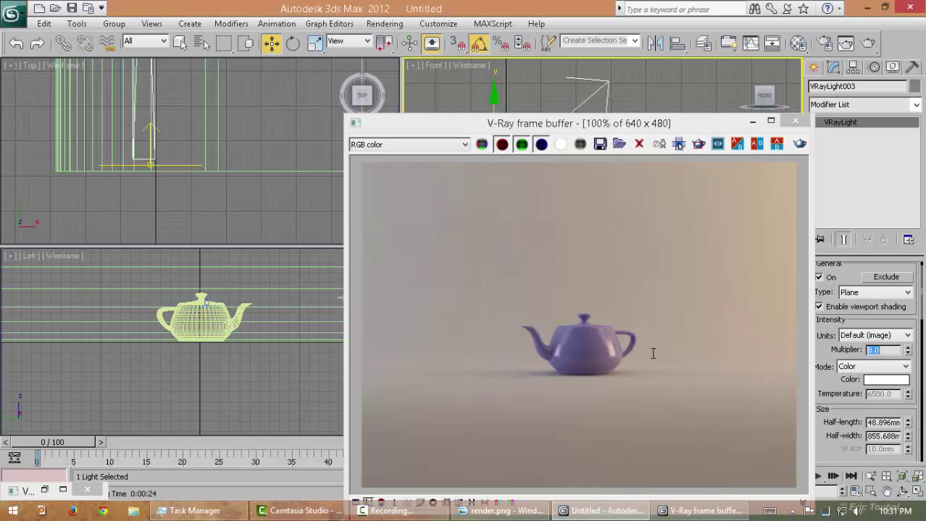
Move the frame buffer off the Front view and clear the light selection there.
click(572, 159)
drag(571, 124, 683, 345)
middle_drag(577, 201, 538, 166)
click(568, 172)
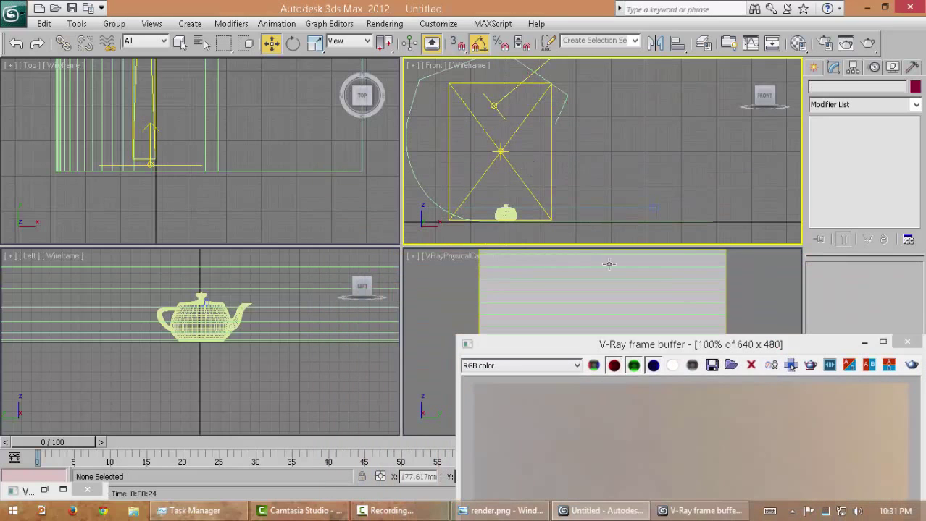
Render only a rectangular region around the teapot in the V-Ray frame buffer and switch region rendering off.
key(shift+q)
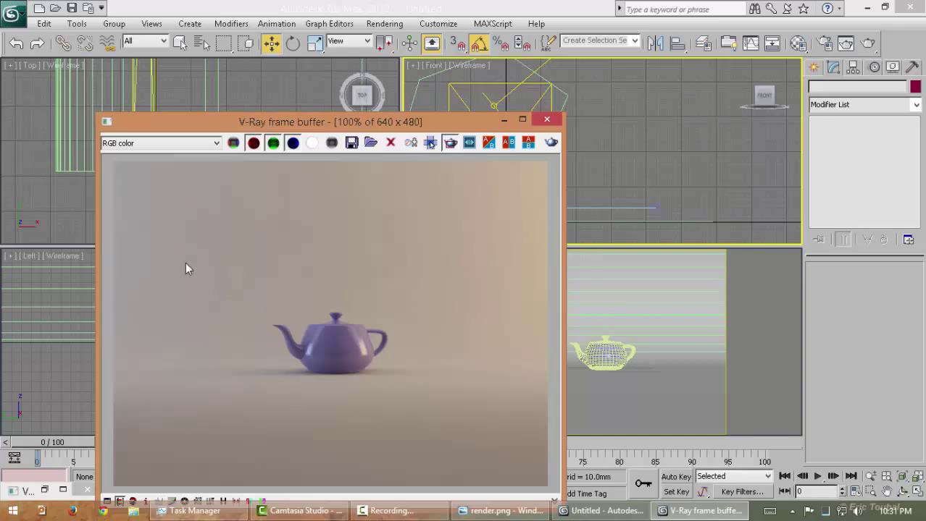
drag(185, 262, 467, 435)
click(551, 142)
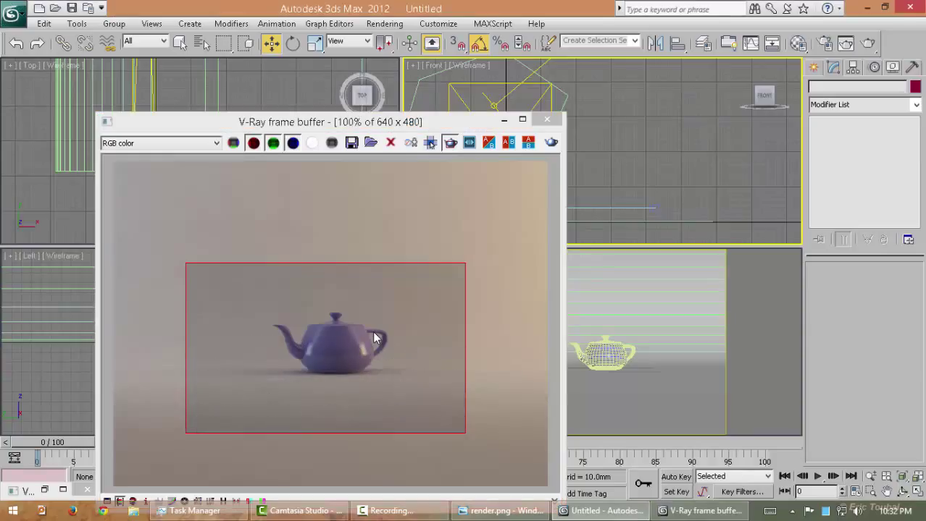
click(450, 143)
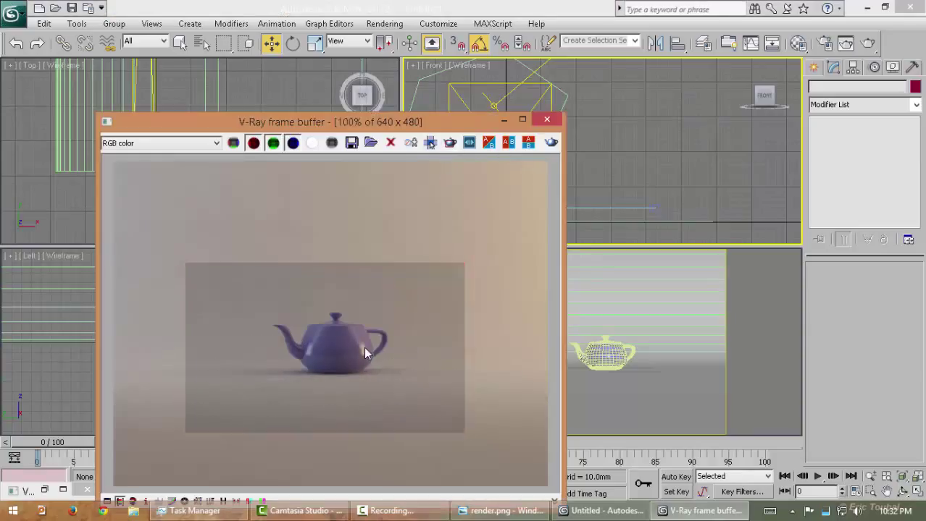
Compare the rendered teapot region with the reference image render.png in Windows Photo Viewer and close the reference.
scroll(365, 349, down, 1)
scroll(364, 348, up, 1)
drag(500, 128, 416, 110)
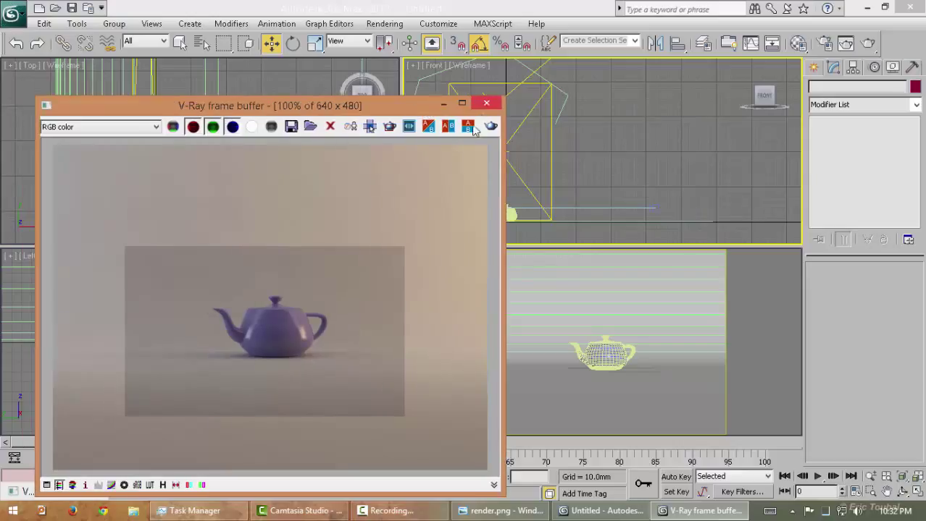
scroll(304, 349, down, 1)
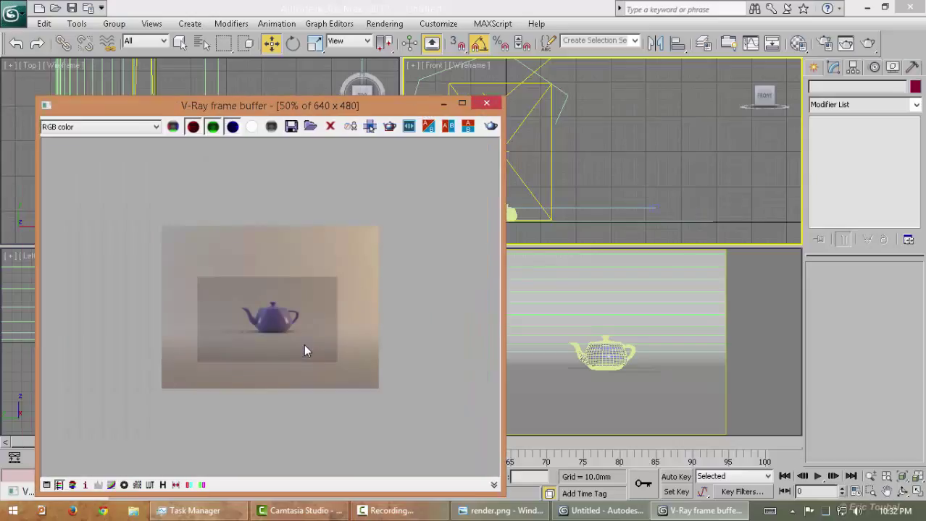
scroll(304, 344, up, 1)
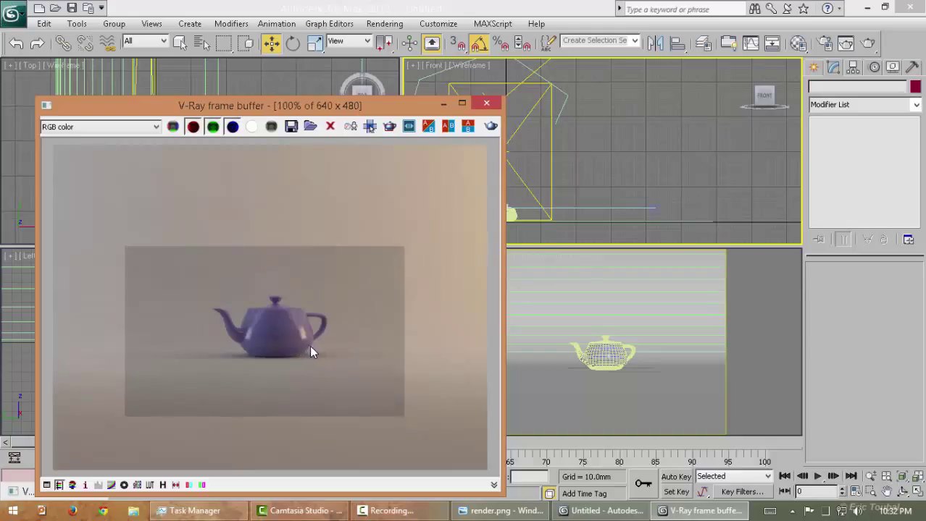
key(alt+Tab)
scroll(621, 350, up, 2)
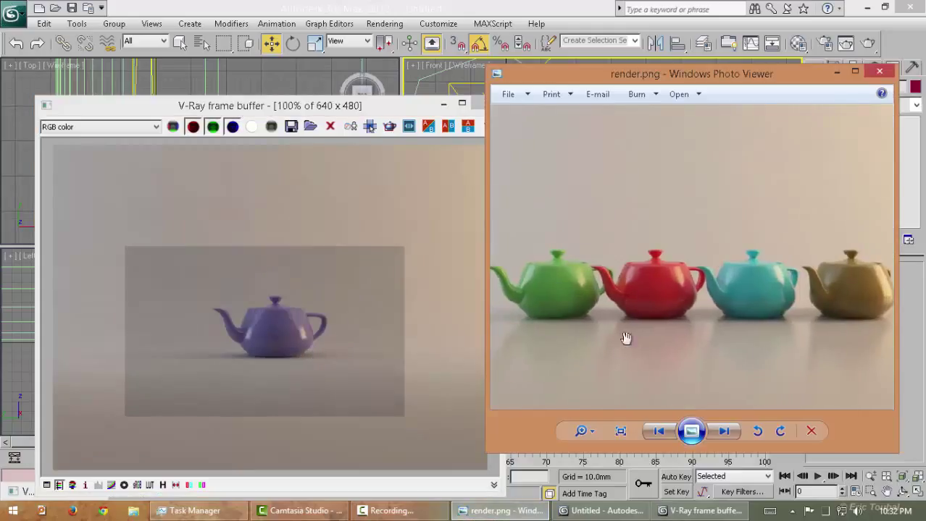
click(875, 71)
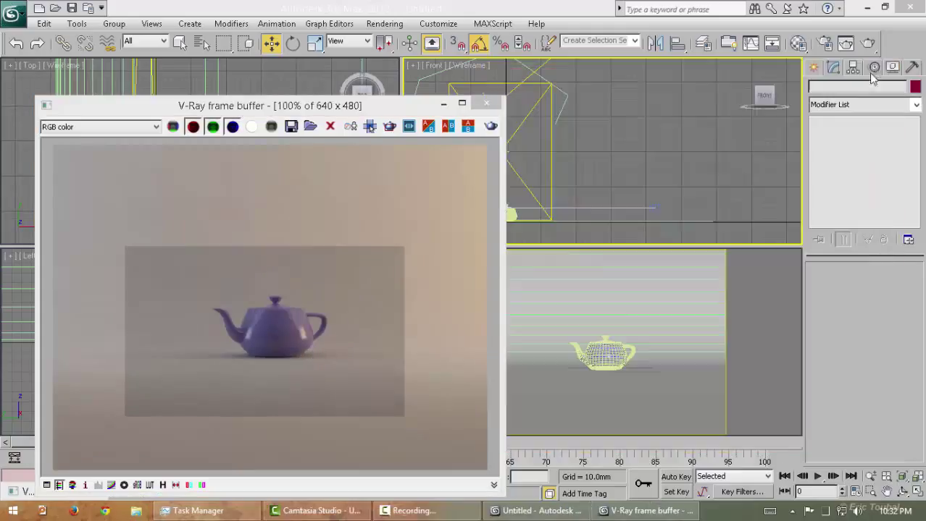
Maximize the camera view and set the reflection colour of the grey Material #7 to white in the Material Editor.
right_click(638, 332)
key(alt+w)
key(m)
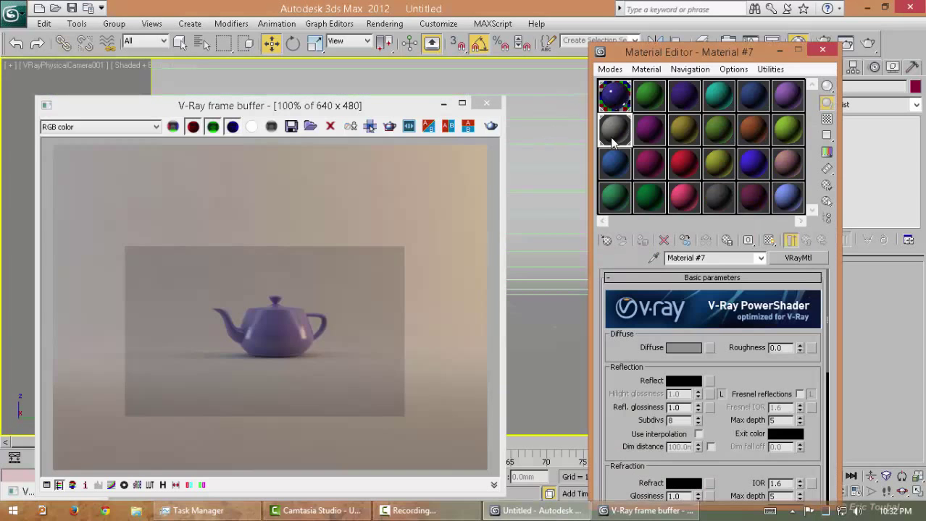
double_click(612, 138)
click(683, 380)
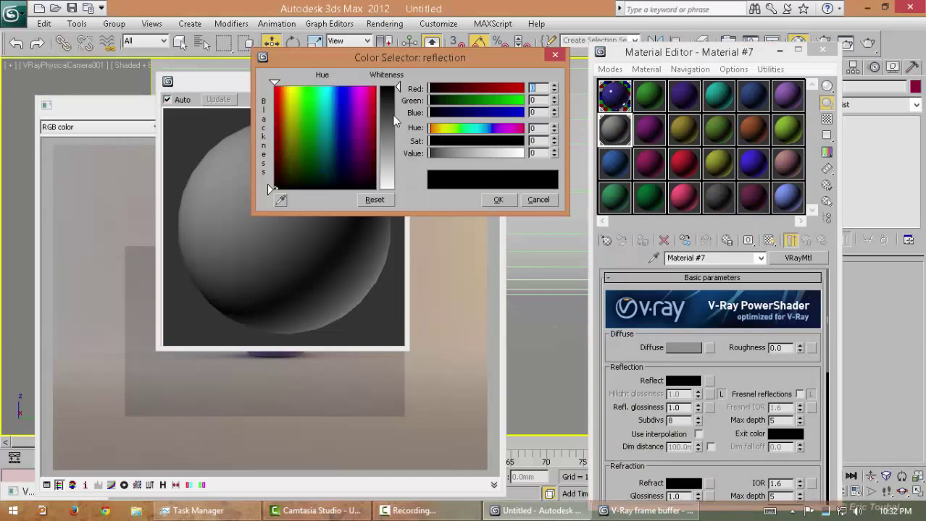
drag(386, 106, 386, 189)
click(497, 200)
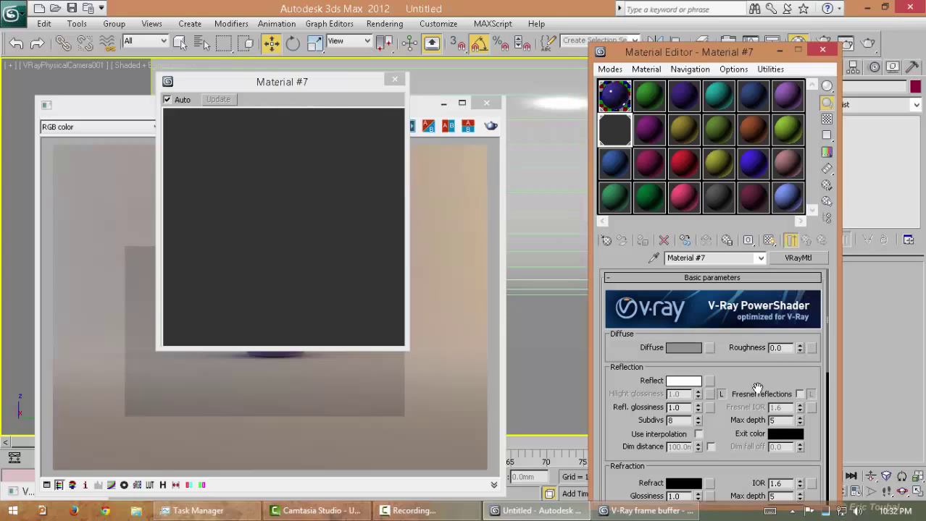
Enable Fresnel reflections and set reflection glossiness to 0.75 for Material #7, closing its preview and minimizing the frame buffer.
click(799, 394)
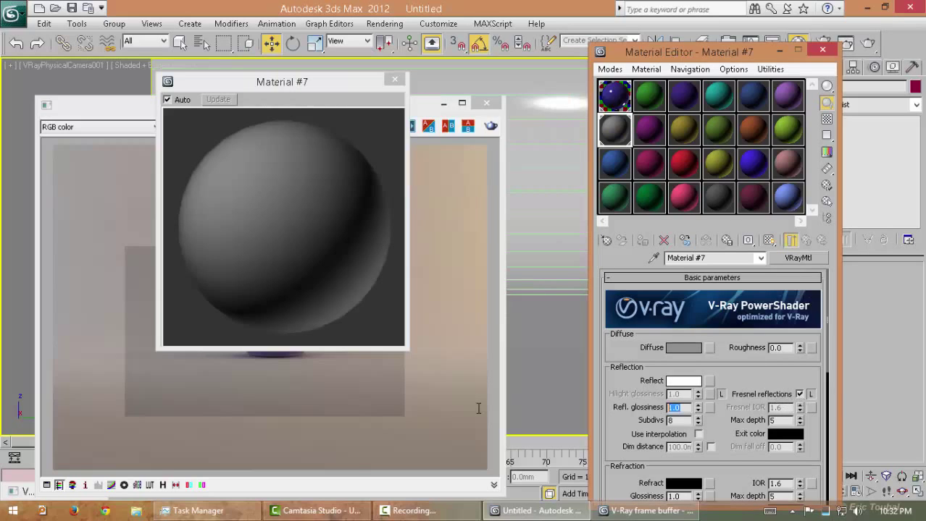
text(.75)
key(Return)
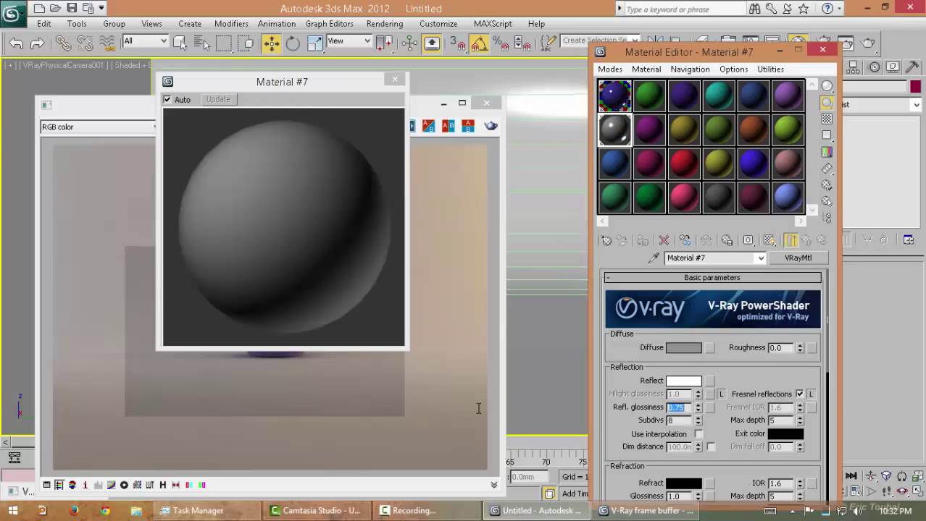
click(394, 79)
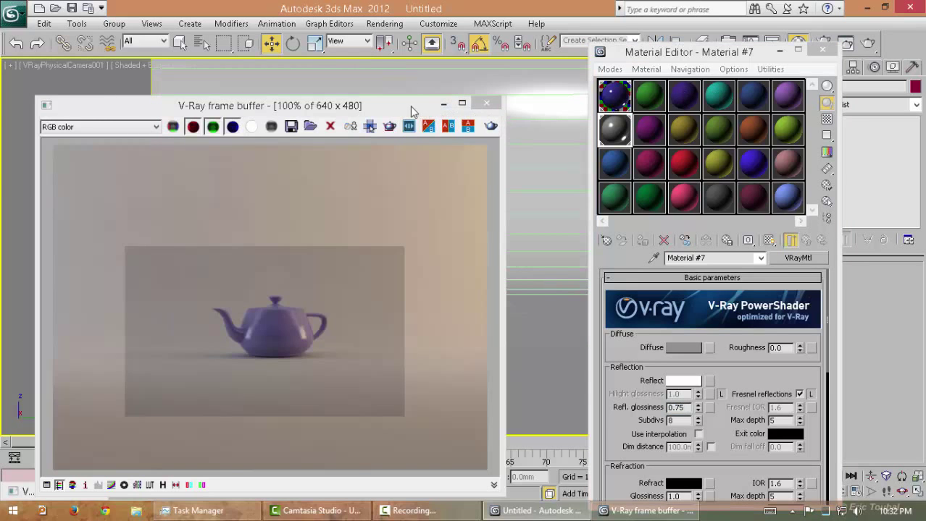
click(408, 107)
click(443, 103)
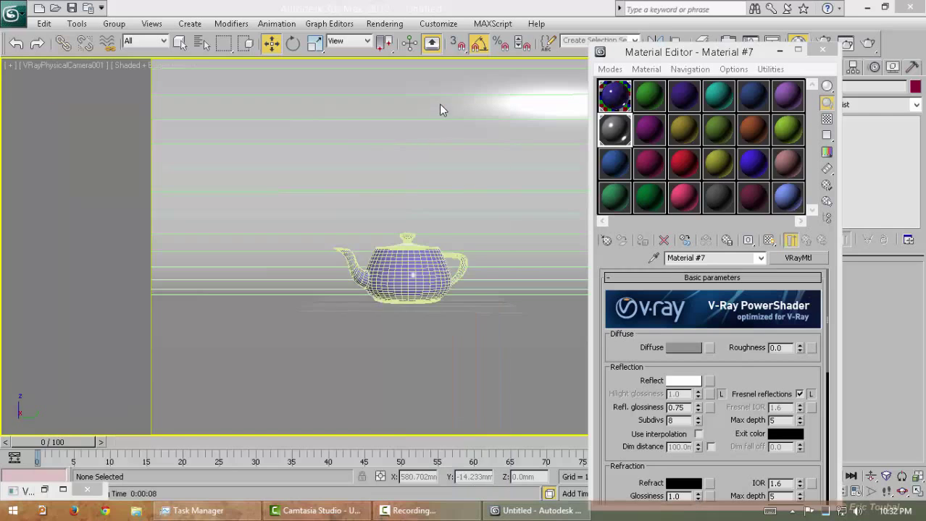
Copy the blue teapot material into the next three sample slots of the first row.
click(630, 104)
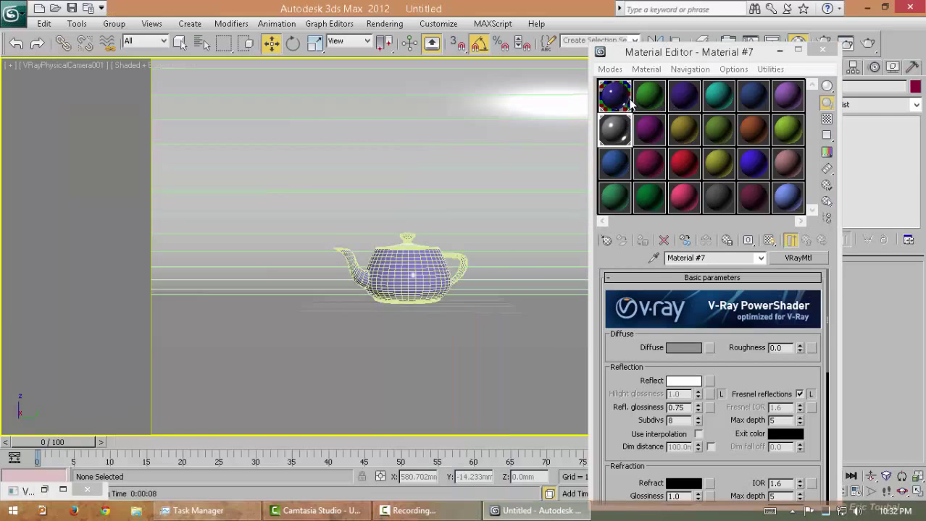
drag(624, 104, 719, 100)
click(684, 104)
click(657, 100)
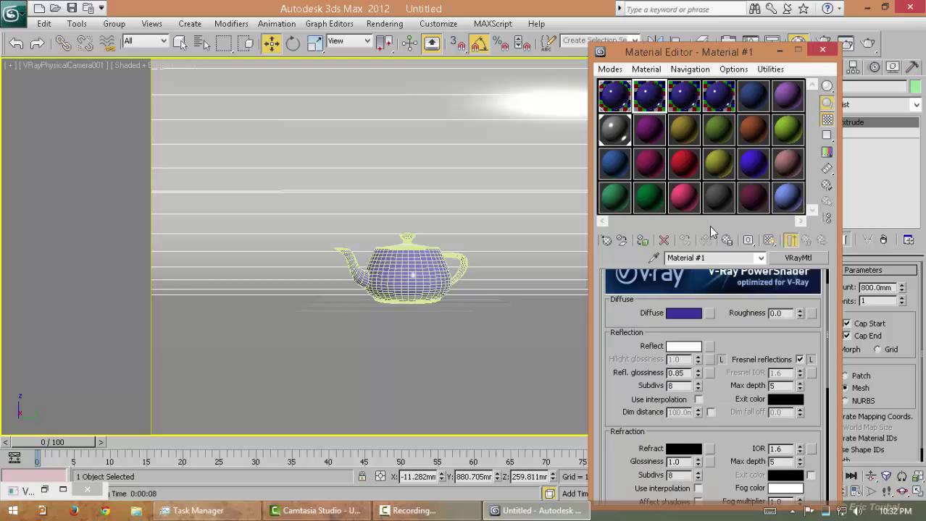
Rename the three copied materials, in slot order, to sdsd, asdas and asd.
drag(714, 256, 575, 256)
text(color)
click(676, 103)
drag(716, 258, 575, 245)
text(asdas)
click(717, 100)
drag(711, 257, 579, 250)
text(asdsd)
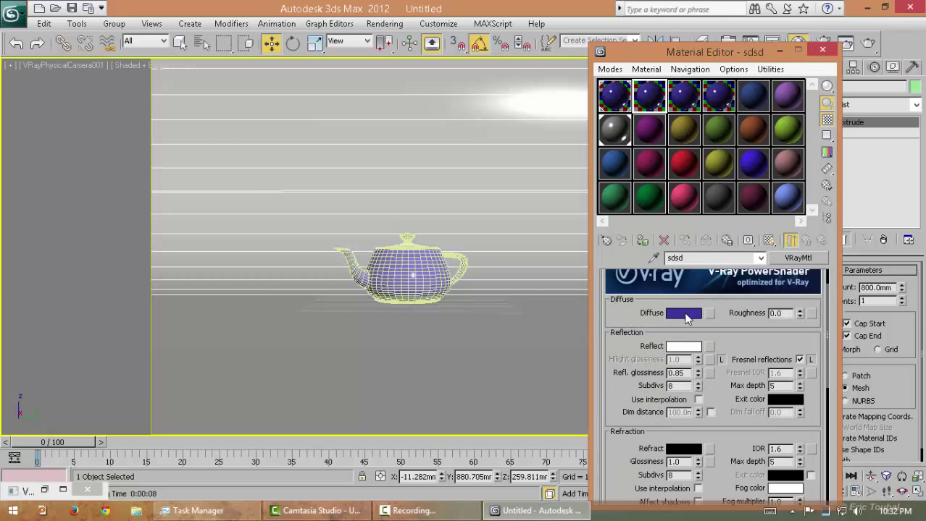
Set the diffuse colour of sdsd to green (RGB 55, 173, 97) and of asdas to golden brown (RGB 173, 130, 55).
click(685, 313)
click(314, 129)
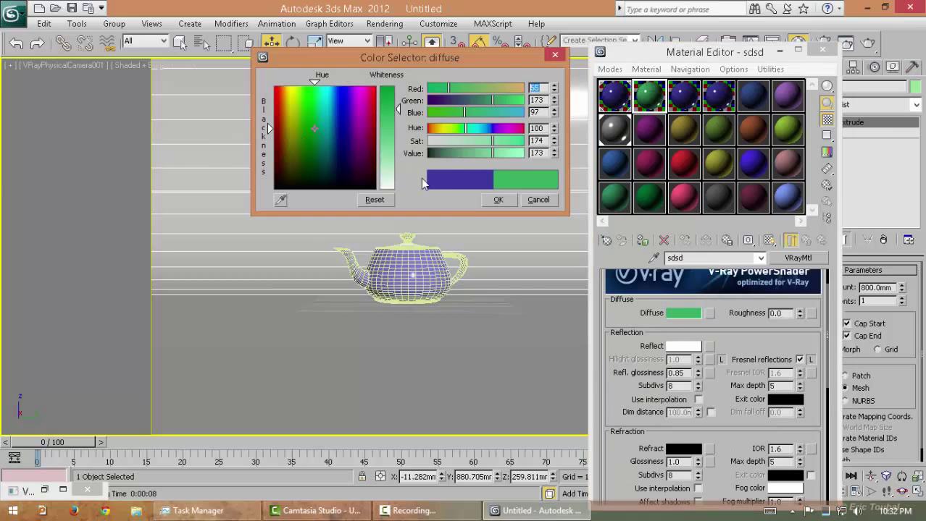
click(497, 200)
click(684, 96)
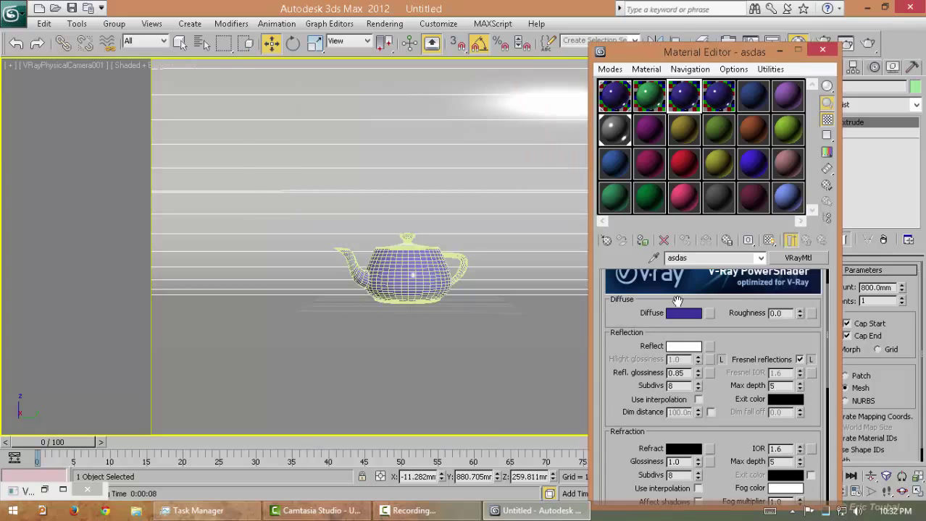
click(684, 313)
click(286, 128)
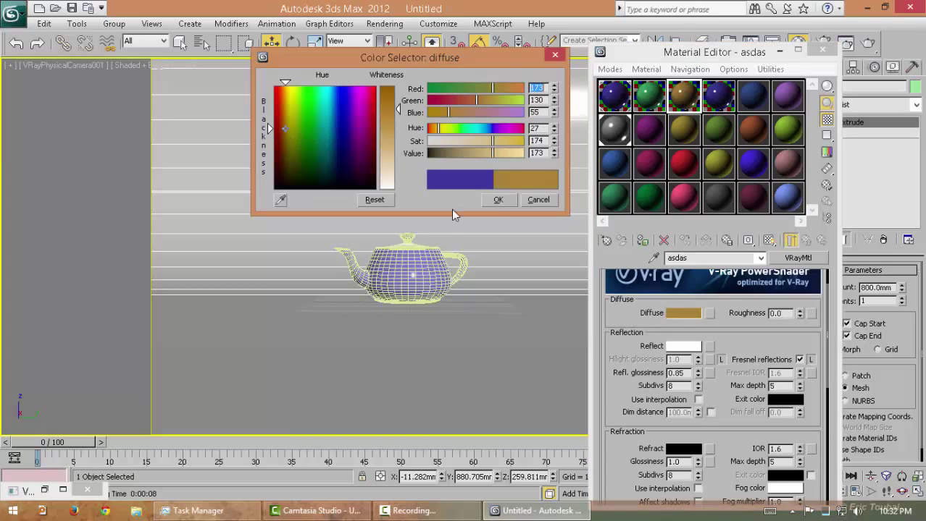
click(497, 201)
Set the diffuse colour of the material asd to bright red.
click(719, 101)
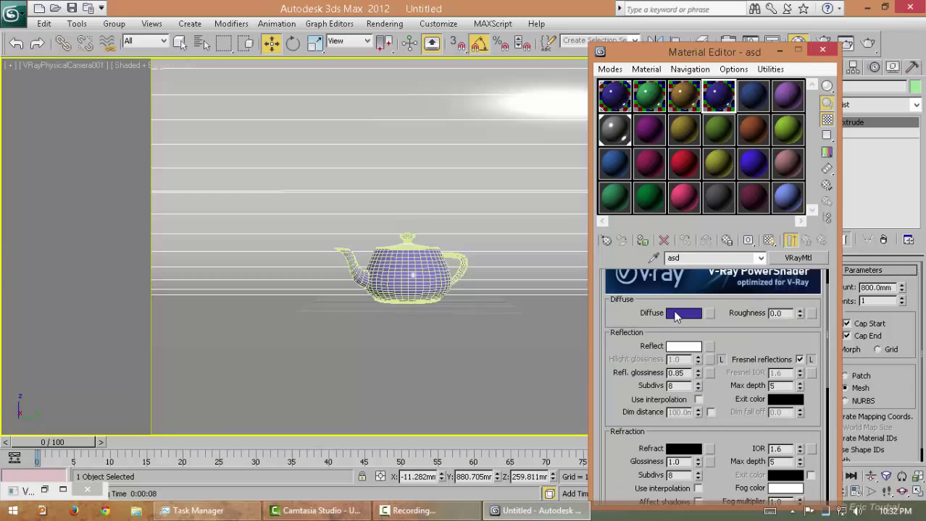
click(674, 314)
drag(343, 136, 356, 116)
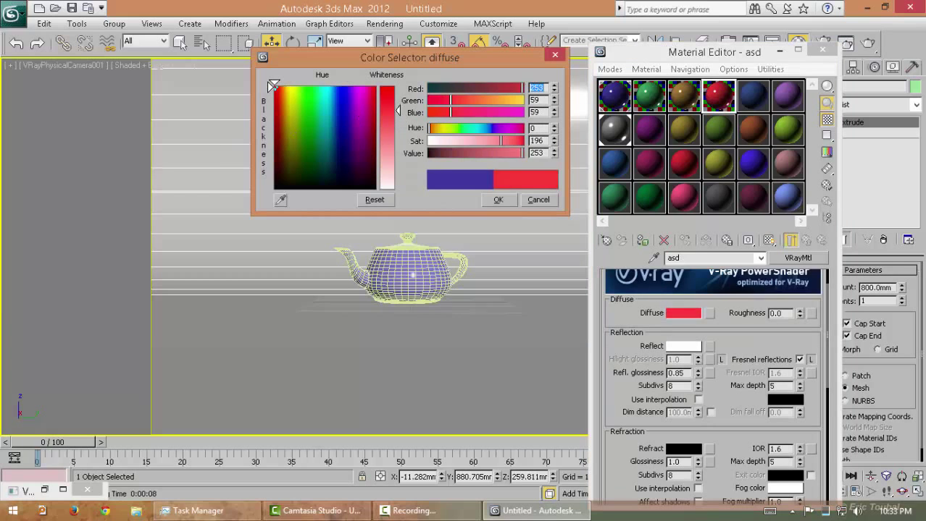
click(498, 200)
Move the teapot along Y to one side of the camera view and clone it as three instances in a row.
click(397, 281)
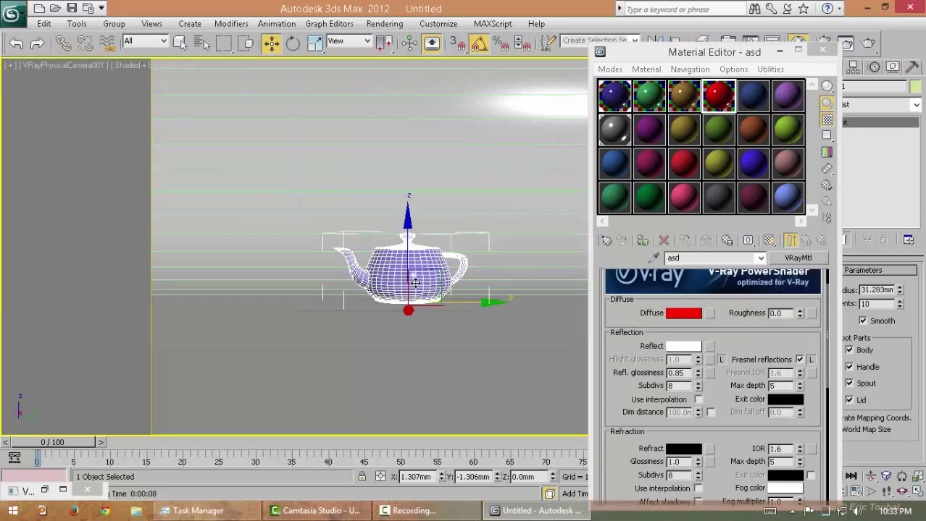
mouse_move(447, 302)
mouse_down()
mouse_move(286, 302)
mouse_move(417, 303)
mouse_up()
click(432, 230)
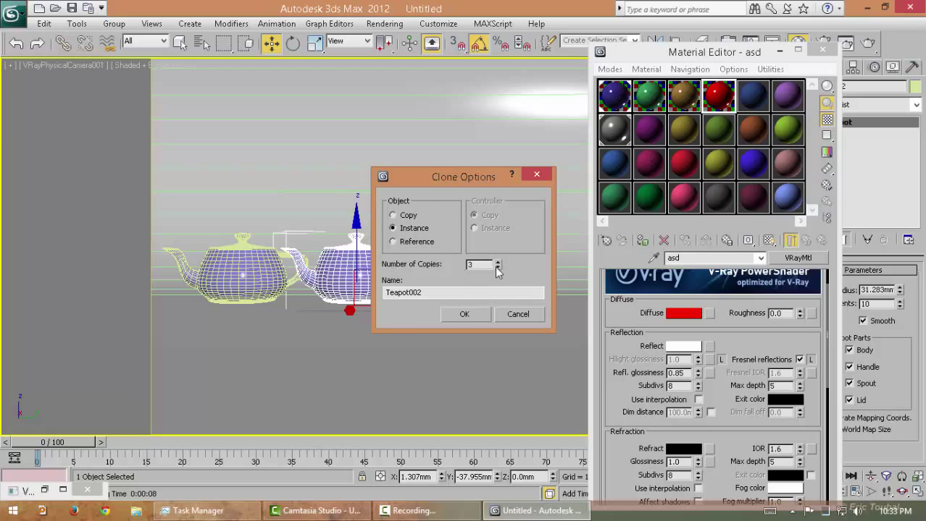
click(465, 314)
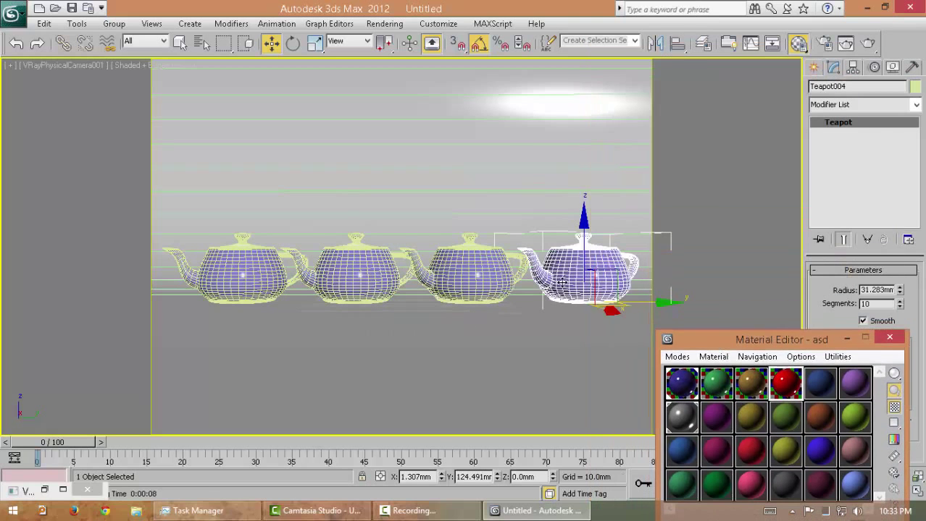
Rotate the three cloned teapots about Z to different angles, the last to about 9.5° and the second to about 174.5°.
key(e)
drag(576, 313, 624, 310)
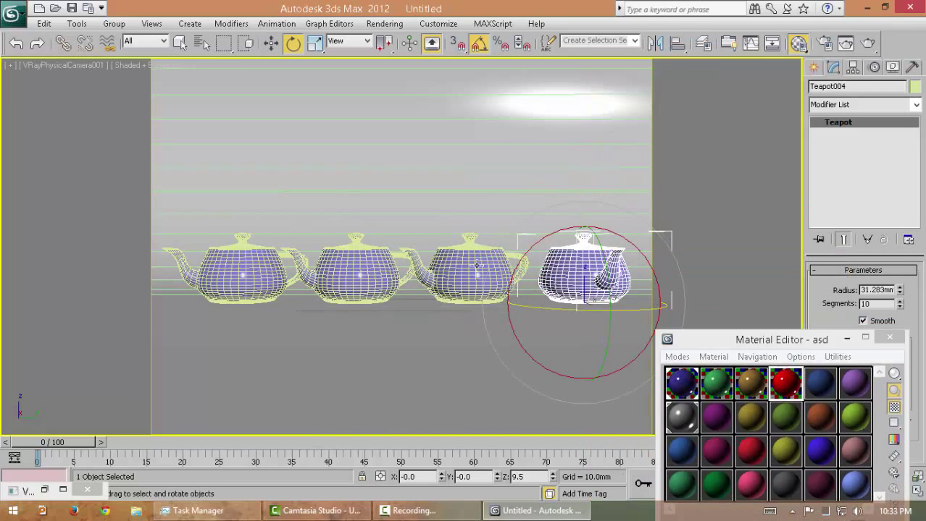
click(475, 266)
drag(497, 310, 533, 310)
click(336, 274)
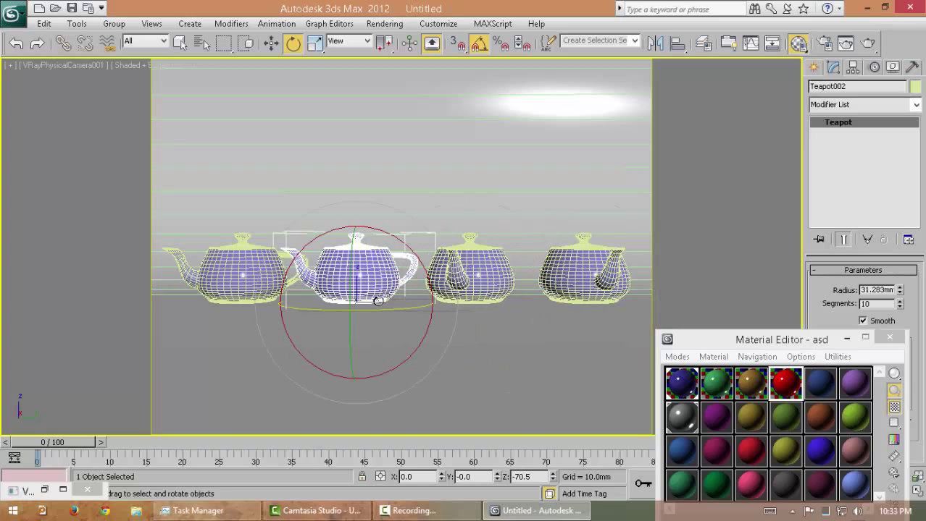
drag(393, 305, 324, 306)
Assign the green, golden brown and red materials to the second, third and fourth teapots, and close the Material Editor.
drag(670, 339, 637, 229)
drag(382, 281, 383, 282)
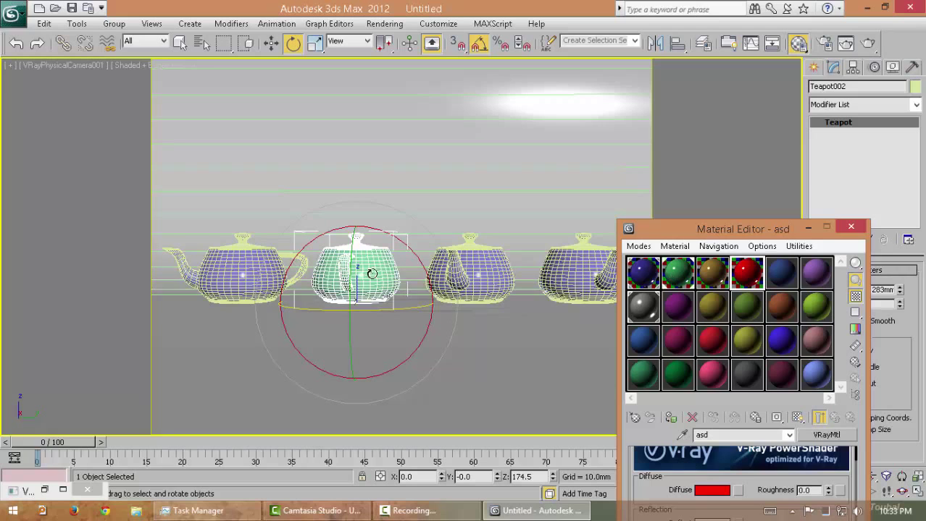
drag(710, 281, 500, 279)
drag(737, 279, 579, 275)
drag(665, 227, 512, 83)
click(697, 85)
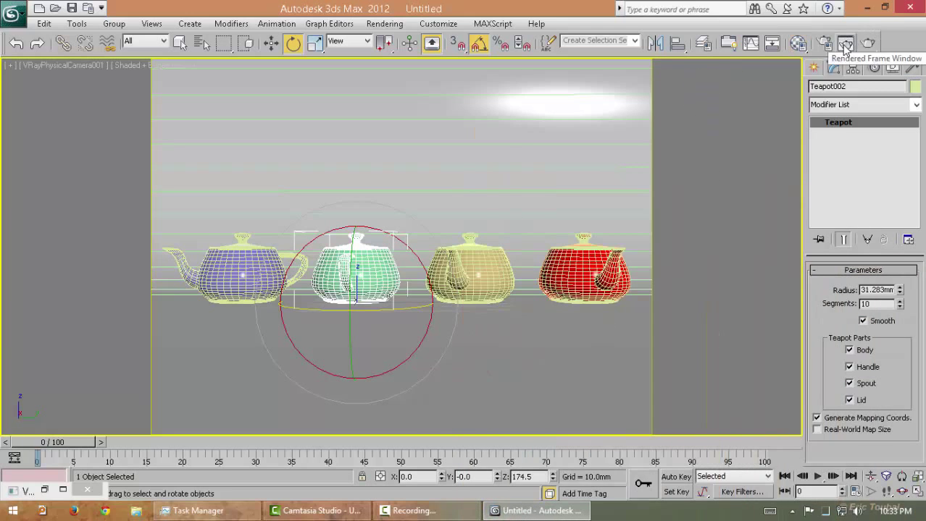
Show the last render in the V-Ray frame buffer and move its window over the camera view.
right_click(417, 239)
click(466, 406)
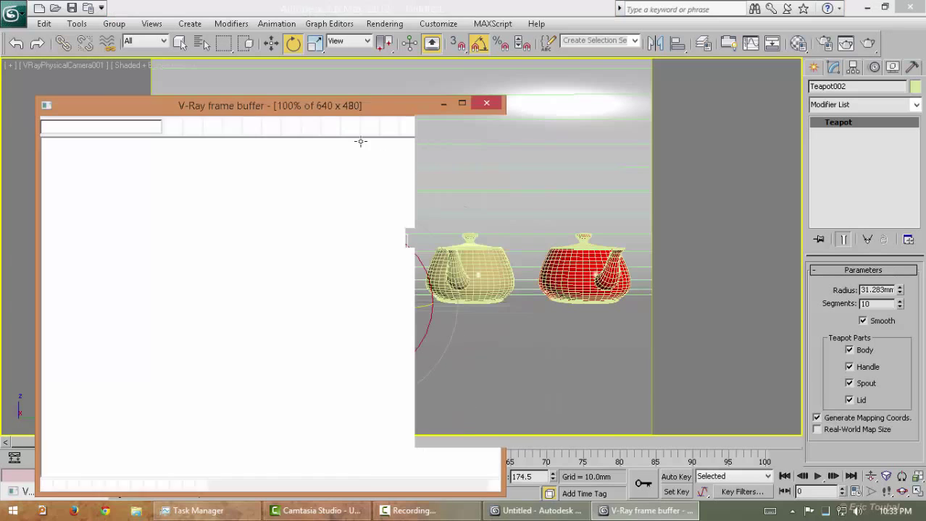
drag(334, 105, 402, 68)
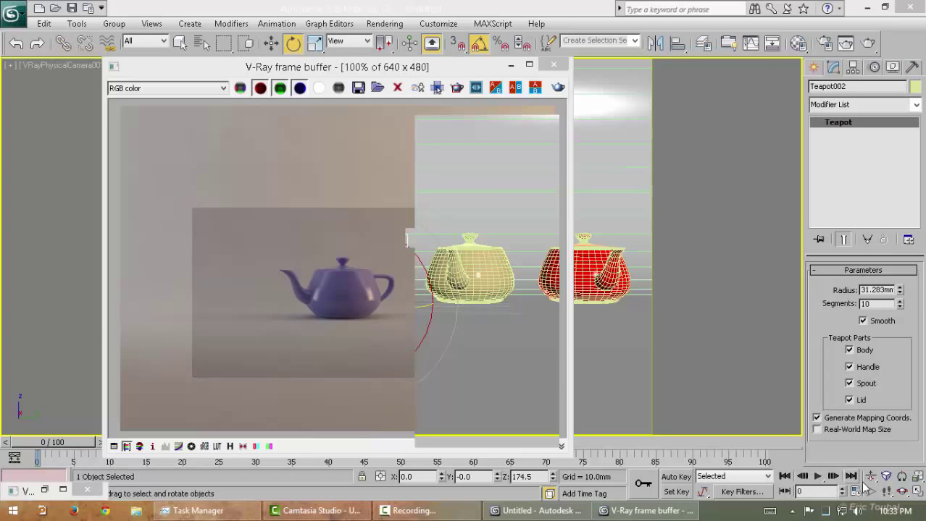
click(869, 10)
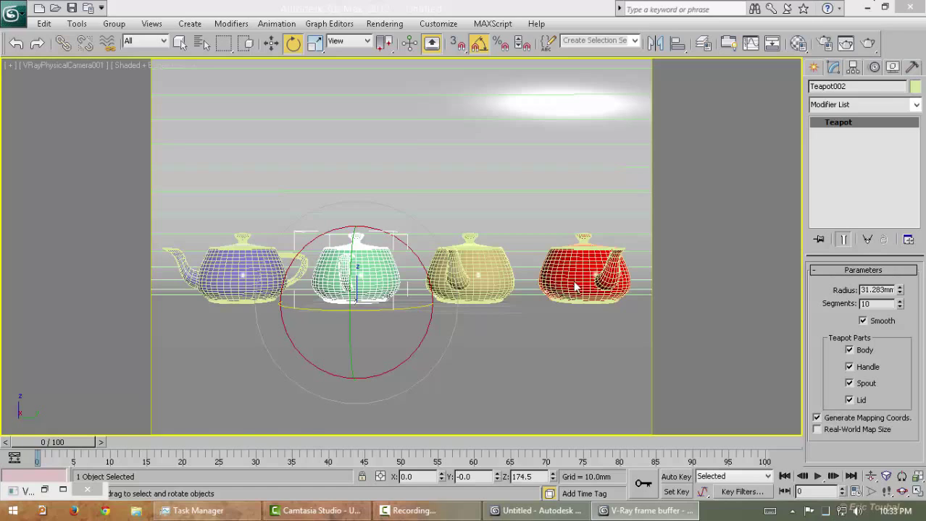
key(shift+q)
right_click(280, 146)
click(304, 180)
key(super)
key(super)
key(super)
key(super)
click(189, 511)
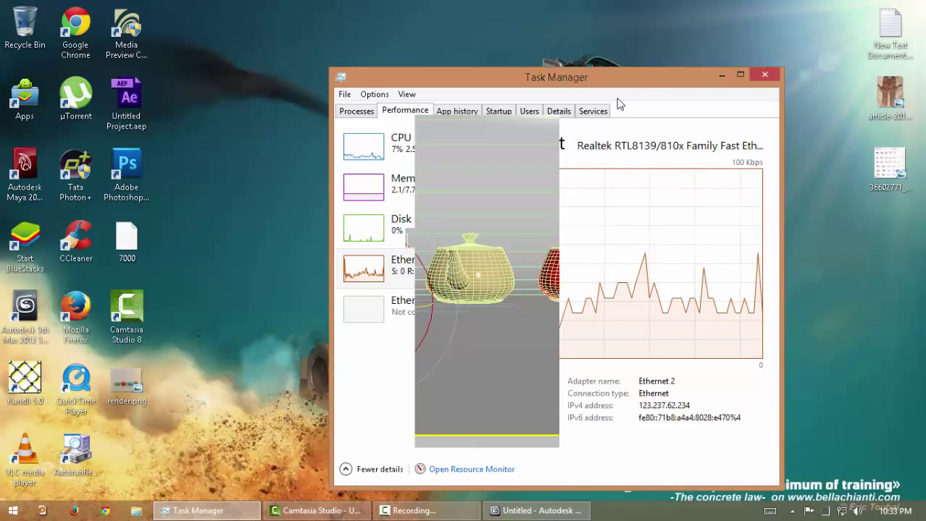
click(721, 76)
right_click(423, 64)
click(456, 105)
click(536, 511)
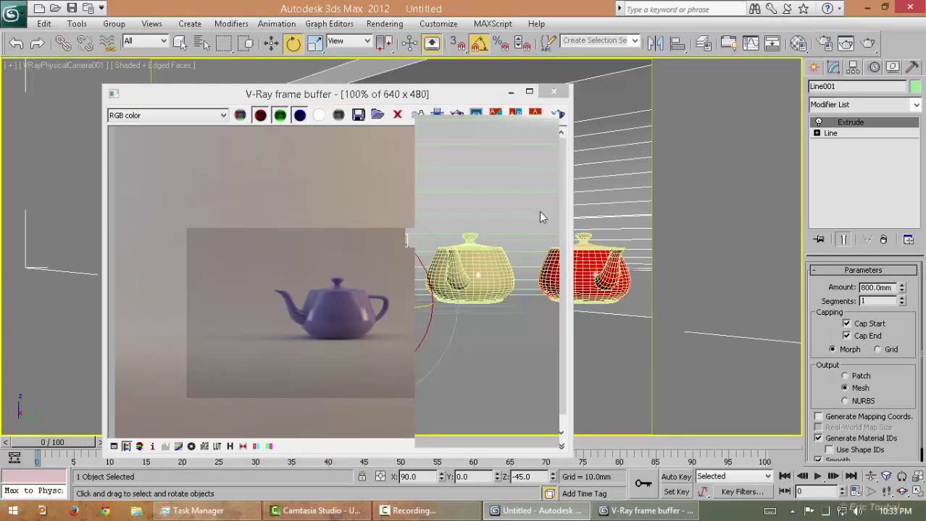
Undo the accidental rotation of the extruded backdrop and move the frame buffer clear of the teapots.
drag(328, 101, 759, 253)
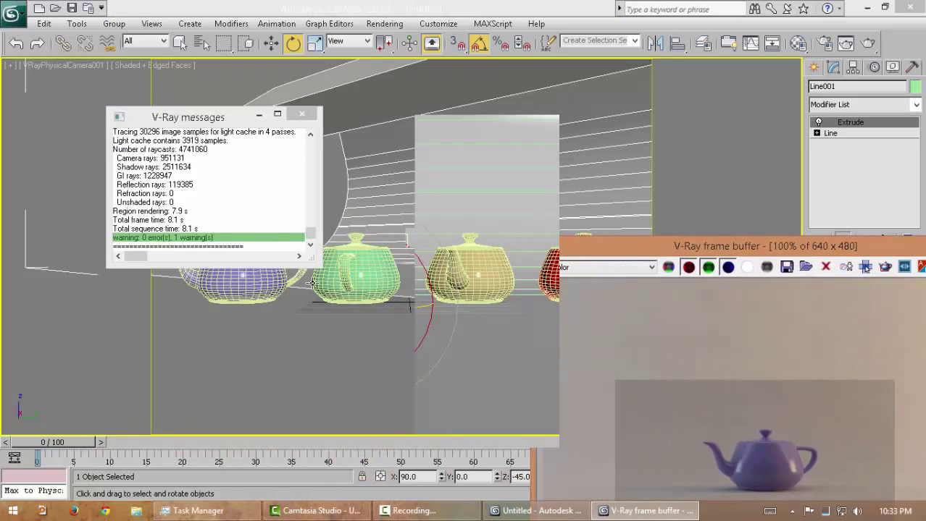
click(263, 356)
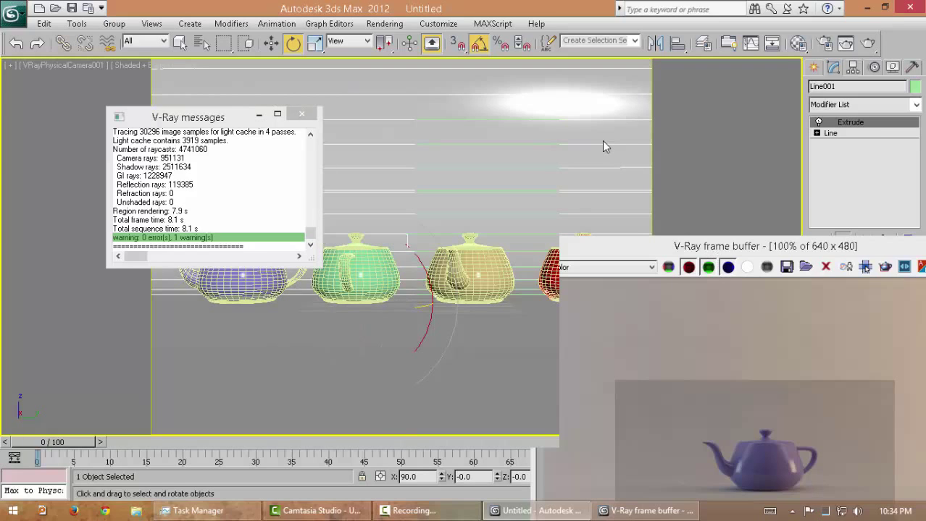
drag(670, 243, 559, 136)
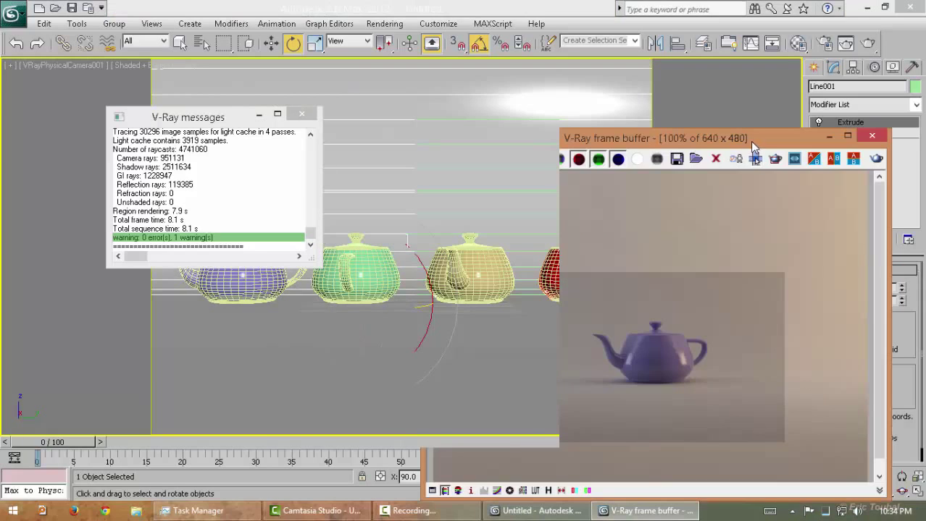
Render the camera view with all four coloured teapots and fit the whole image in the frame buffer at 50%.
drag(750, 144, 283, 50)
click(831, 134)
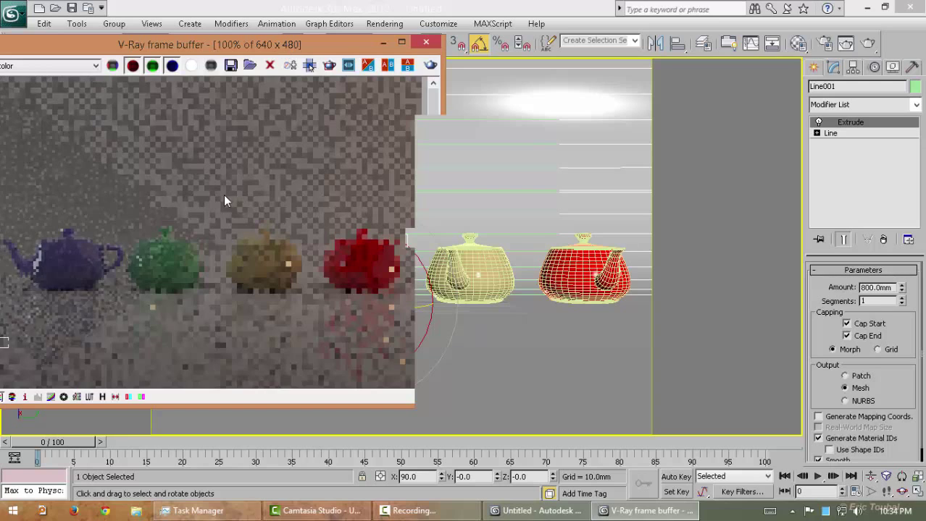
scroll(224, 195, down, 1)
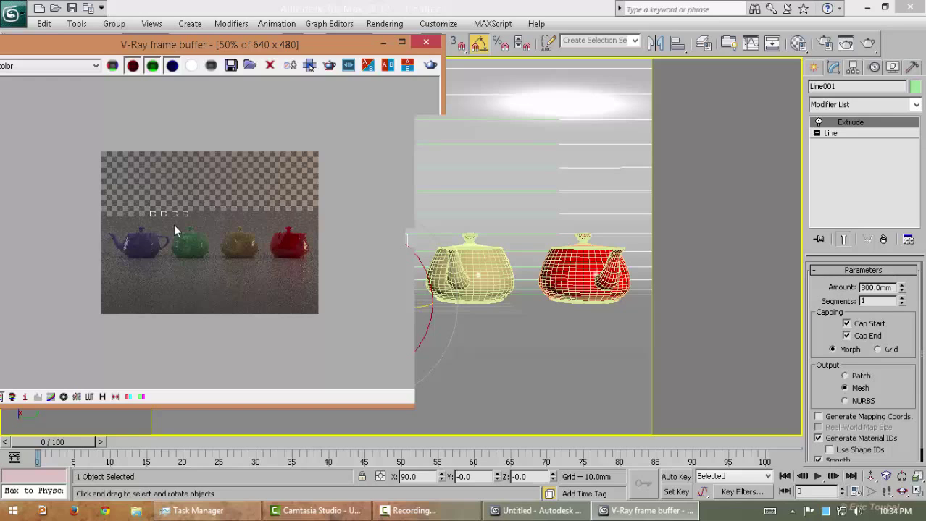
click(309, 67)
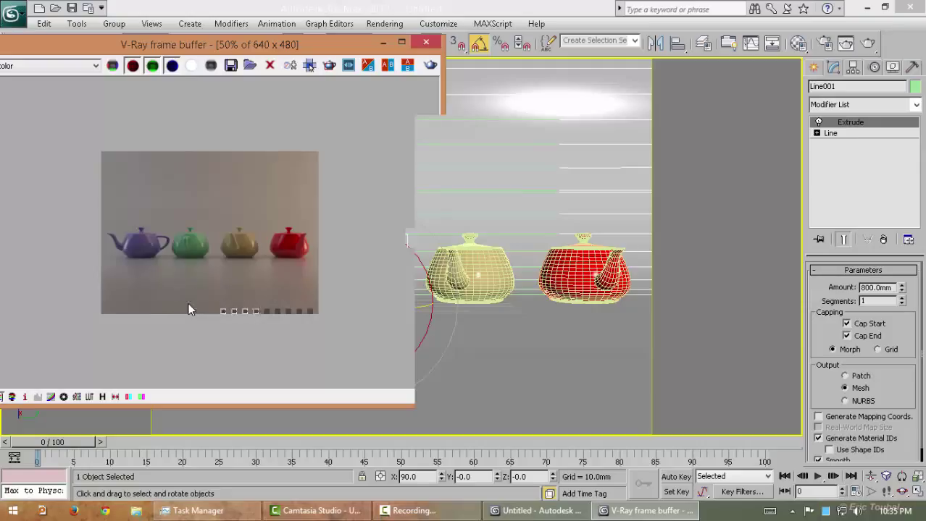
Examine the finished render of the four teapots and their floor reflections at 100% and 50% zoom.
click(222, 203)
scroll(222, 203, up, 2)
scroll(222, 203, down, 1)
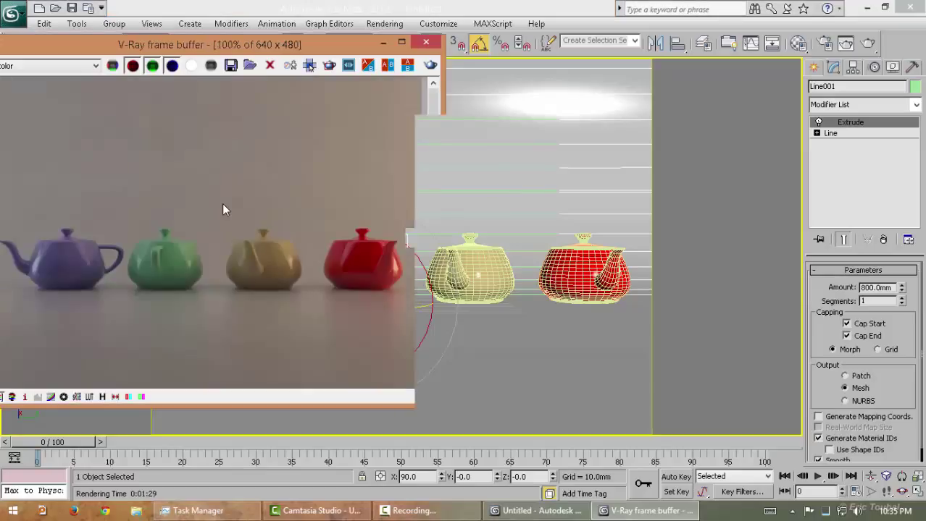
scroll(223, 205, down, 1)
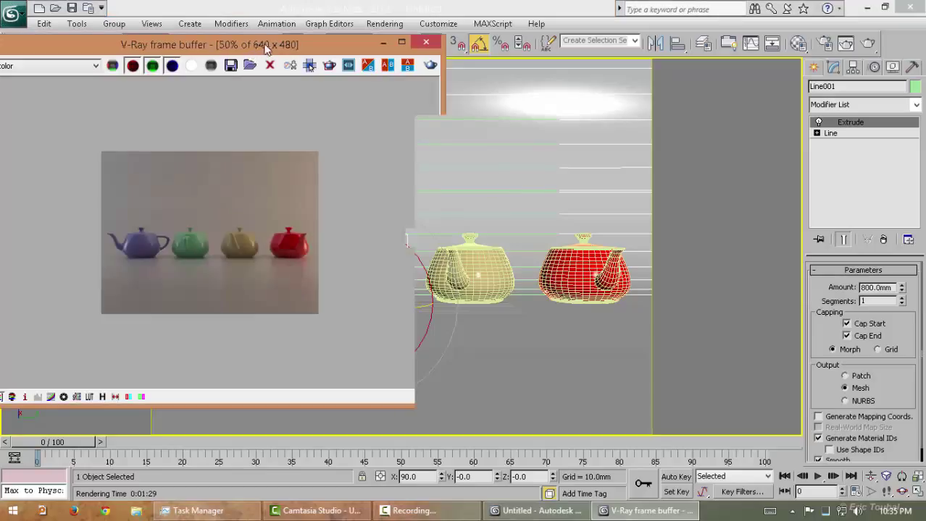
drag(258, 45, 284, 56)
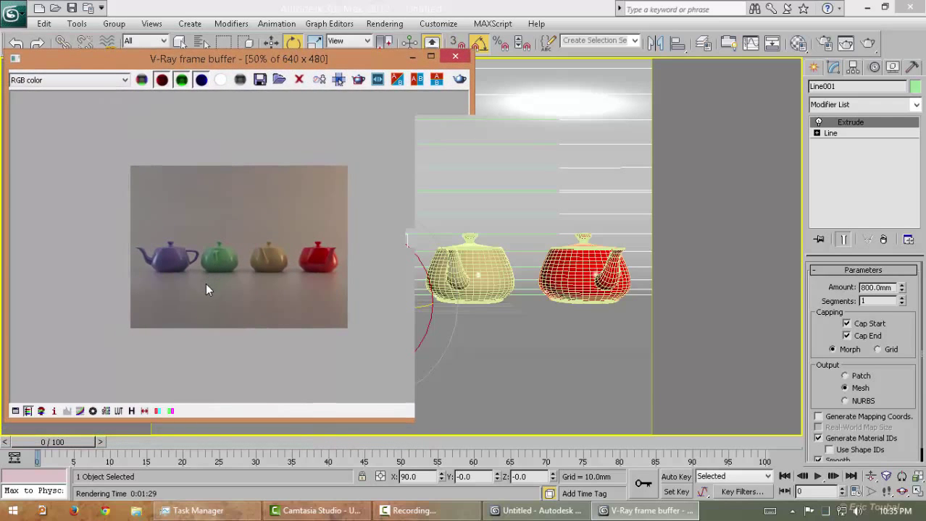